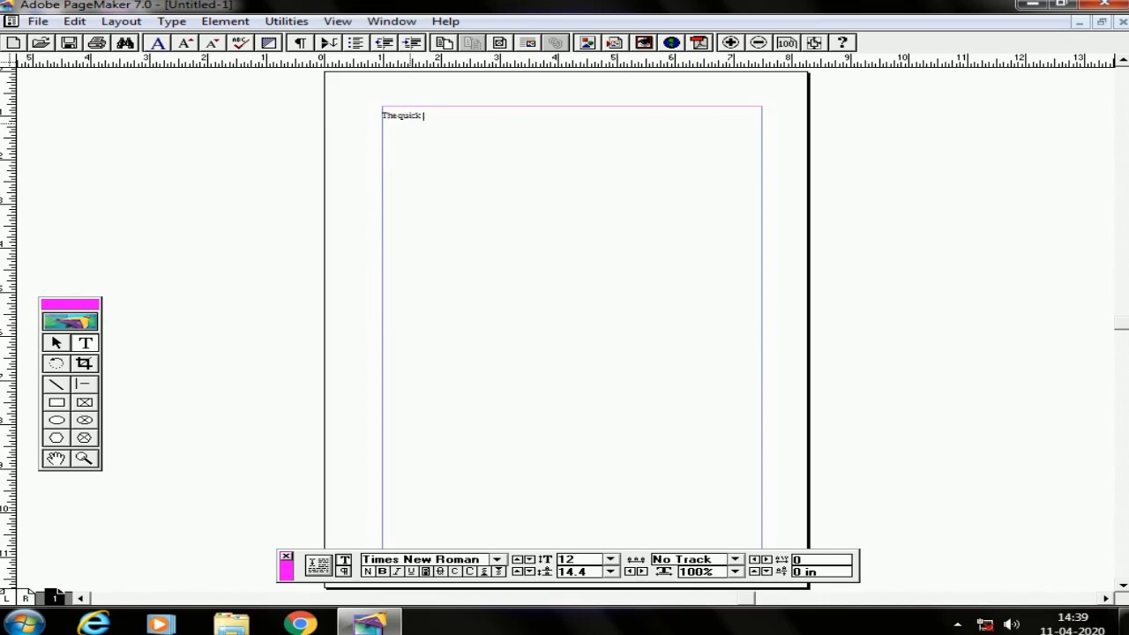
# Compare the page at several zoom levels, including zoomed out, actual size and fit in window, ending at actual size
pyautogui.rightClick(410, 124)
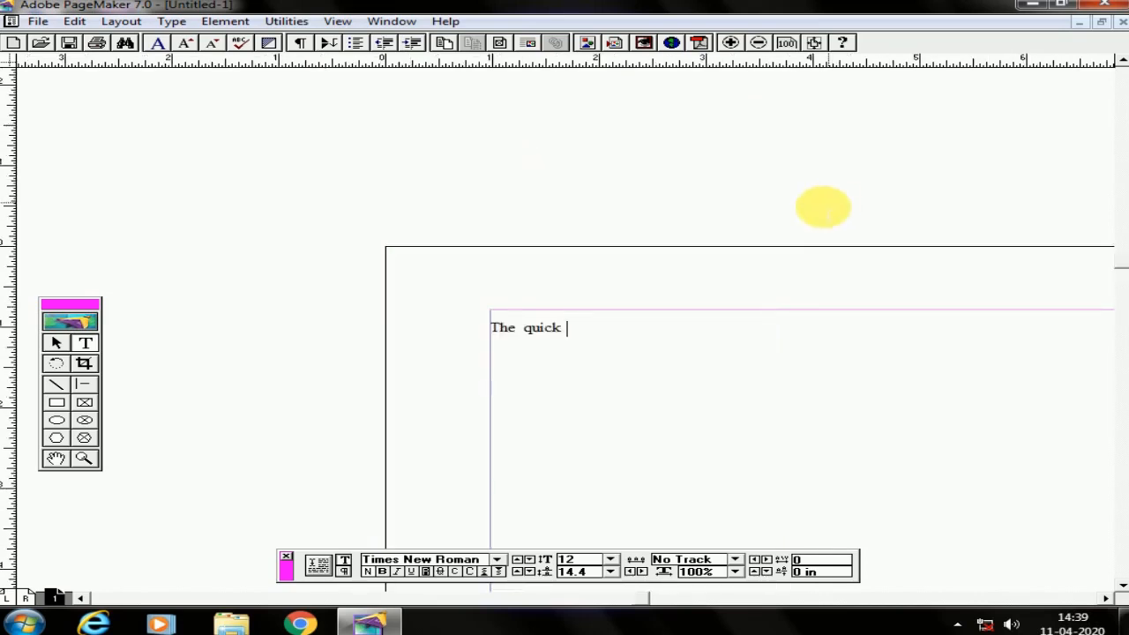
pyautogui.click(732, 42)
pyautogui.click(758, 42)
pyautogui.click(758, 42)
pyautogui.click(759, 42)
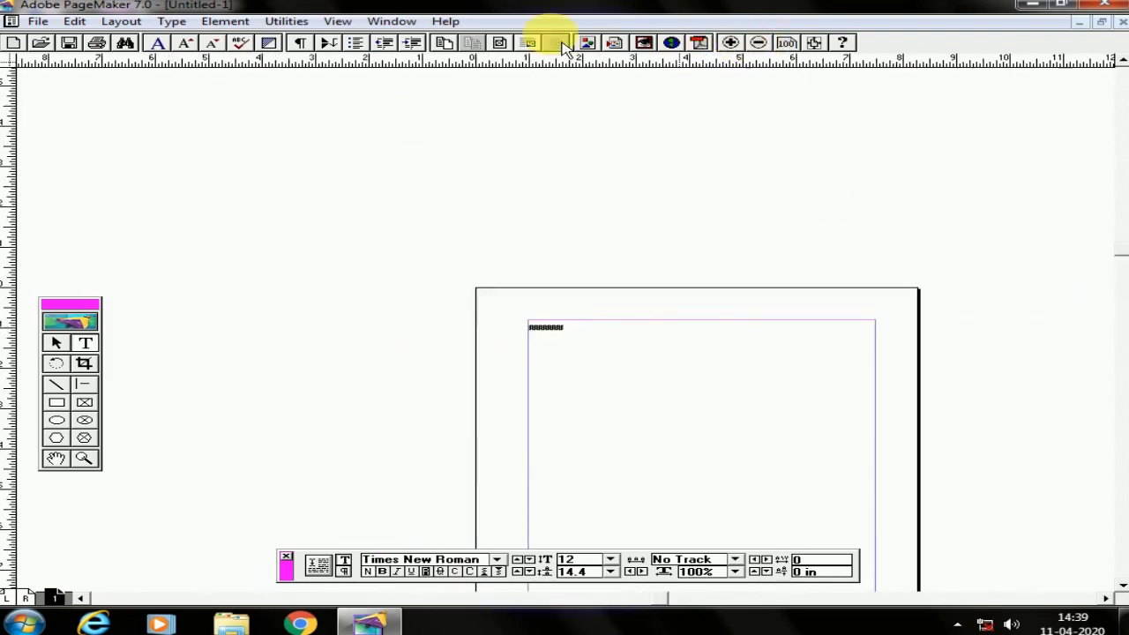
pyautogui.click(391, 21)
pyautogui.click(335, 21)
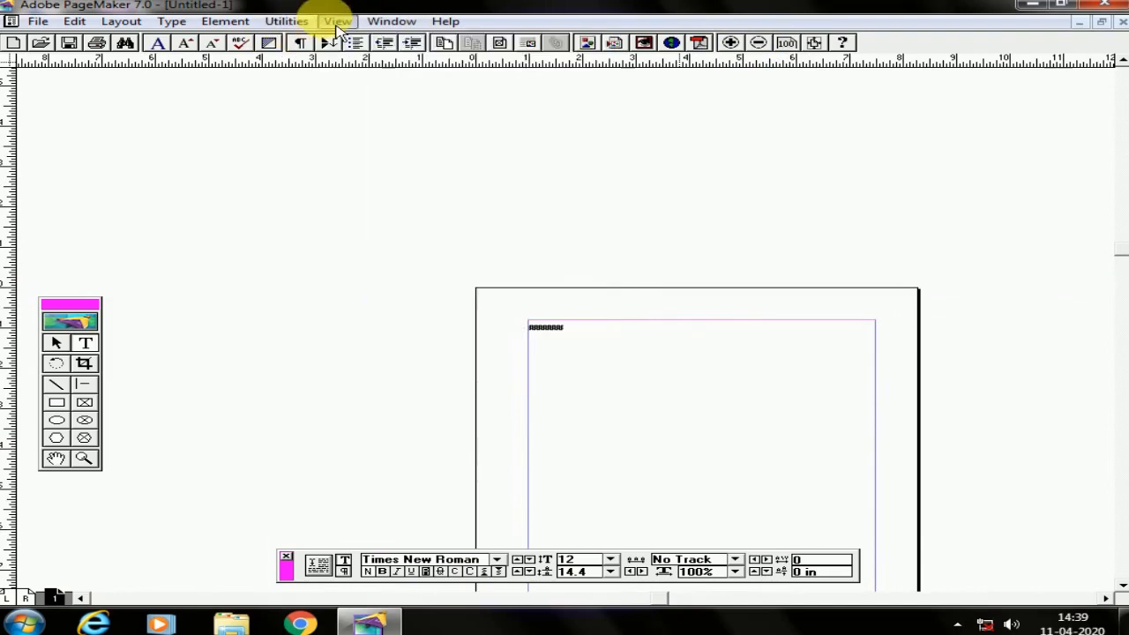
pyautogui.click(339, 23)
pyautogui.click(415, 121)
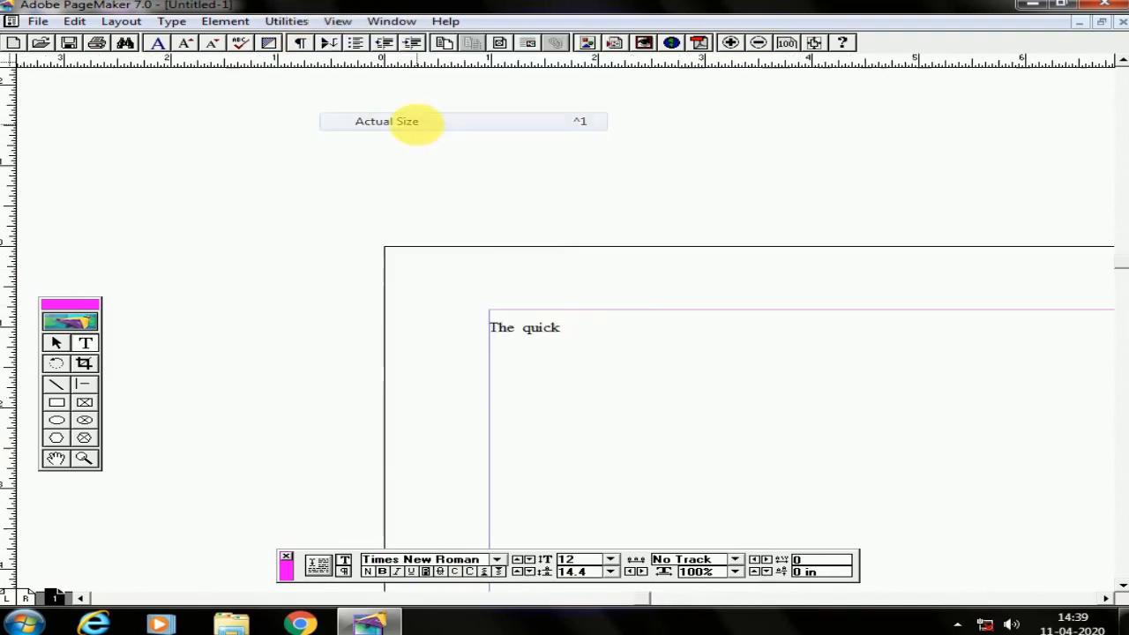
pyautogui.click(337, 22)
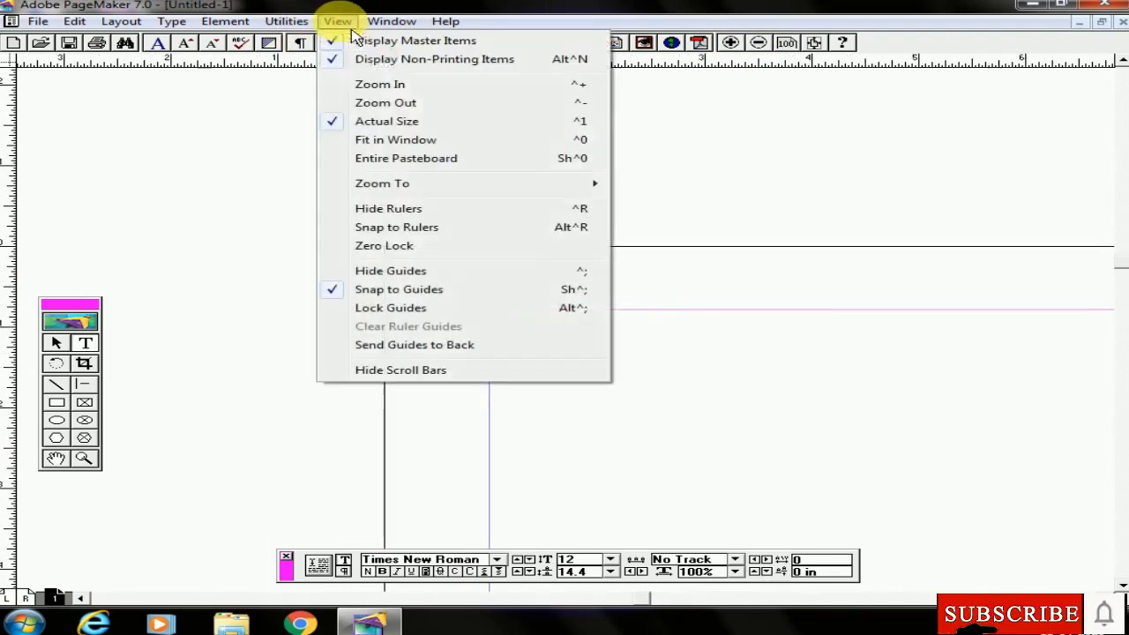
pyautogui.click(402, 142)
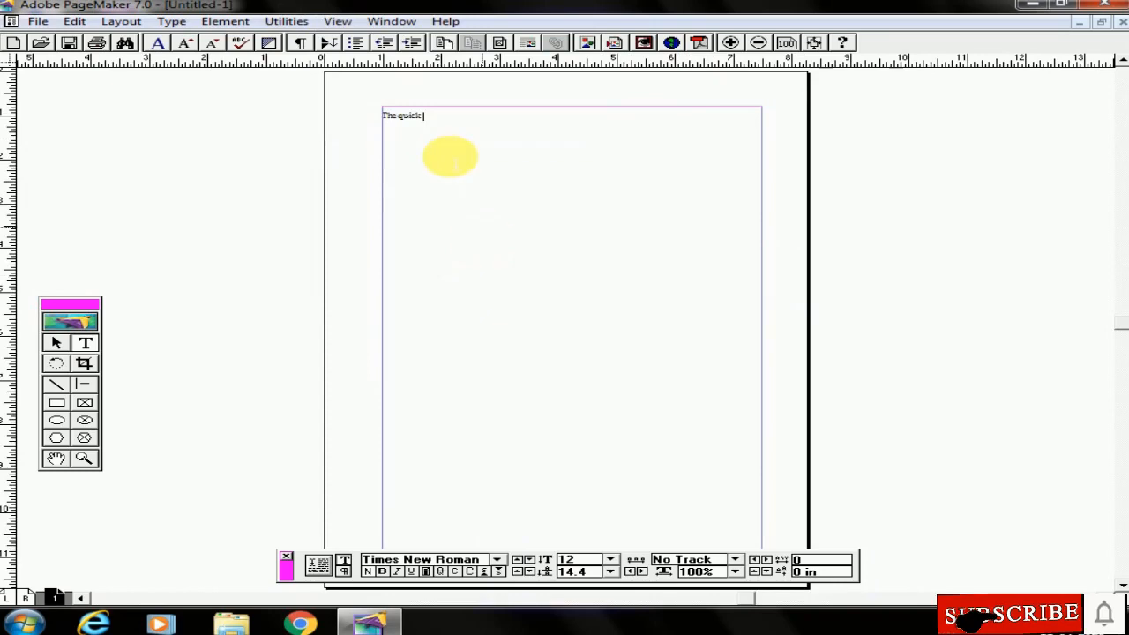
pyautogui.click(337, 21)
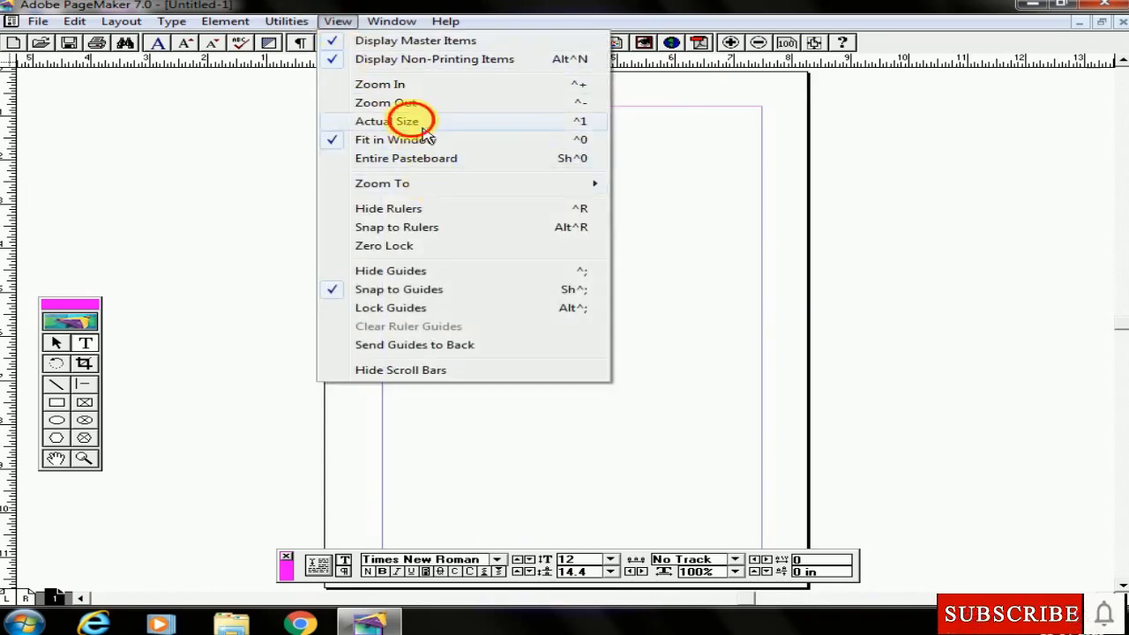
pyautogui.click(422, 121)
pyautogui.click(335, 22)
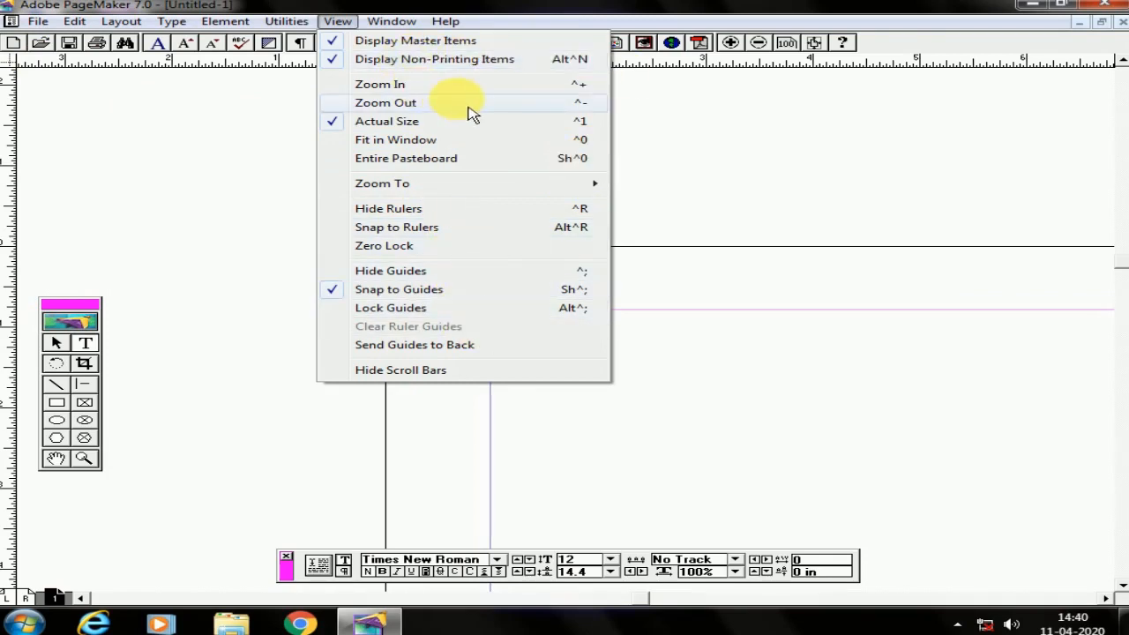
pyautogui.click(510, 12)
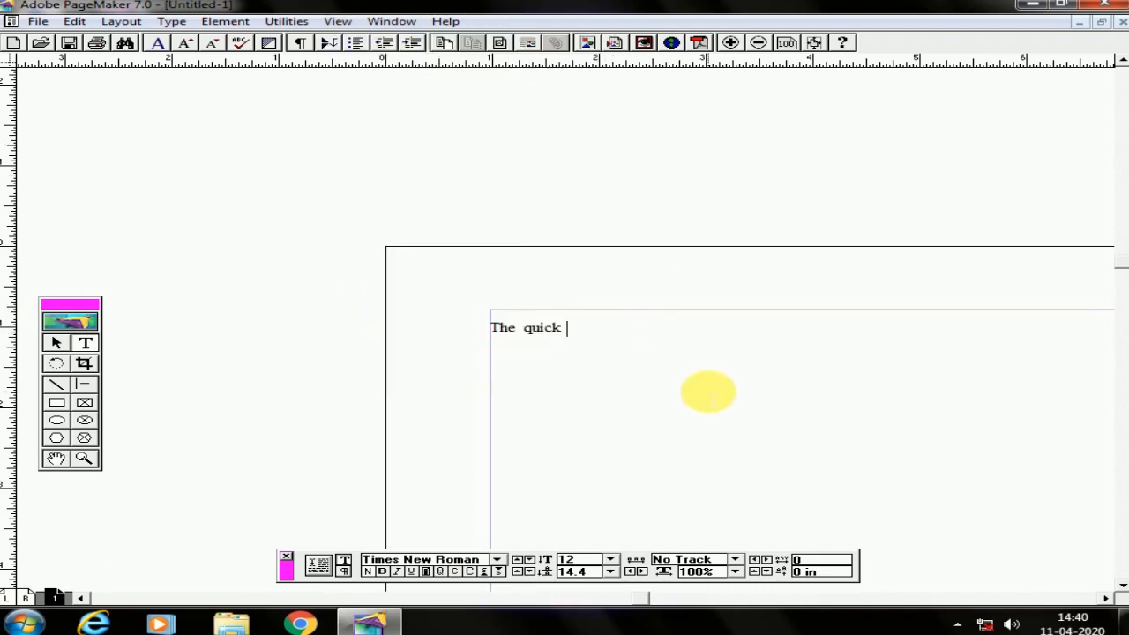
# Continue the text after "The quick" with "brown fox jumps over the lazy dog." and write the full sentence two more times
pyautogui.click(55, 458)
pyautogui.moveTo(755, 469); pyautogui.dragTo(522, 361)
pyautogui.moveTo(711, 434); pyautogui.dragTo(718, 330)
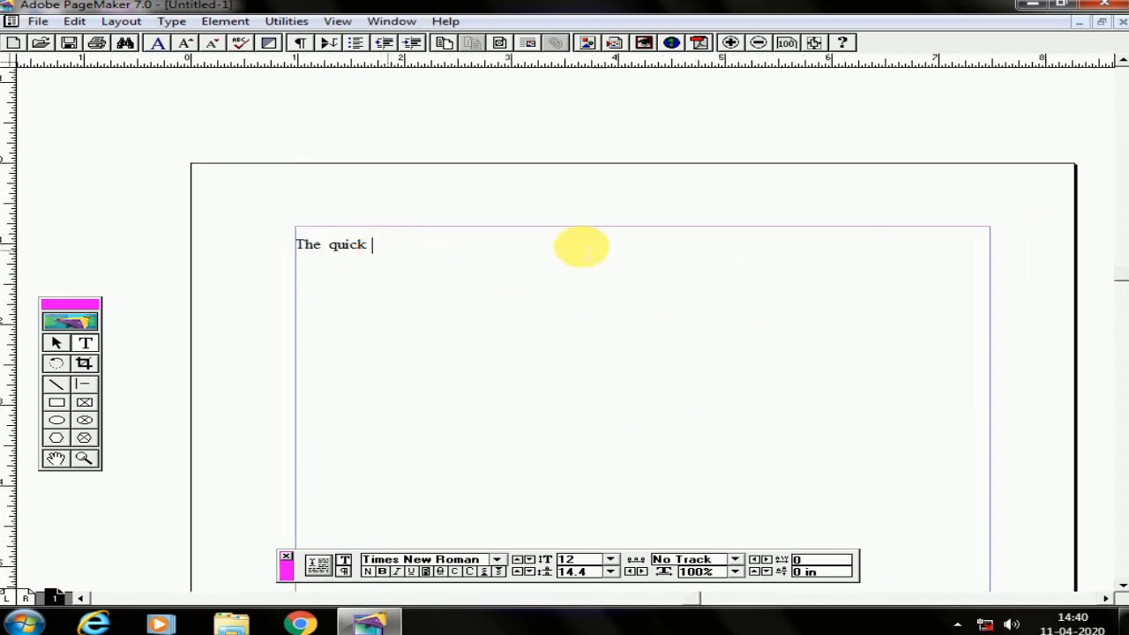
pyautogui.write('brown fox jumps over the')
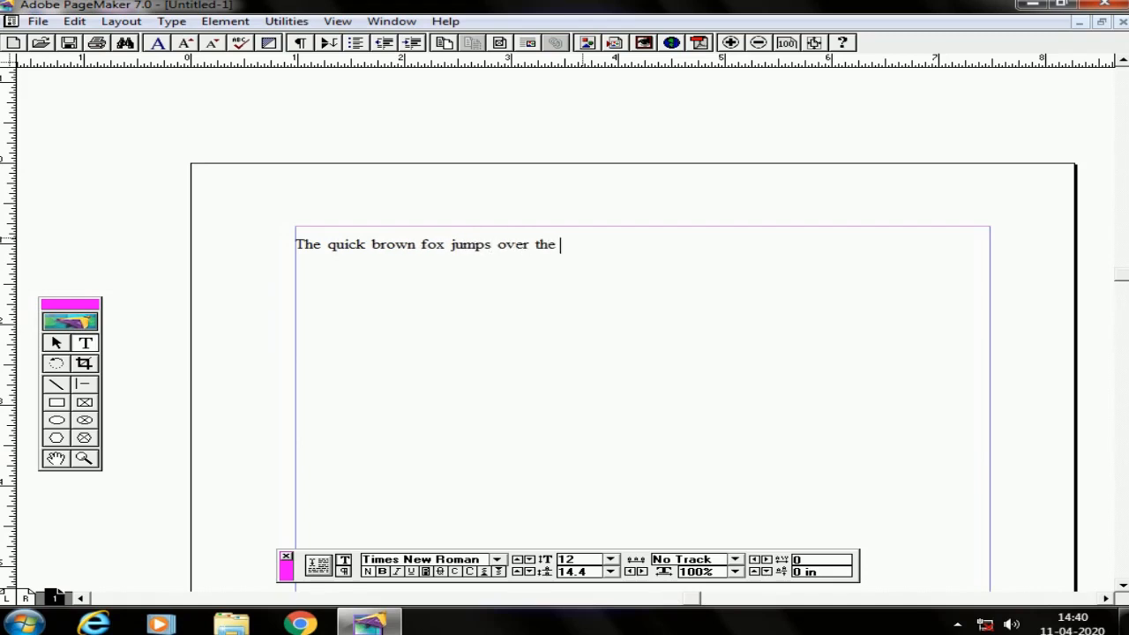
pyautogui.write('lazy dog. The quikc brown fox jum')
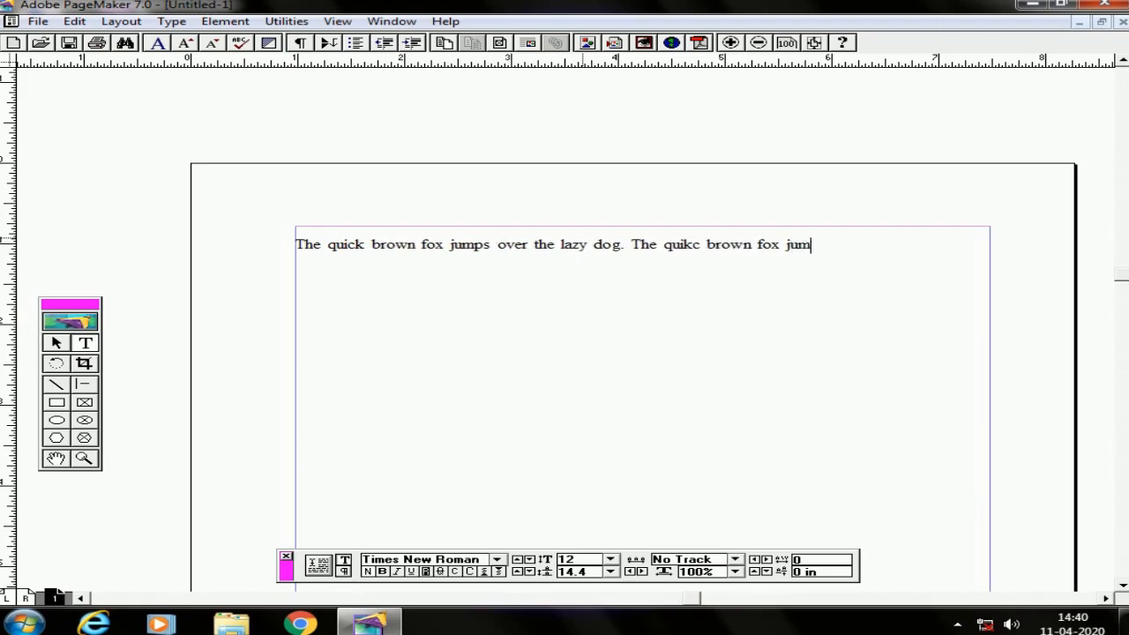
pyautogui.write('ps over the lazy dog. Teh qu')
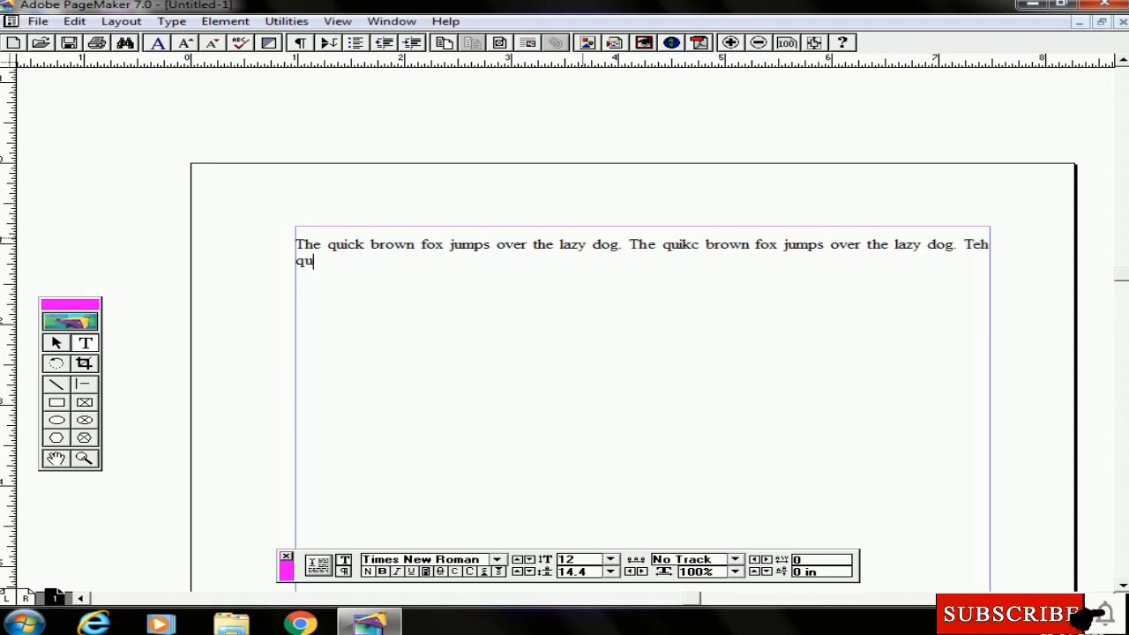
pyautogui.write('ick brown fox jumps over the ')
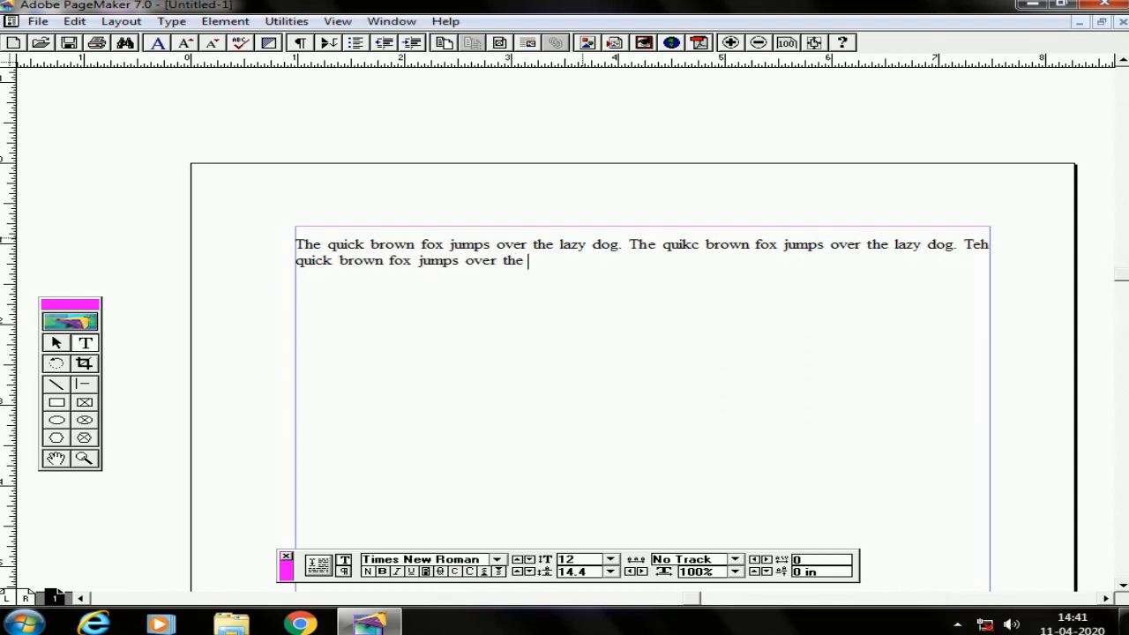
pyautogui.write('lazy dog.')
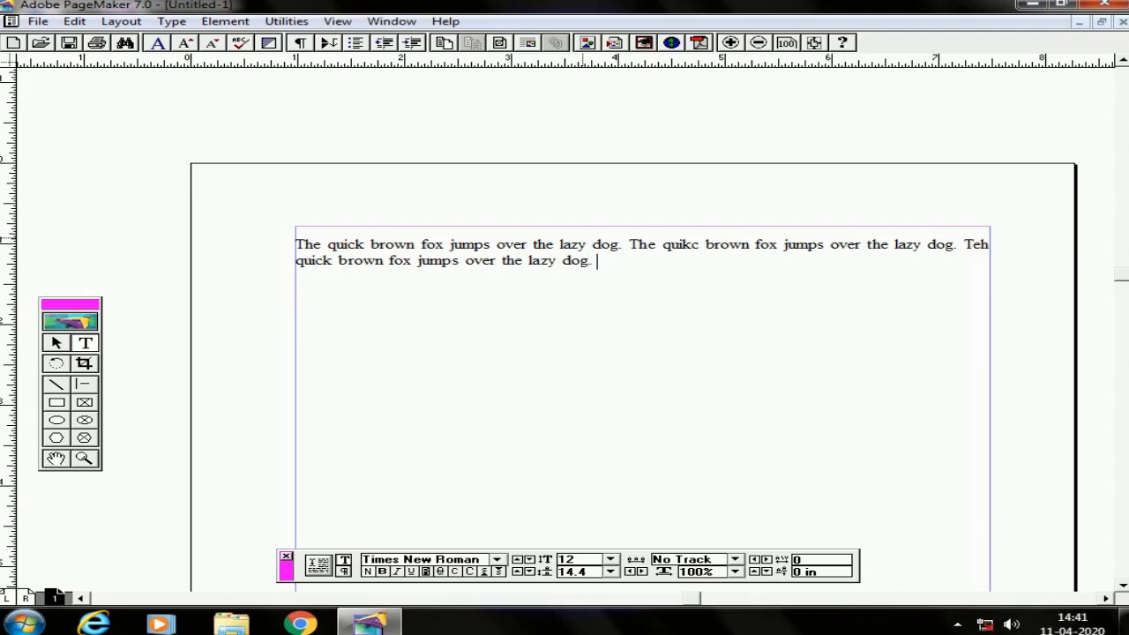
# Copy the whole paragraph and paste it repeatedly after itself until the text runs about halfway down the page
pyautogui.tripleClick(589, 245)
pyautogui.hotkey('ctrl', 'c')
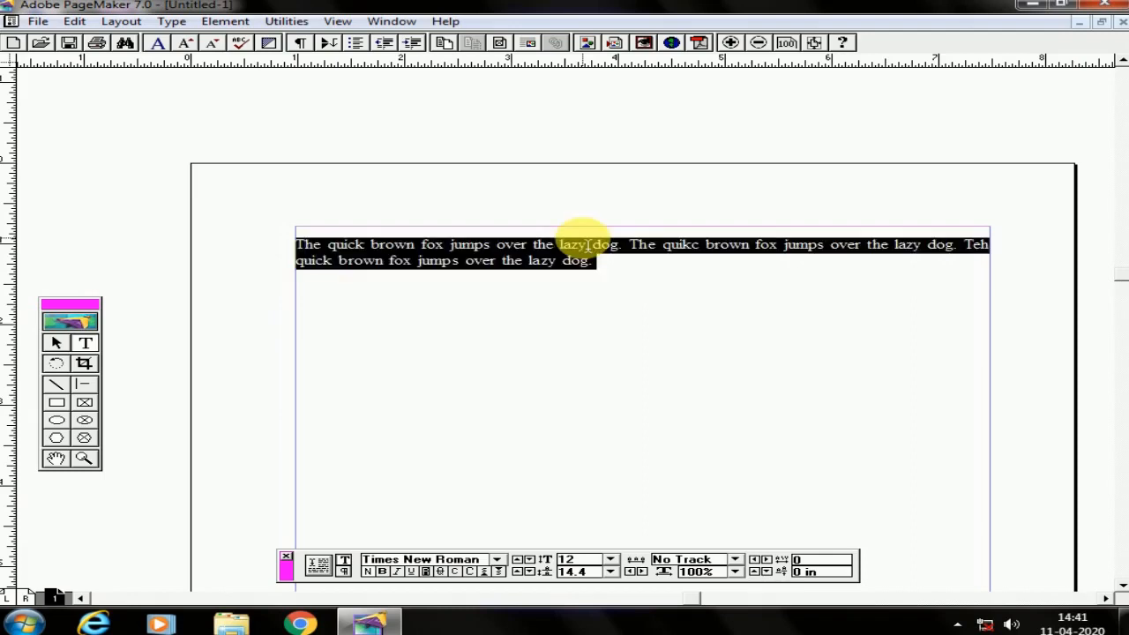
pyautogui.press('Right')
pyautogui.hotkey('ctrl', 'v')
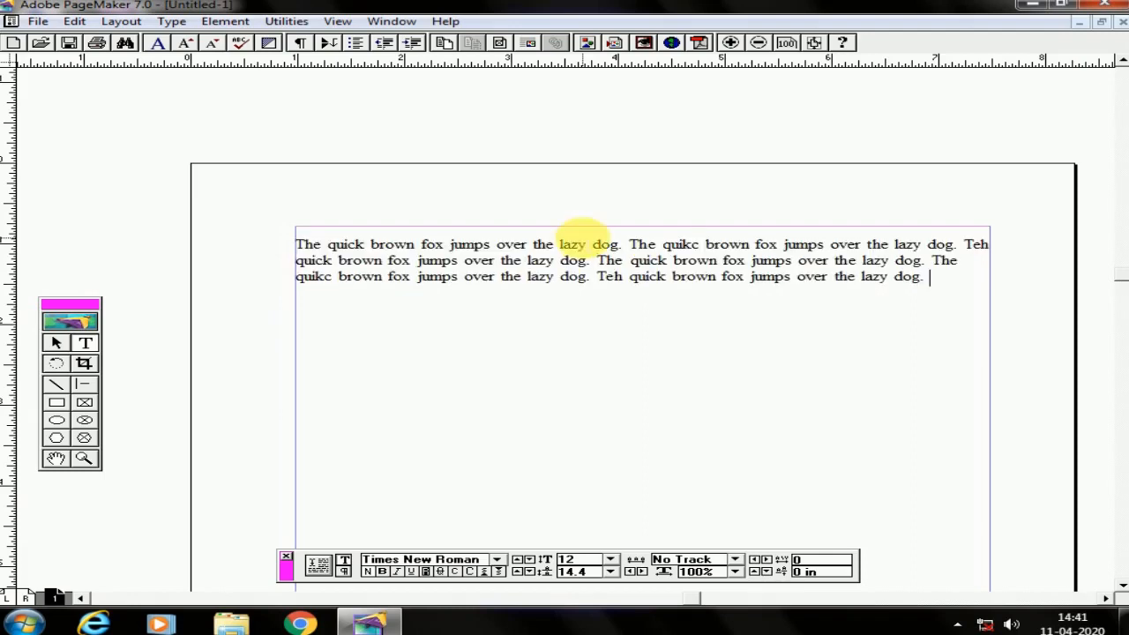
pyautogui.hotkey('ctrl', 'v')
pyautogui.hotkey('ctrl', 'v')
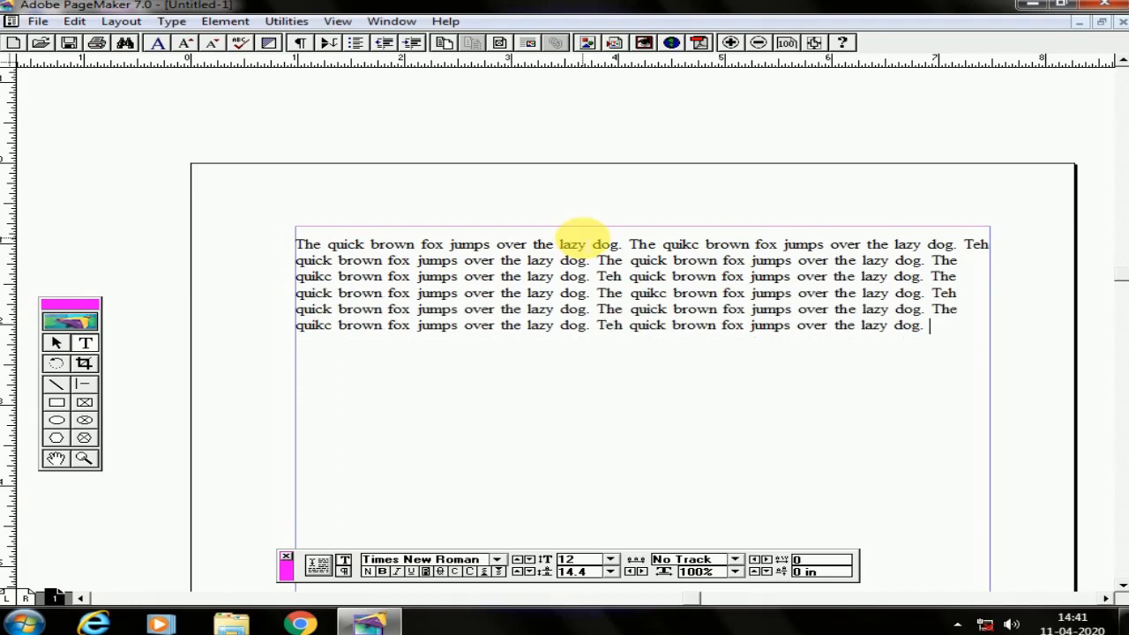
pyautogui.hotkey('ctrl', 'v')
pyautogui.hotkey('ctrl', 'v')
pyautogui.hotkey('ctrl', 'v')
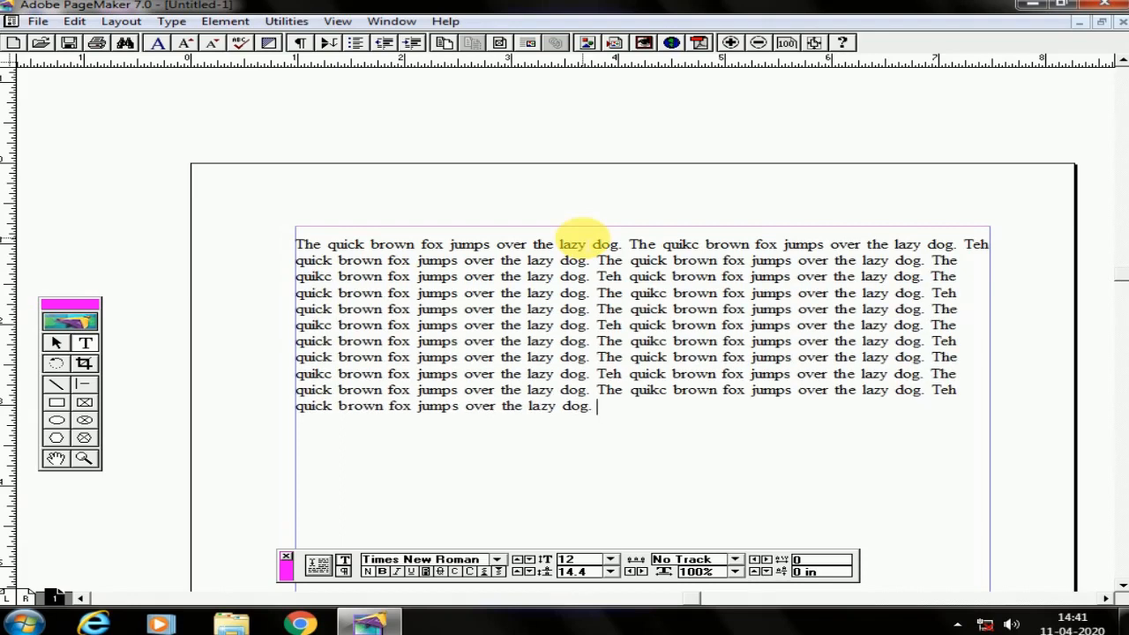
pyautogui.hotkey('ctrl', 'v')
pyautogui.hotkey('ctrl', 'v')
pyautogui.hotkey('ctrl', 'v')
pyautogui.hotkey('ctrl', 'v')
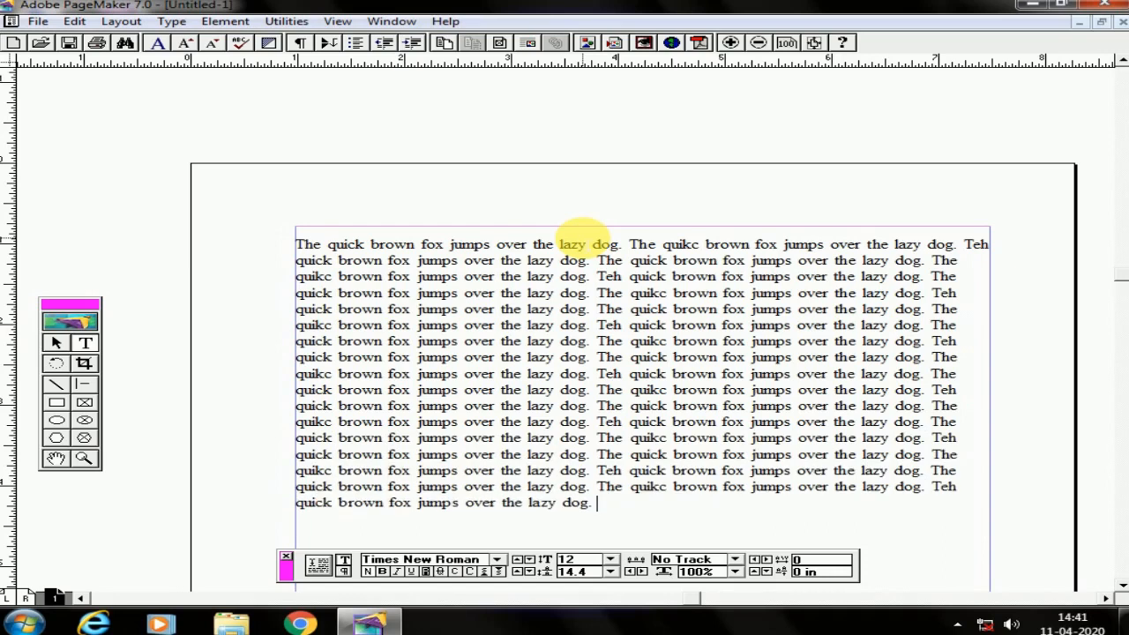
pyautogui.hotkey('ctrl', 'v')
pyautogui.hotkey('ctrl', 'v')
pyautogui.hotkey('ctrl', 'v')
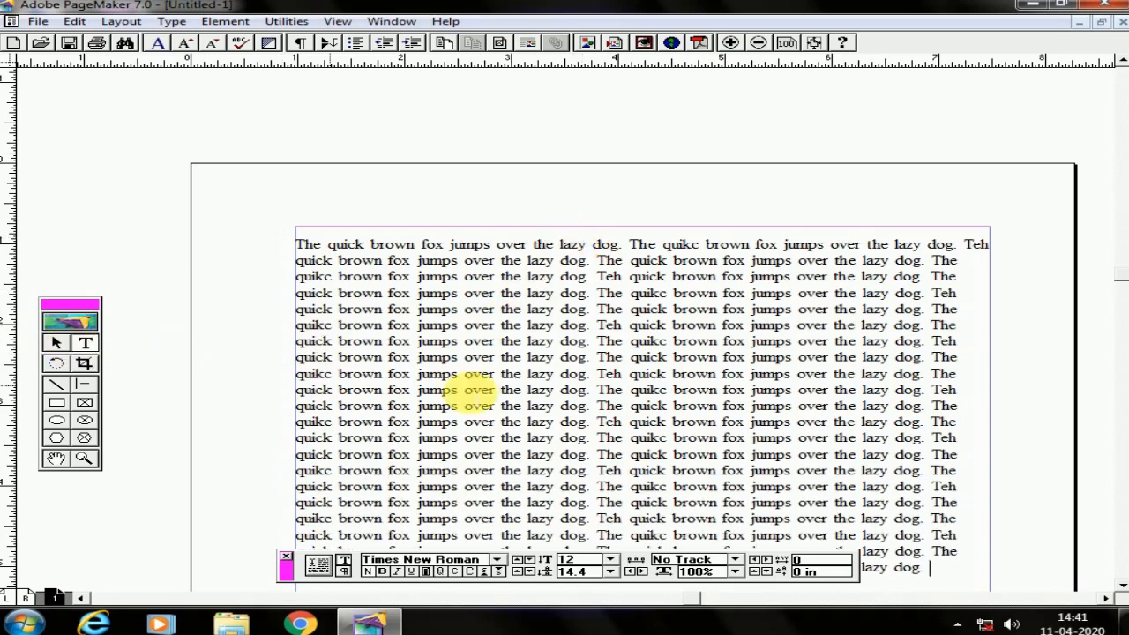
# Paste further copies of the fox paragraph at the end of the text to fill most of the page
pyautogui.click(757, 42)
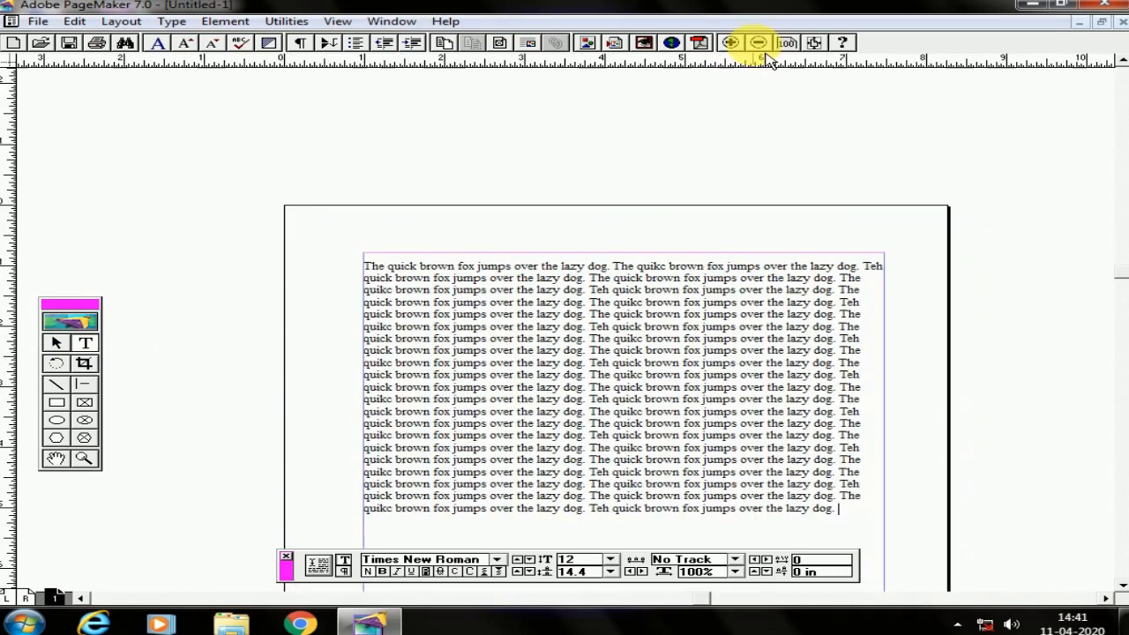
pyautogui.moveTo(837, 486); pyautogui.dragTo(799, 271)
pyautogui.write('The quikc brown fox jumps over the lazy dog. The quikc brown fox jumps over the lazy dog. Teh quick brown fox jumps over the lazy dog.')
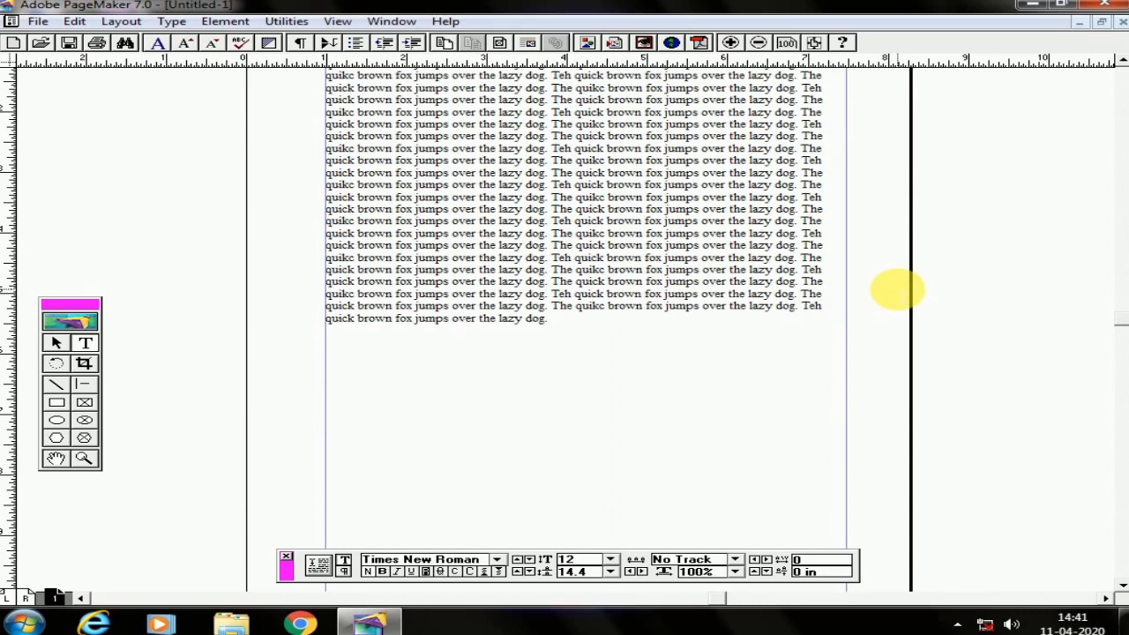
pyautogui.hotkey('ctrl', 'v')
pyautogui.hotkey('ctrl', 'v')
pyautogui.hotkey('ctrl', 'v')
pyautogui.hotkey('ctrl', 'v')
pyautogui.hotkey('ctrl', 'v')
pyautogui.hotkey('ctrl', 'v')
pyautogui.hotkey('ctrl', 'v')
pyautogui.hotkey('ctrl', 'v')
pyautogui.hotkey('ctrl', 'v')
pyautogui.hotkey('ctrl', 'v')
pyautogui.hotkey('ctrl', 'v')
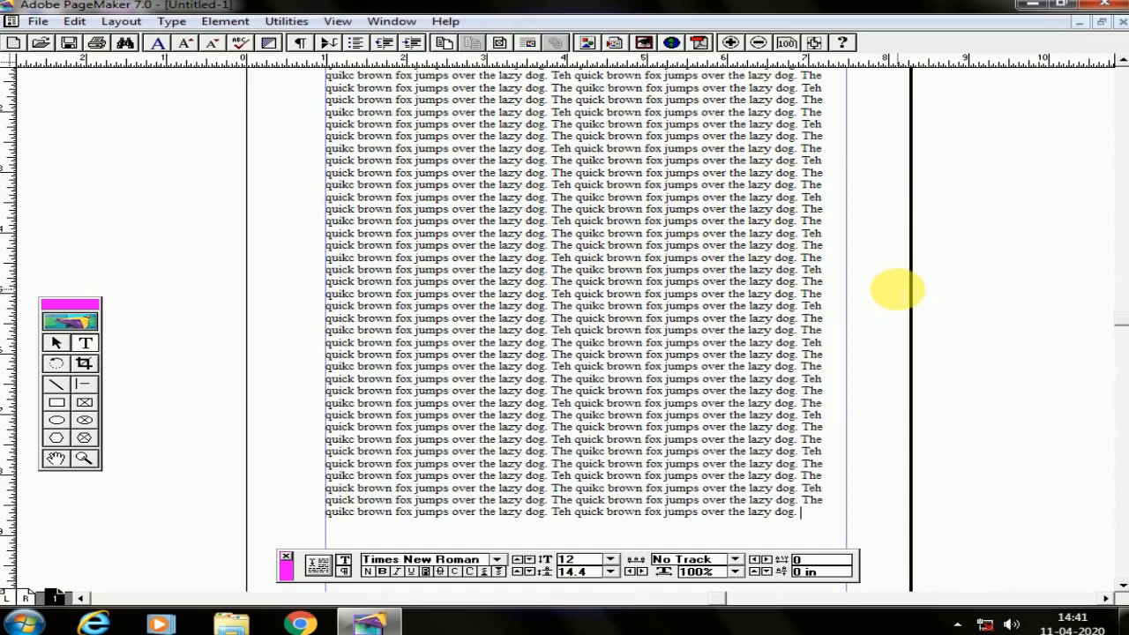
pyautogui.hotkey('ctrl', 'v')
pyautogui.hotkey('ctrl', 'v')
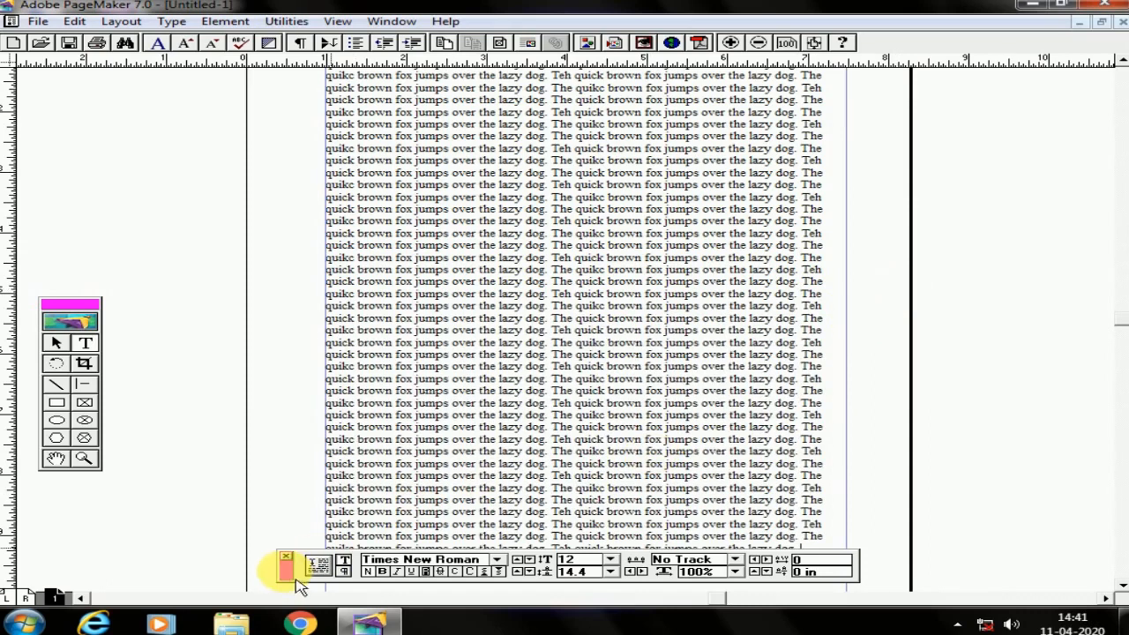
# Move the floating character formatting palette off the text to the page's right edge and append one more copy of the paragraph
pyautogui.moveTo(287, 569); pyautogui.dragTo(904, 294)
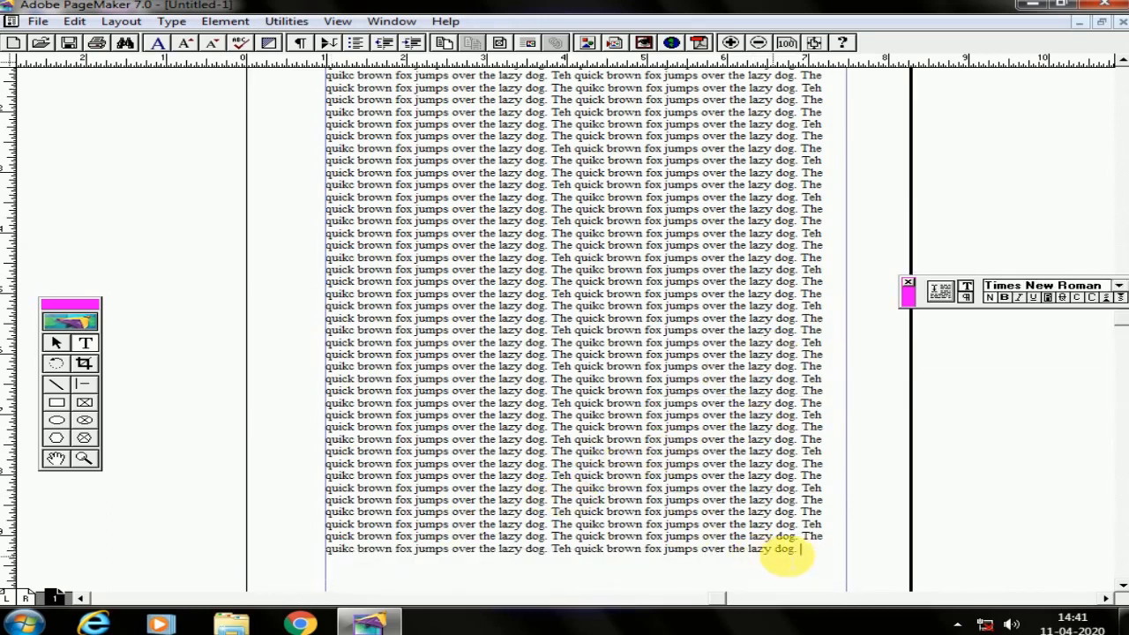
pyautogui.write('The quikc brown fox jumps over the lazy dog. Teh quick brown fox jumps over the lazy dog.')
pyautogui.click(686, 281)
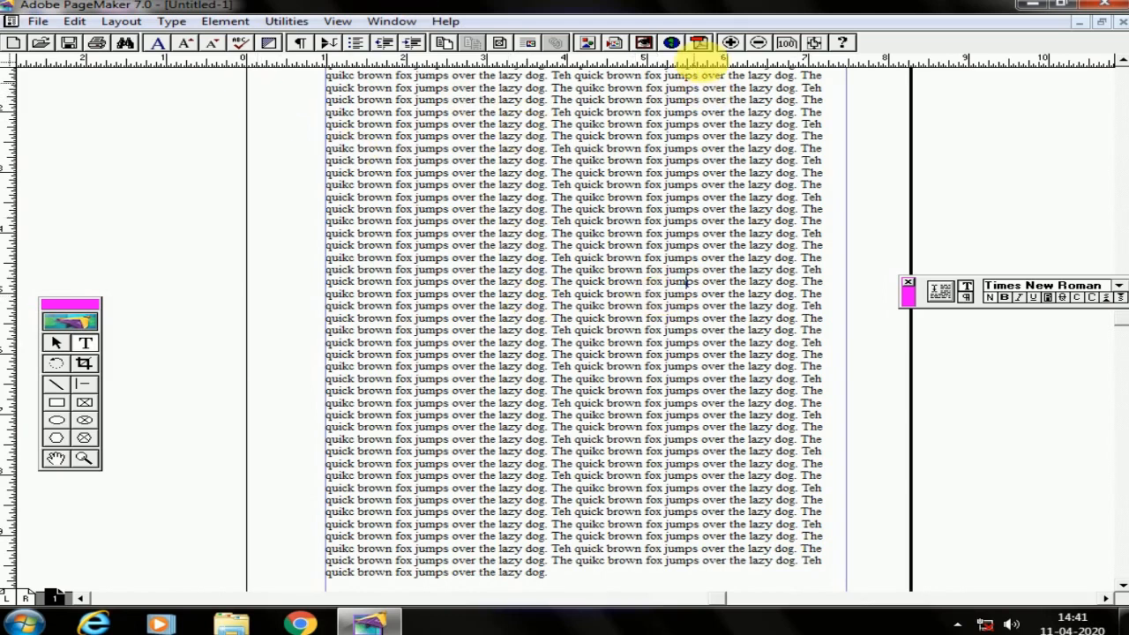
# Select all the text and set the page's column guides to 3 columns
pyautogui.click(759, 44)
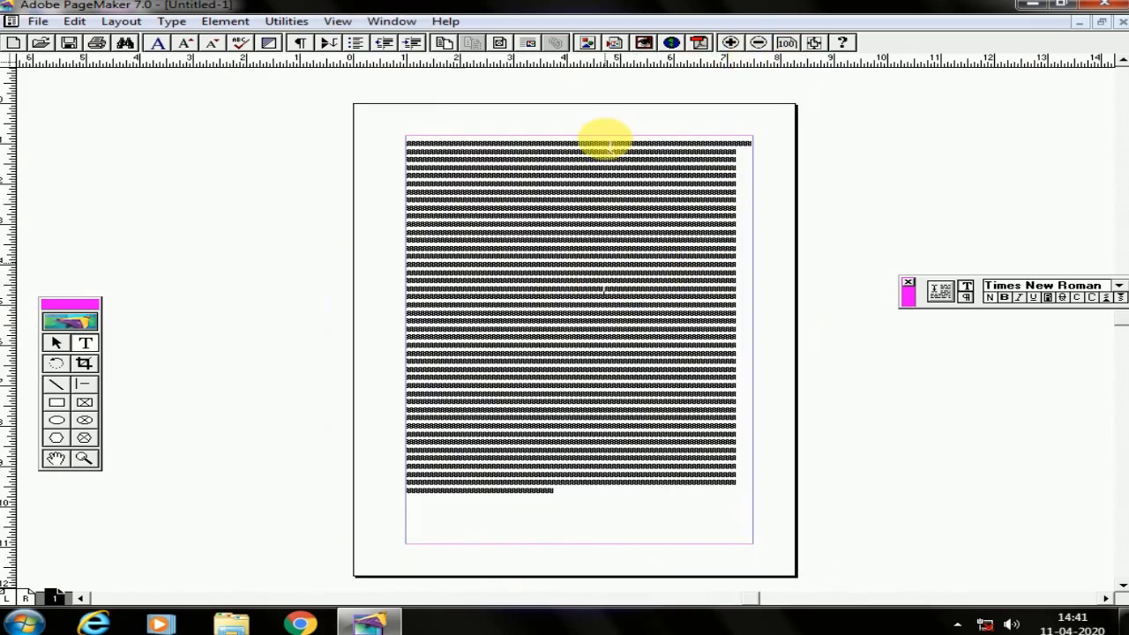
pyautogui.click(730, 43)
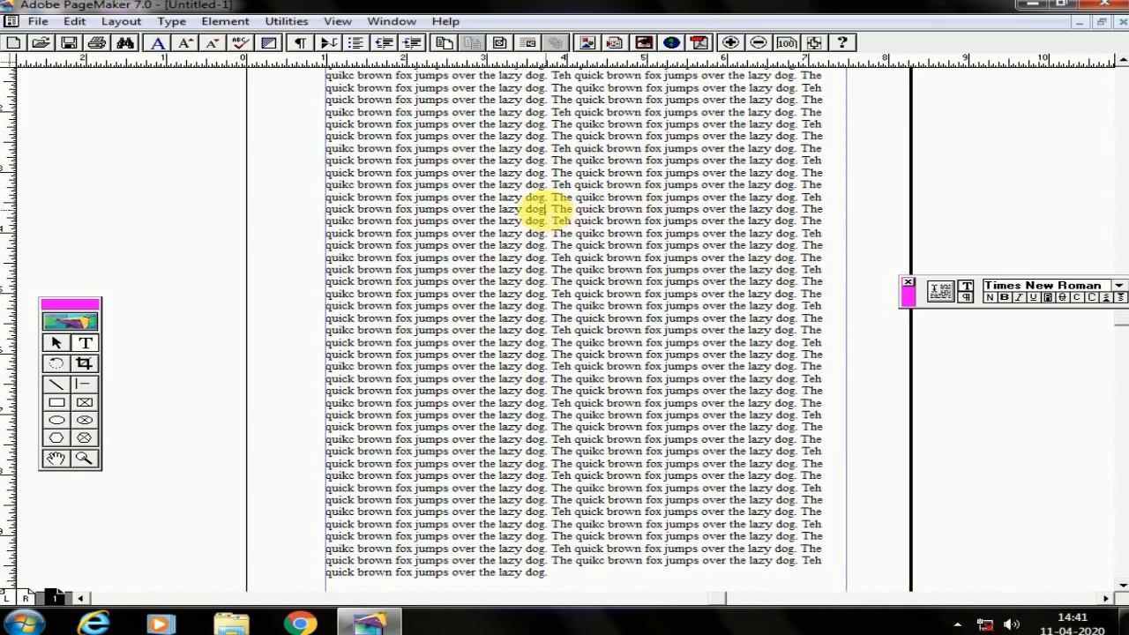
pyautogui.click(121, 21)
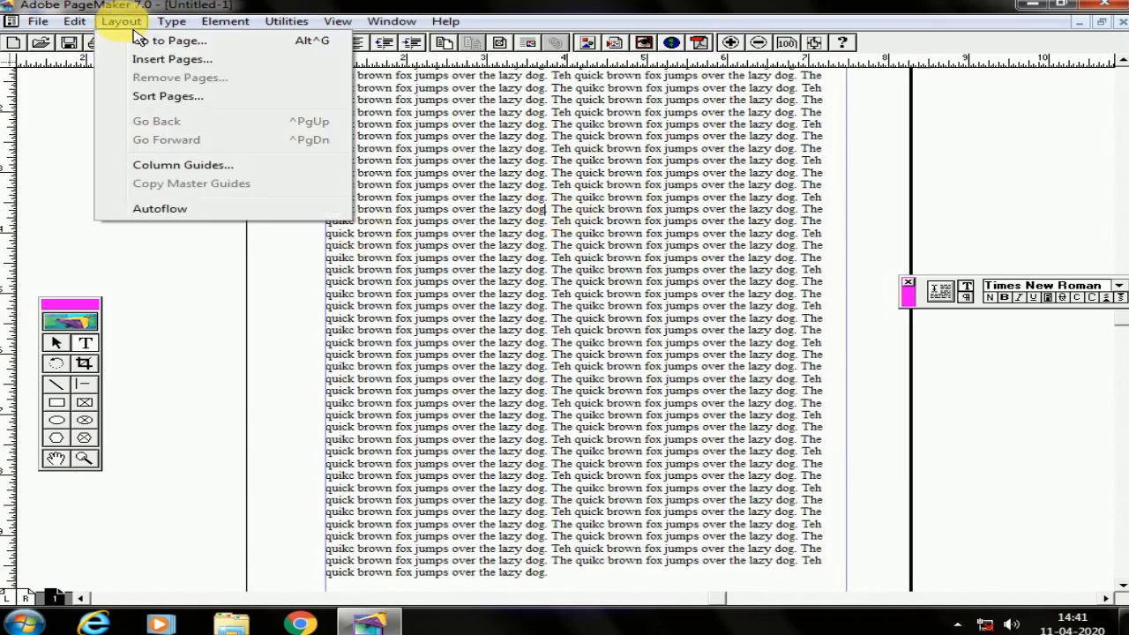
pyautogui.click(513, 184)
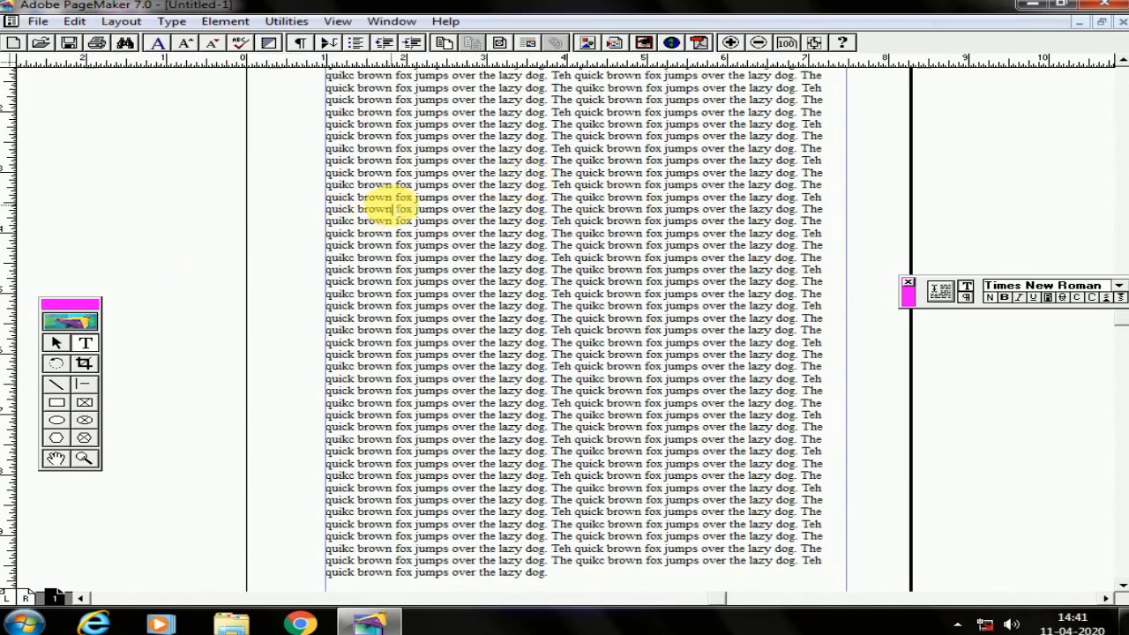
pyautogui.hotkey('ctrl', 'a')
pyautogui.click(132, 21)
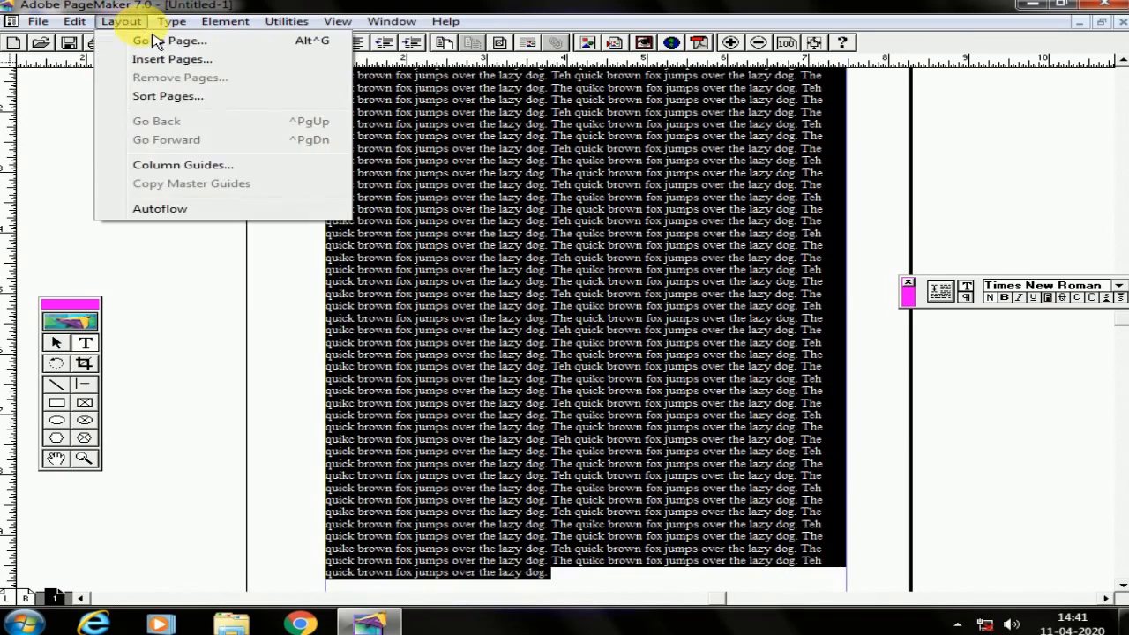
pyautogui.click(198, 166)
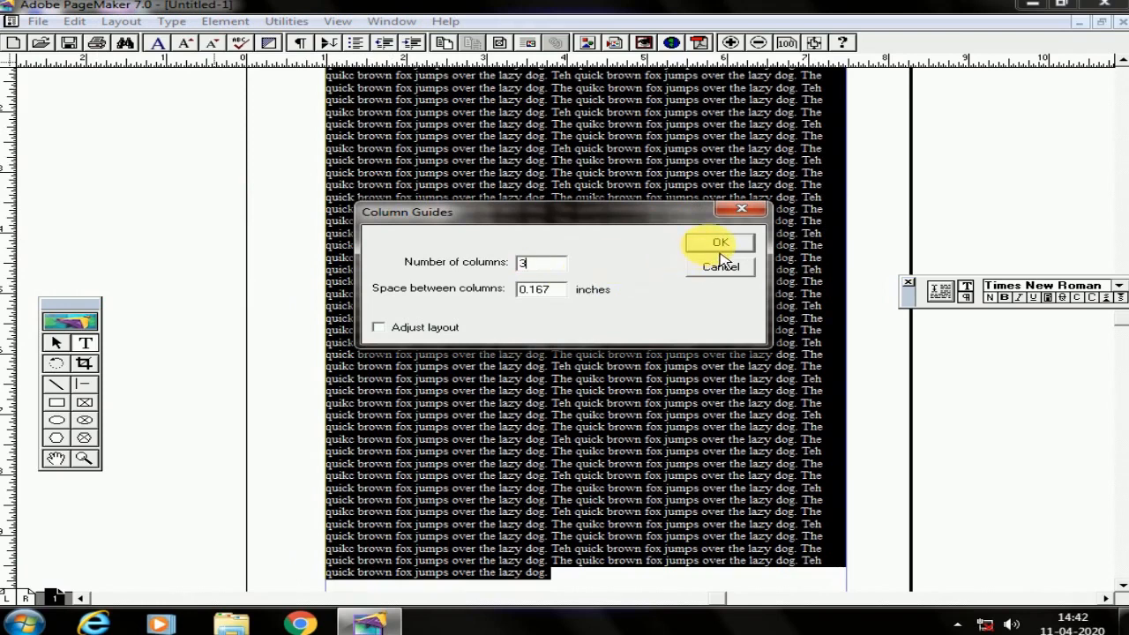
pyautogui.click(721, 248)
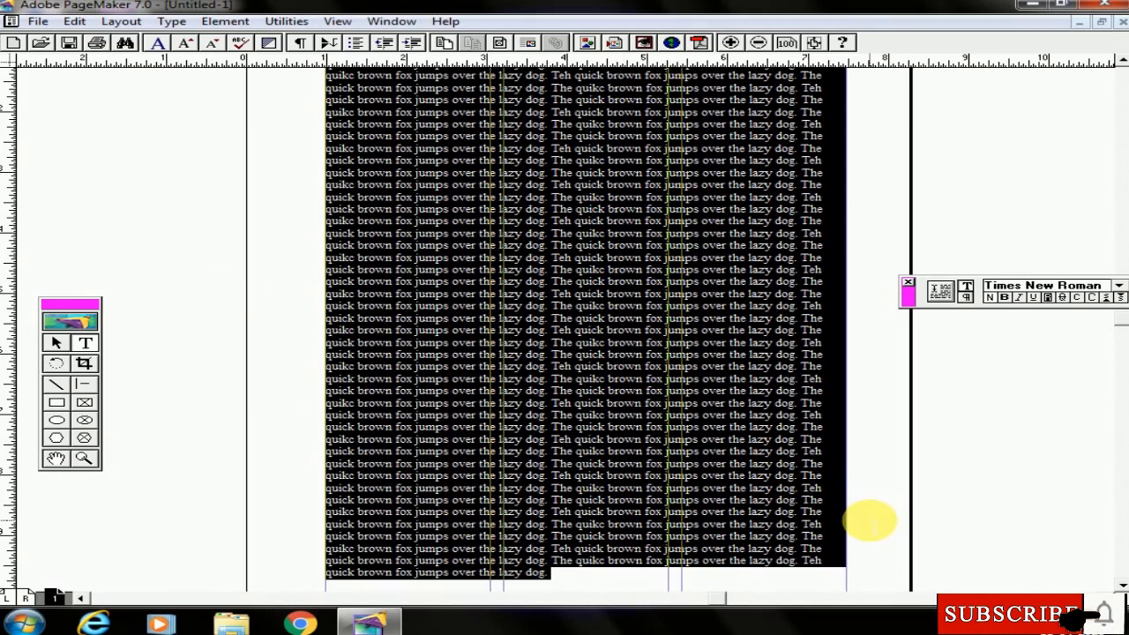
pyautogui.keyDown('ctrl'); pyautogui.keyDown('alt'); pyautogui.click(739, 527); pyautogui.keyUp('alt'); pyautogui.keyUp('ctrl')
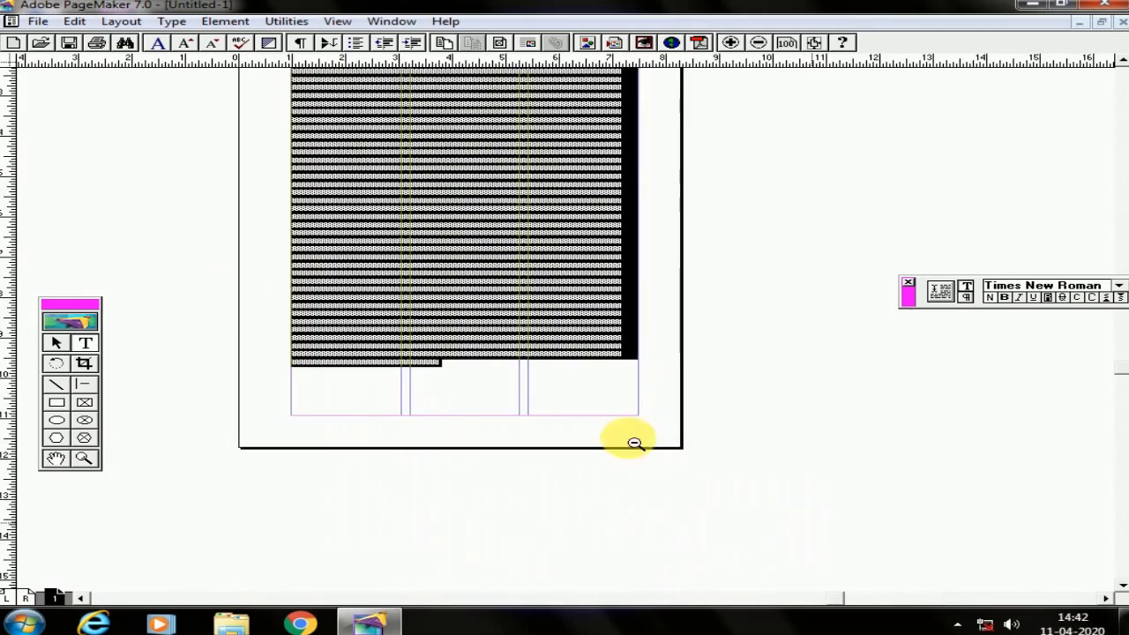
# Select the full-width text block with the Pointer tool and narrow it from its lower corner to the width of the first column
pyautogui.click(545, 285)
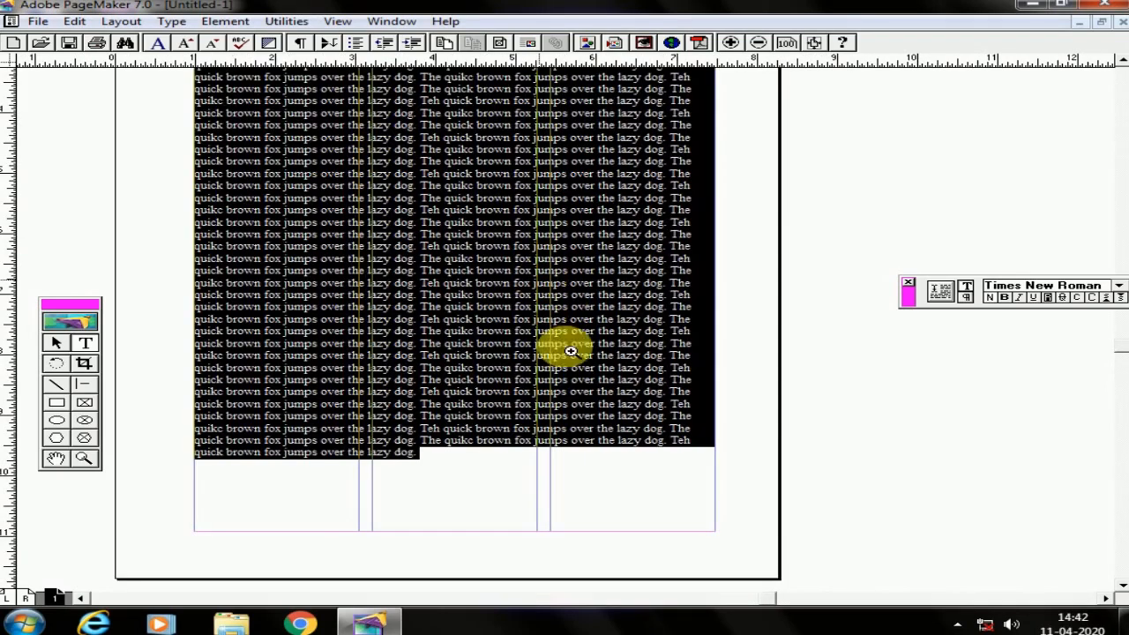
pyautogui.click(758, 43)
pyautogui.click(730, 42)
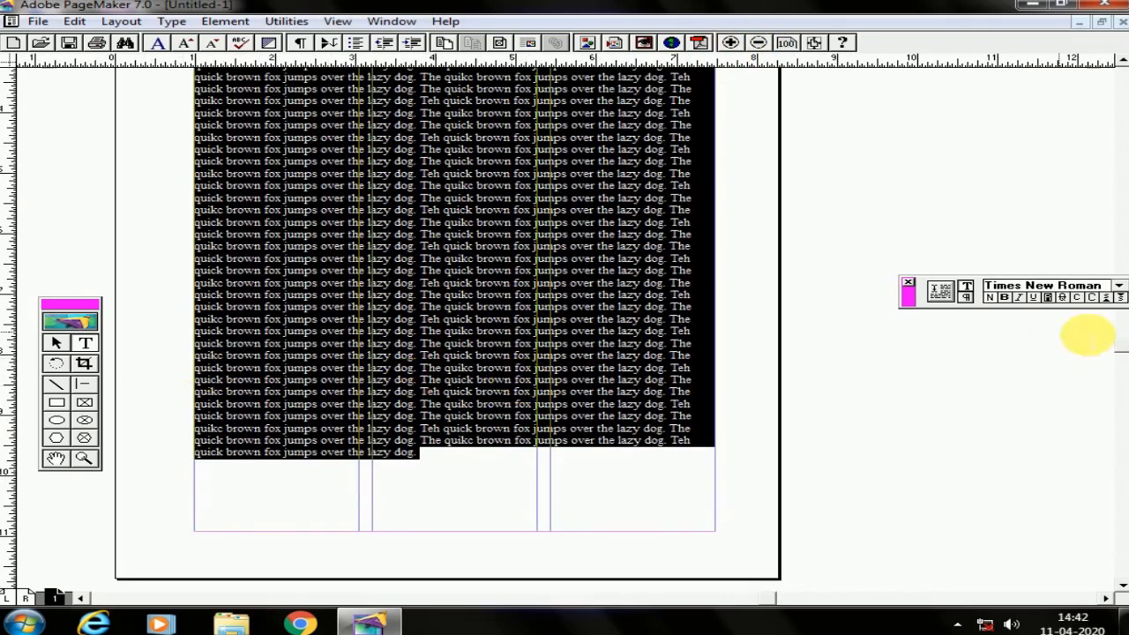
pyautogui.click(1120, 61)
pyautogui.click(1120, 61)
pyautogui.click(1121, 60)
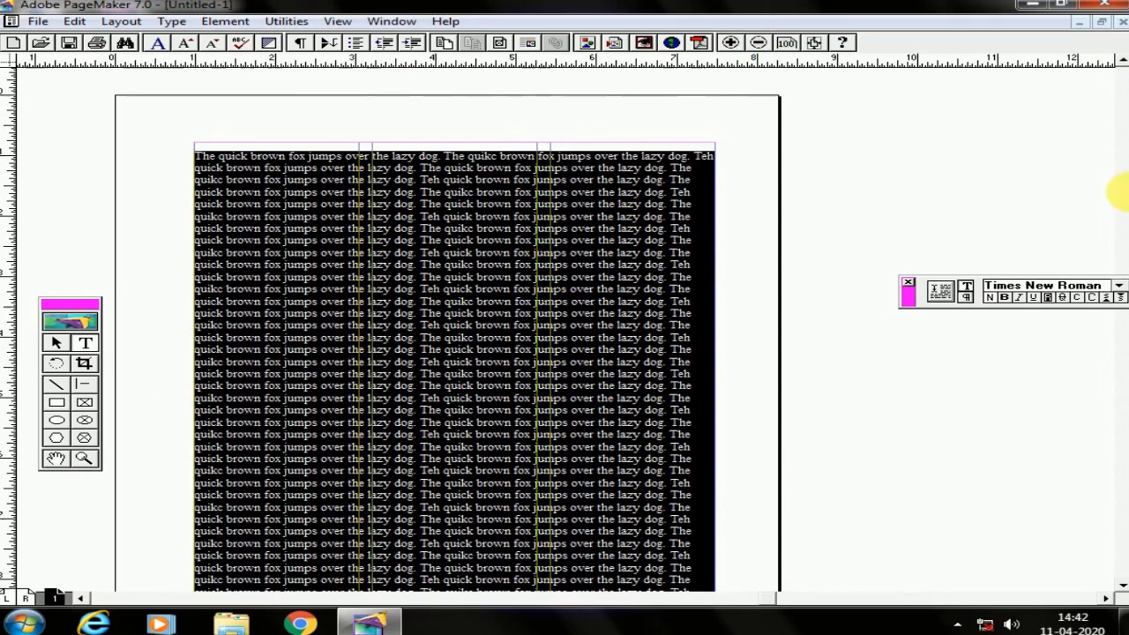
pyautogui.click(1118, 584)
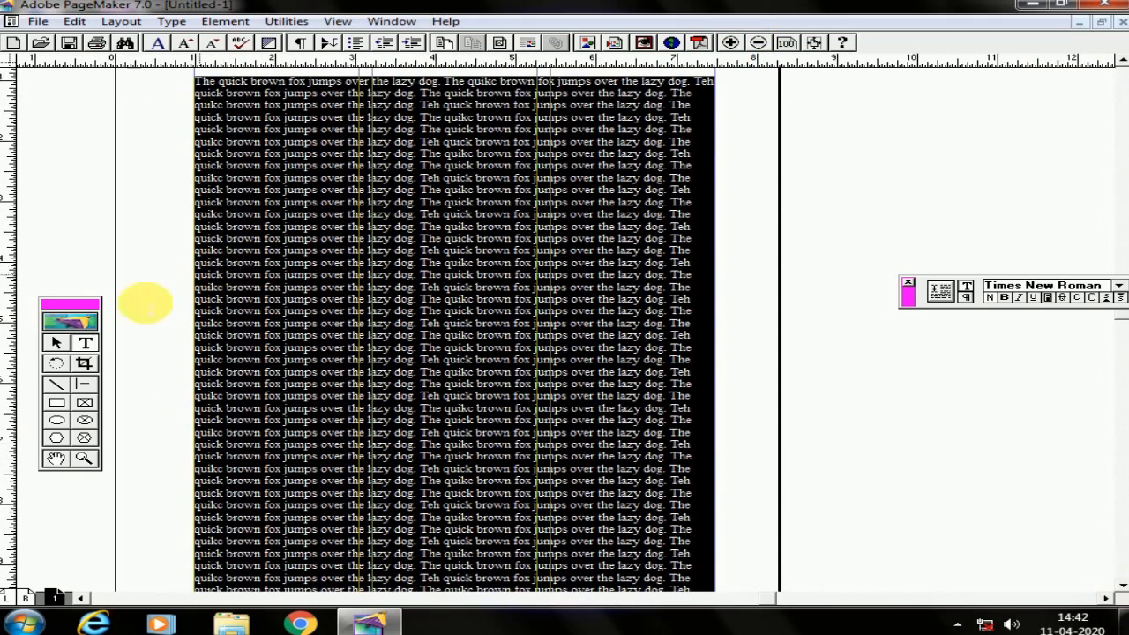
pyautogui.click(55, 343)
pyautogui.click(582, 362)
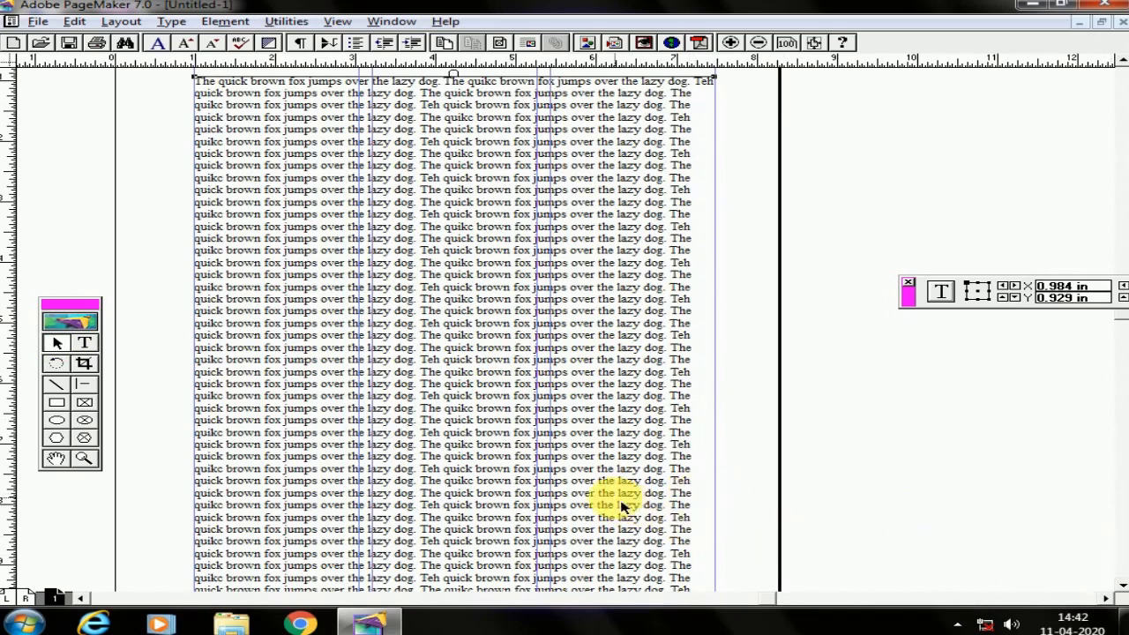
pyautogui.scroll(-3, 622, 494)
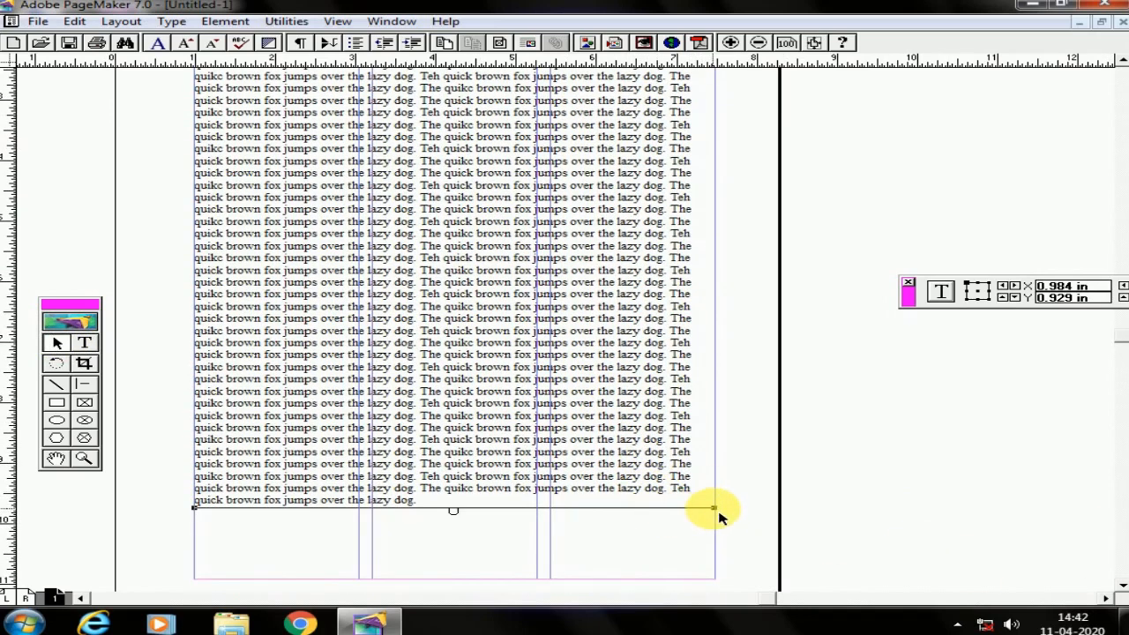
pyautogui.scroll(5, 696, 389)
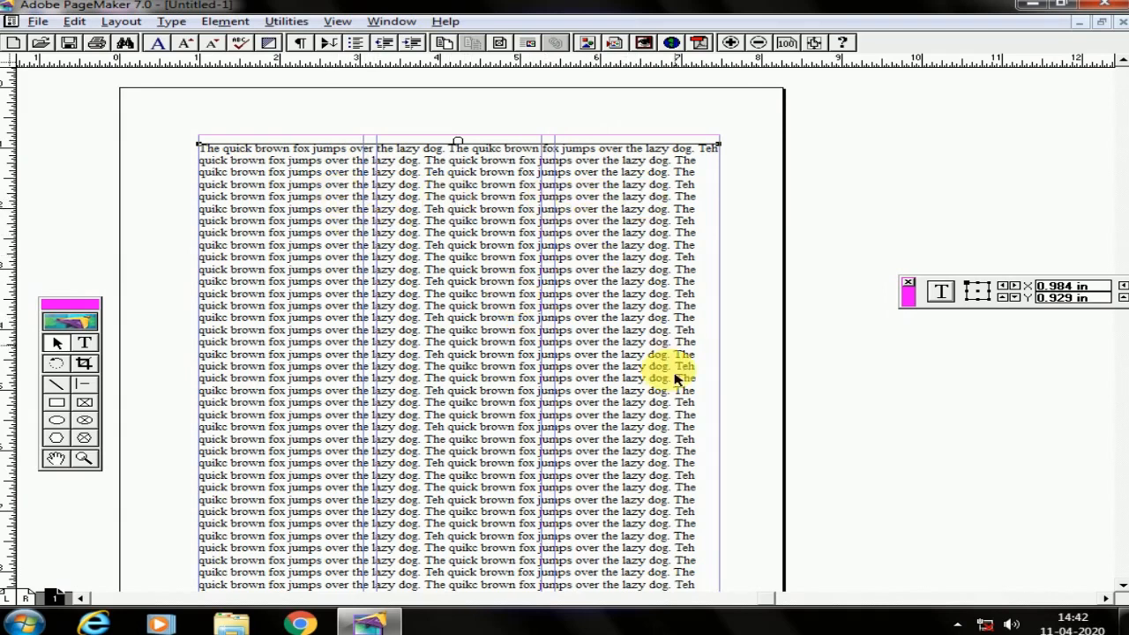
pyautogui.scroll(-5, 667, 366)
pyautogui.moveTo(659, 150); pyautogui.dragTo(636, 152)
pyautogui.moveTo(707, 426); pyautogui.dragTo(384, 463)
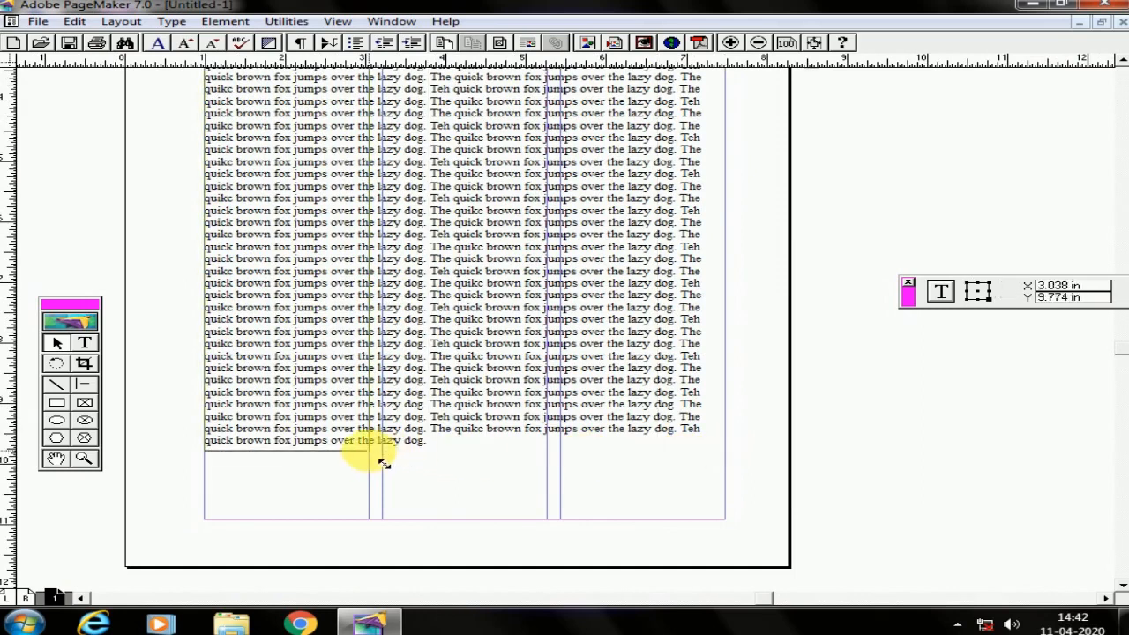
# Load the overflow text from the end of the first column and flow it into the second column from its top
pyautogui.scroll(10, 559, 270)
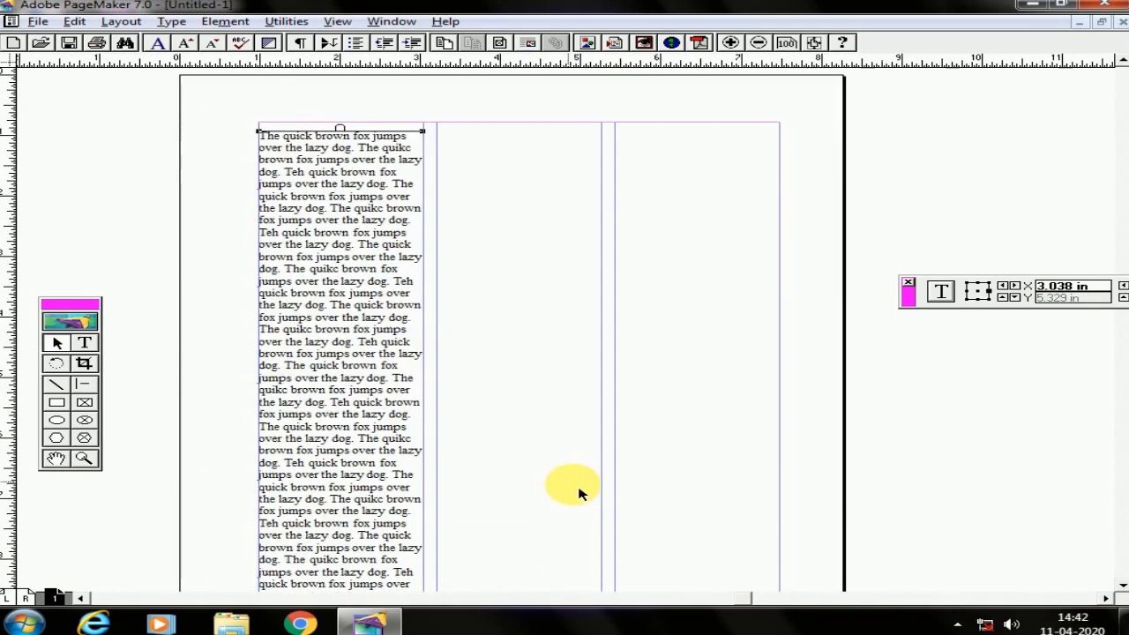
pyautogui.moveTo(579, 494); pyautogui.dragTo(444, 273)
pyautogui.moveTo(228, 453); pyautogui.dragTo(235, 523)
pyautogui.click(228, 509)
pyautogui.moveTo(526, 209); pyautogui.dragTo(543, 388)
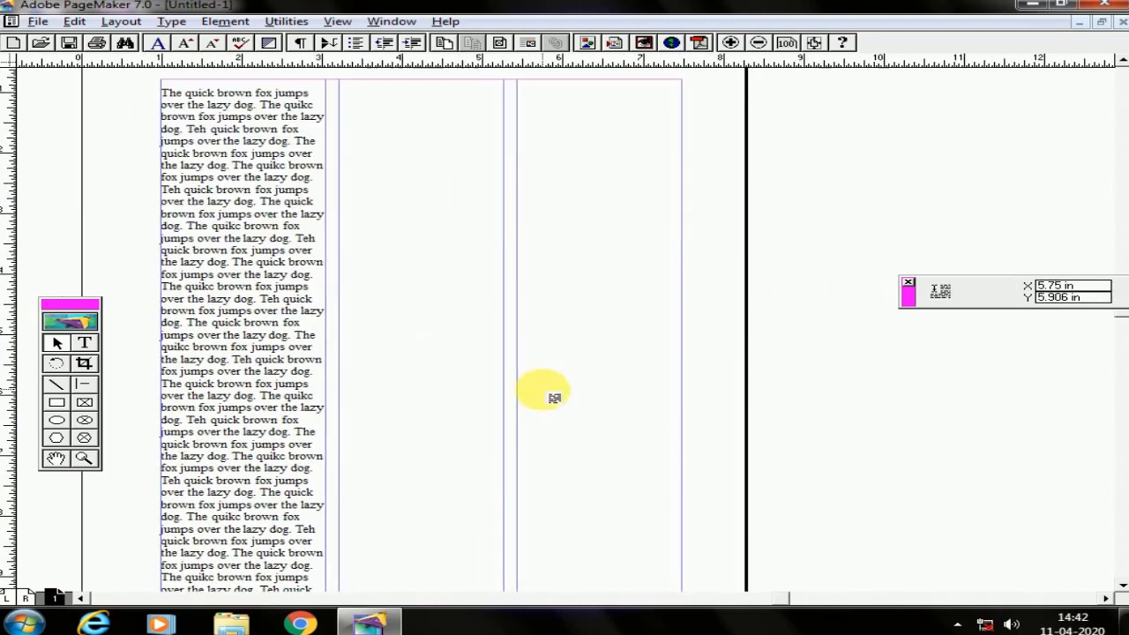
pyautogui.click(349, 96)
# Load the remaining overflow text from the end of the second column and flow it into the third column from its top
pyautogui.moveTo(605, 423); pyautogui.dragTo(585, 253)
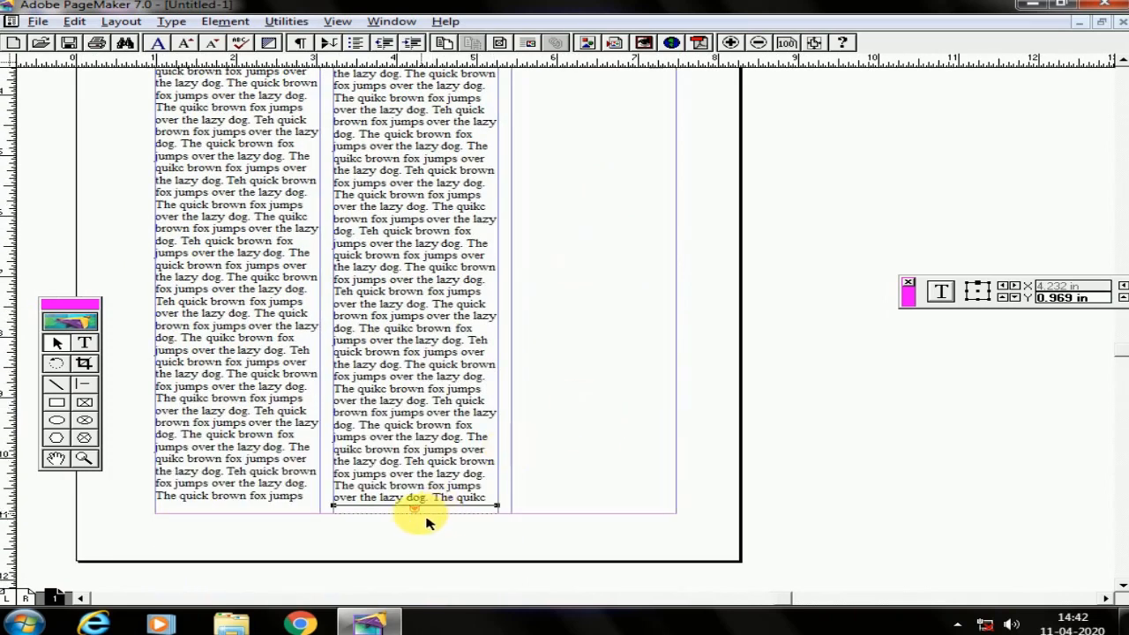
pyautogui.click(415, 509)
pyautogui.moveTo(649, 212); pyautogui.dragTo(592, 427)
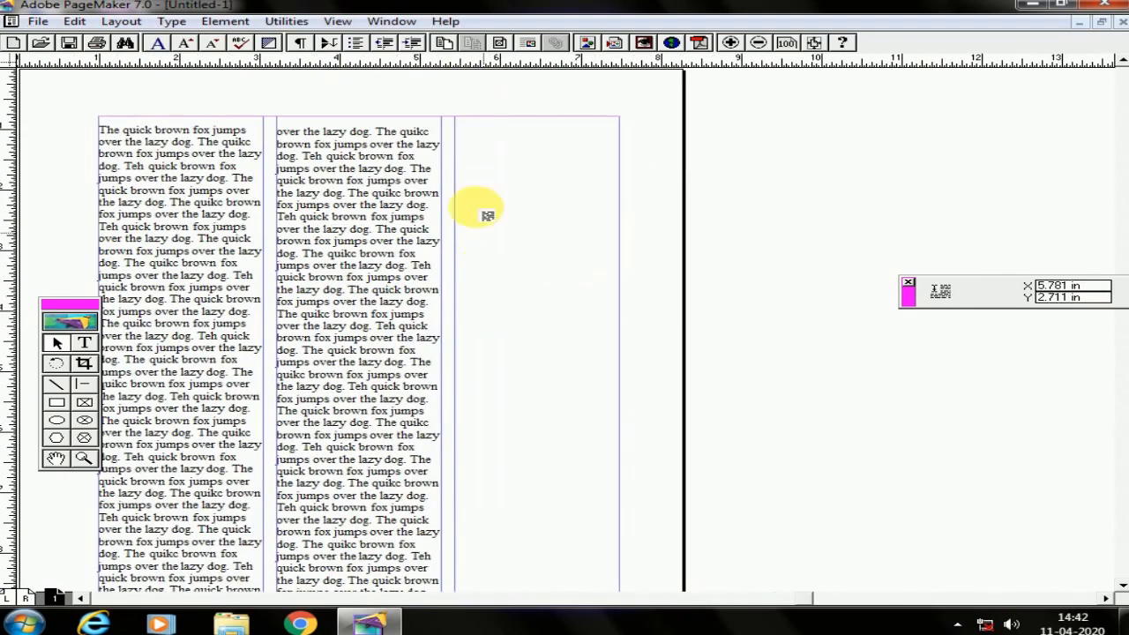
pyautogui.click(457, 133)
pyautogui.scroll(-3, 655, 396)
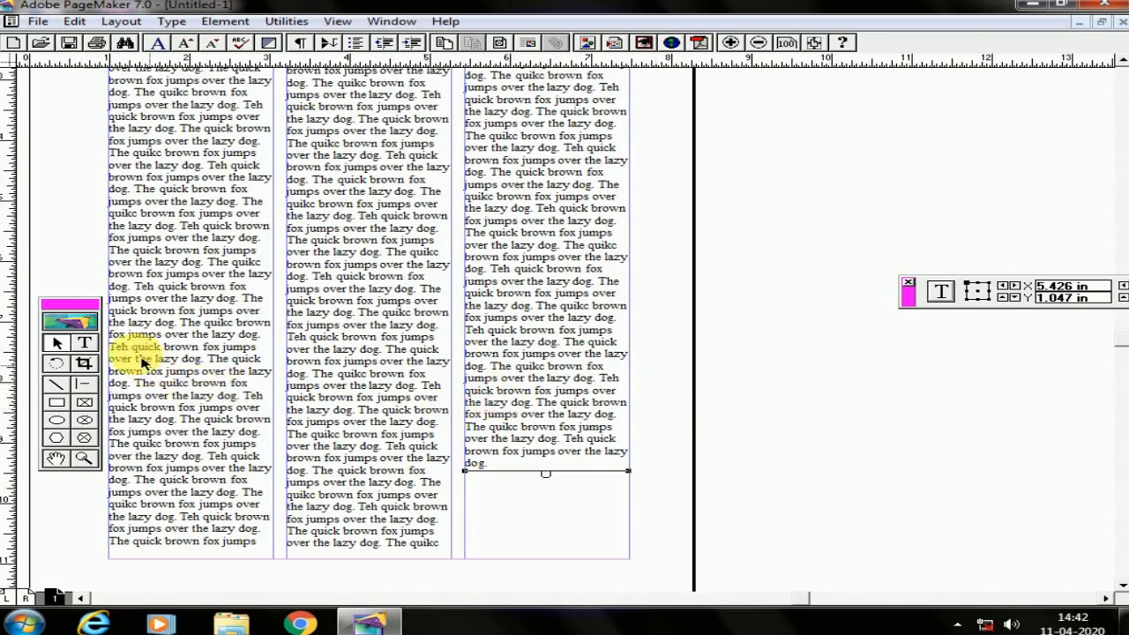
# Select the whole threaded story with the Text tool and justify it
pyautogui.click(84, 342)
pyautogui.click(228, 305)
pyautogui.hotkey('ctrl', 'a')
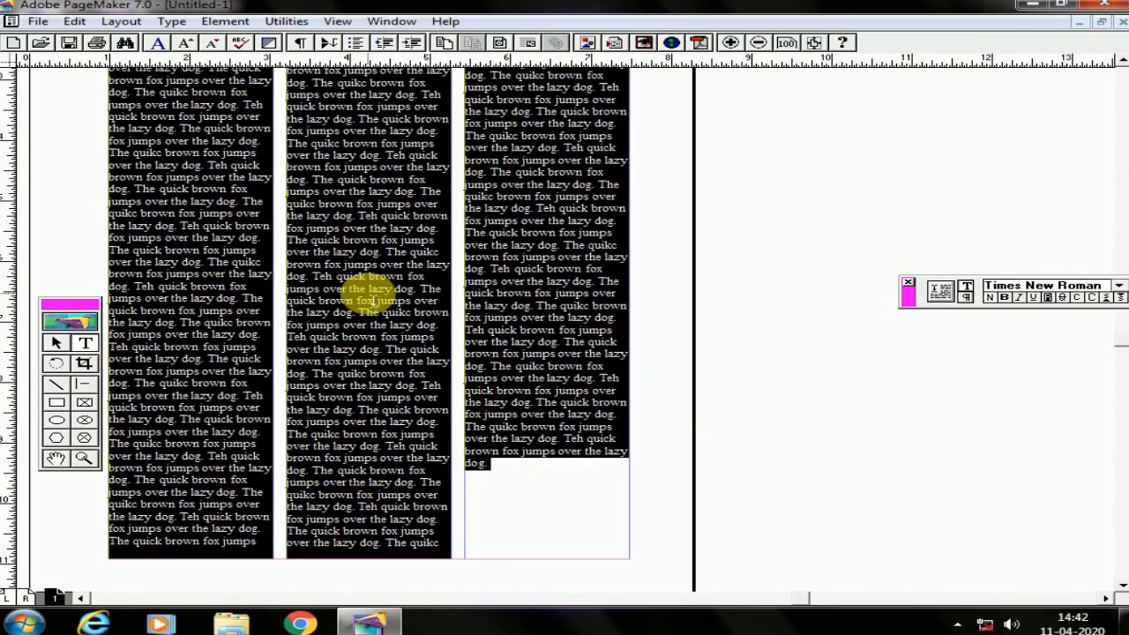
pyautogui.hotkey('ctrl', 'shift', 'j')
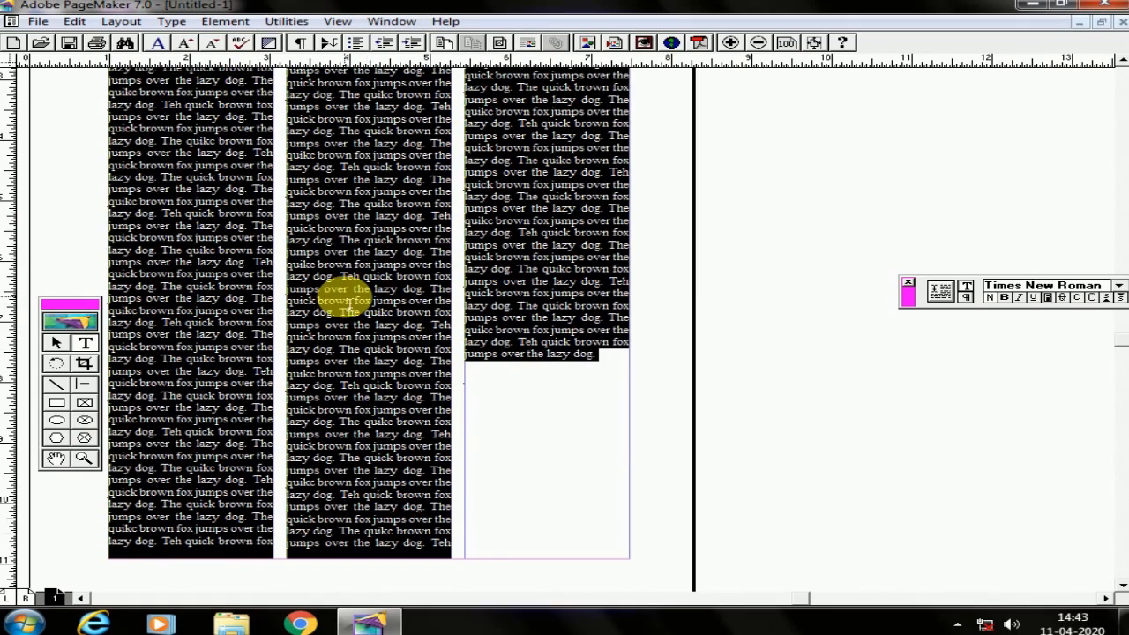
# Left-align the whole story for comparison and restore its justified alignment
pyautogui.hotkey('ctrl', 'shift', 'l')
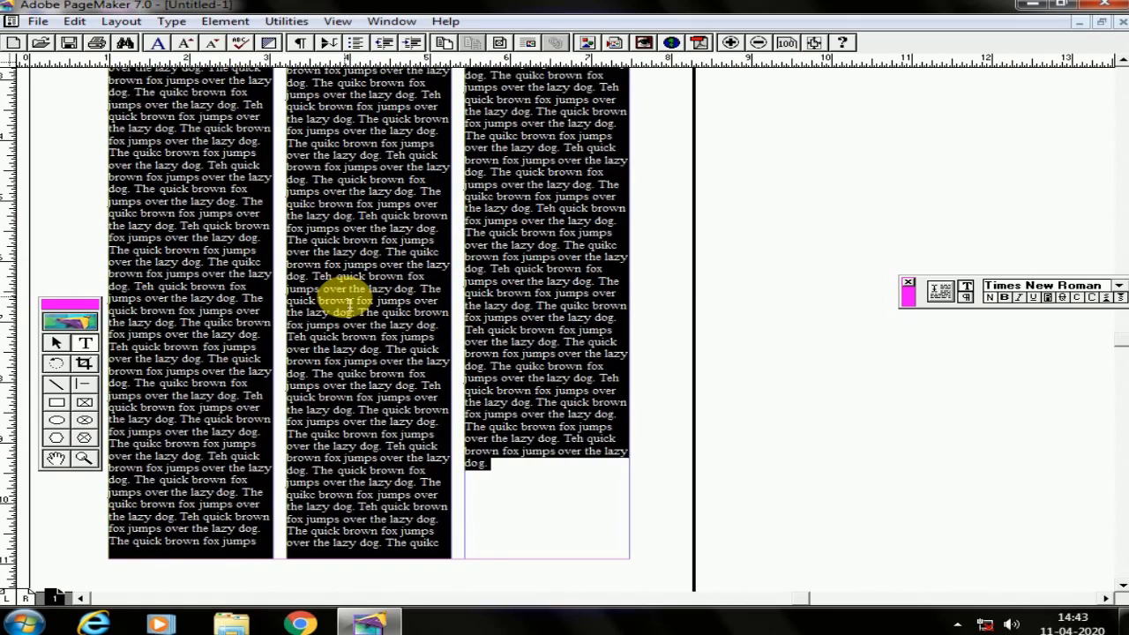
pyautogui.click(348, 304)
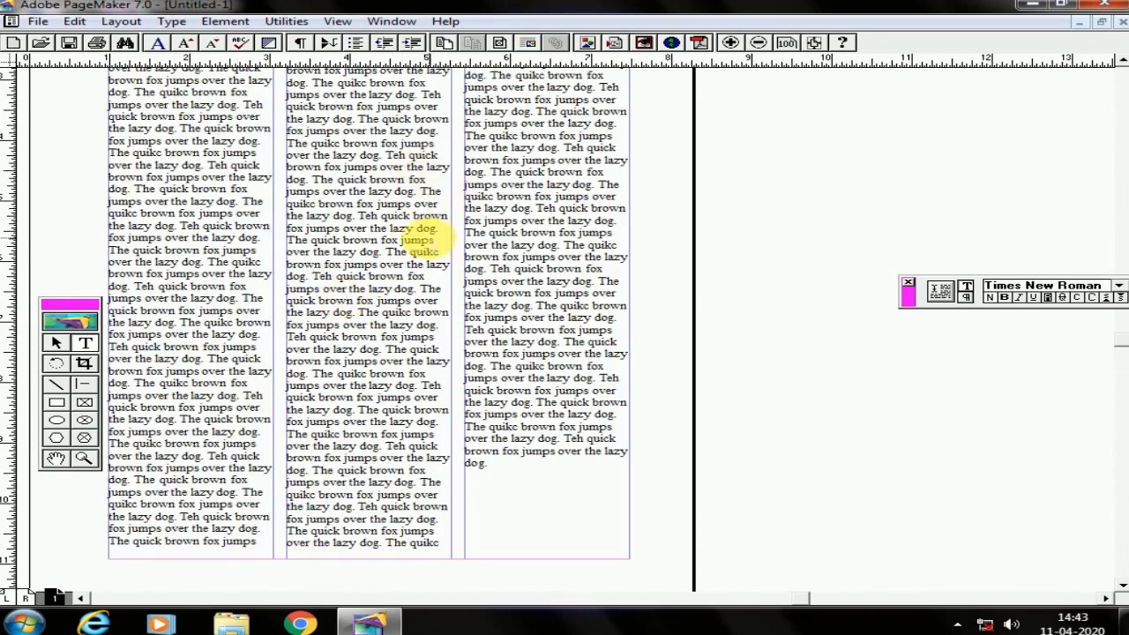
pyautogui.hotkey('ctrl', 'a')
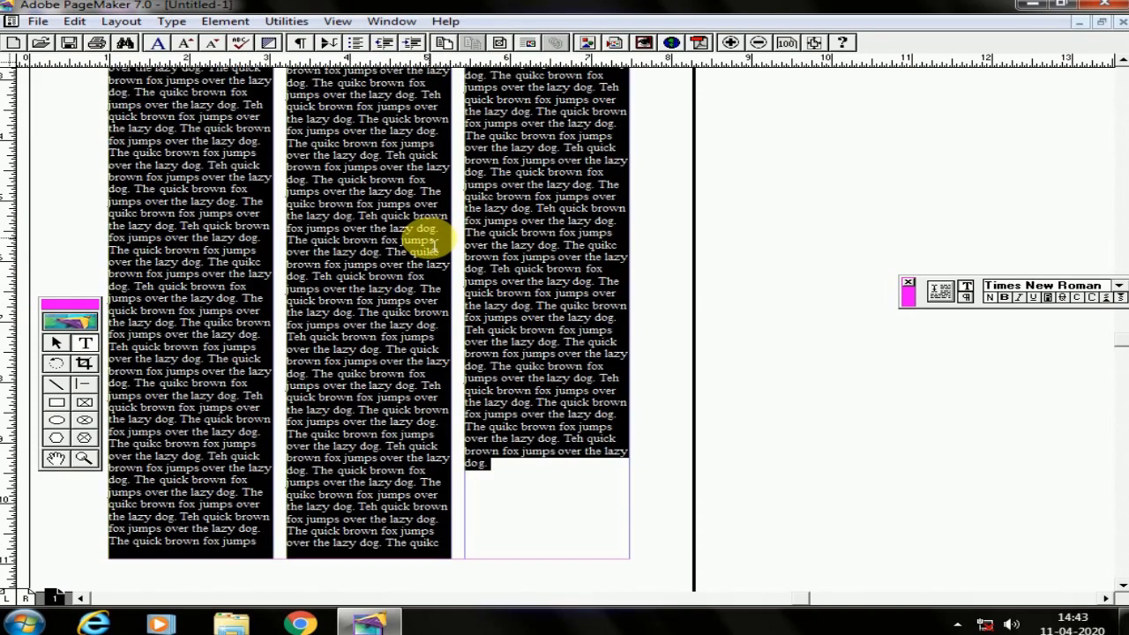
pyautogui.hotkey('ctrl', 'shift', 'j')
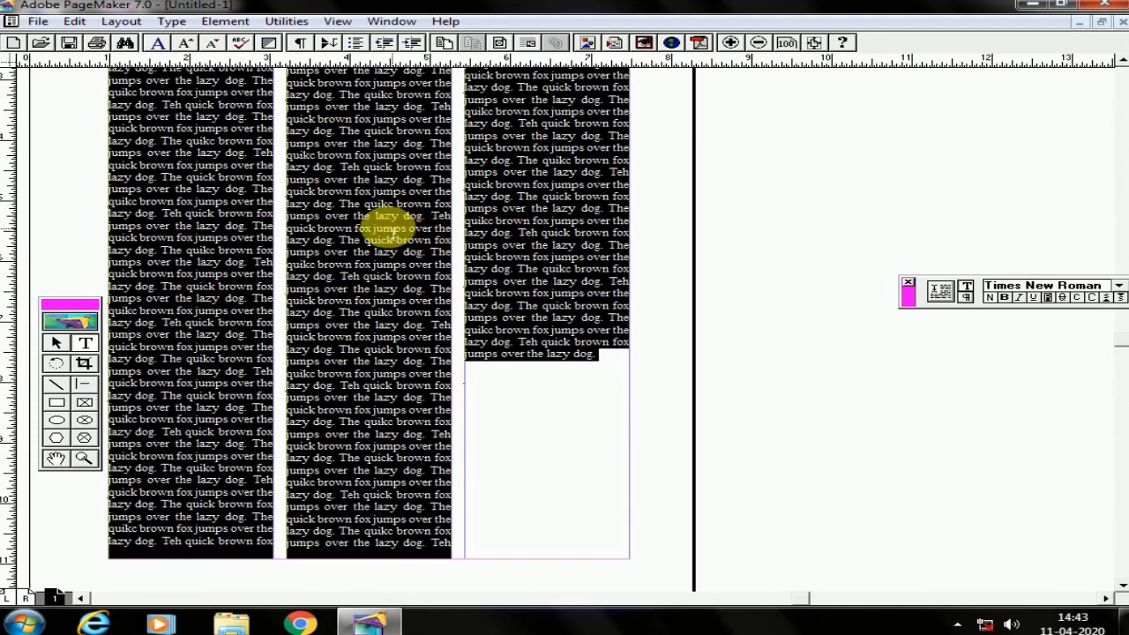
pyautogui.click(543, 256)
# Select the first column's text block and stretch it horizontally to span all three columns up to the opposite page margin
pyautogui.scroll(3, 510, 280)
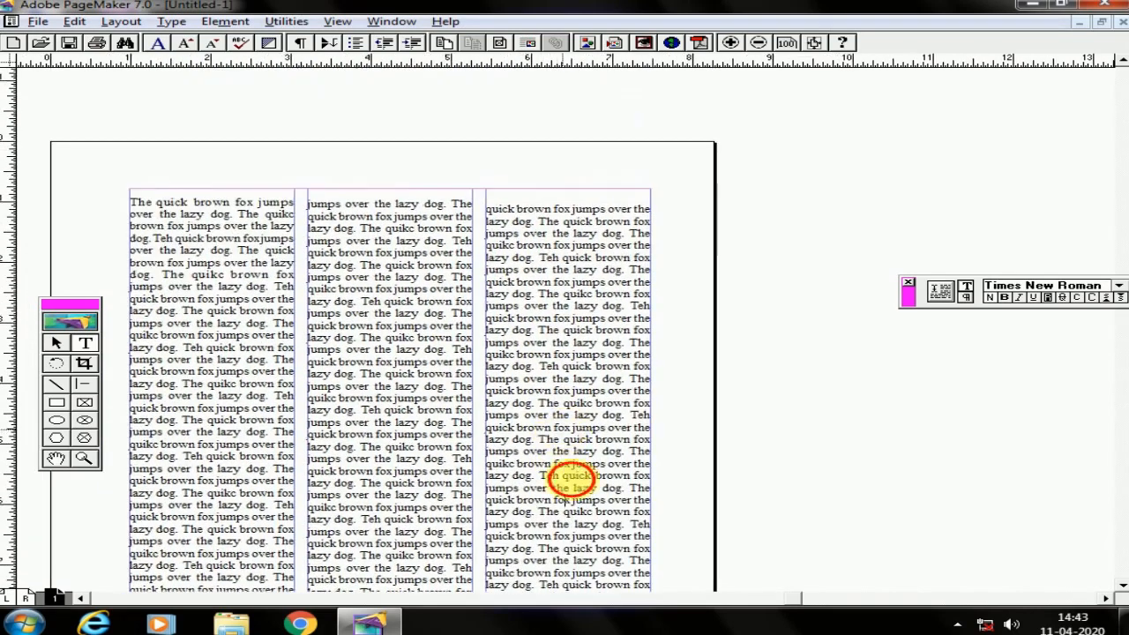
pyautogui.moveTo(573, 473); pyautogui.dragTo(516, 278)
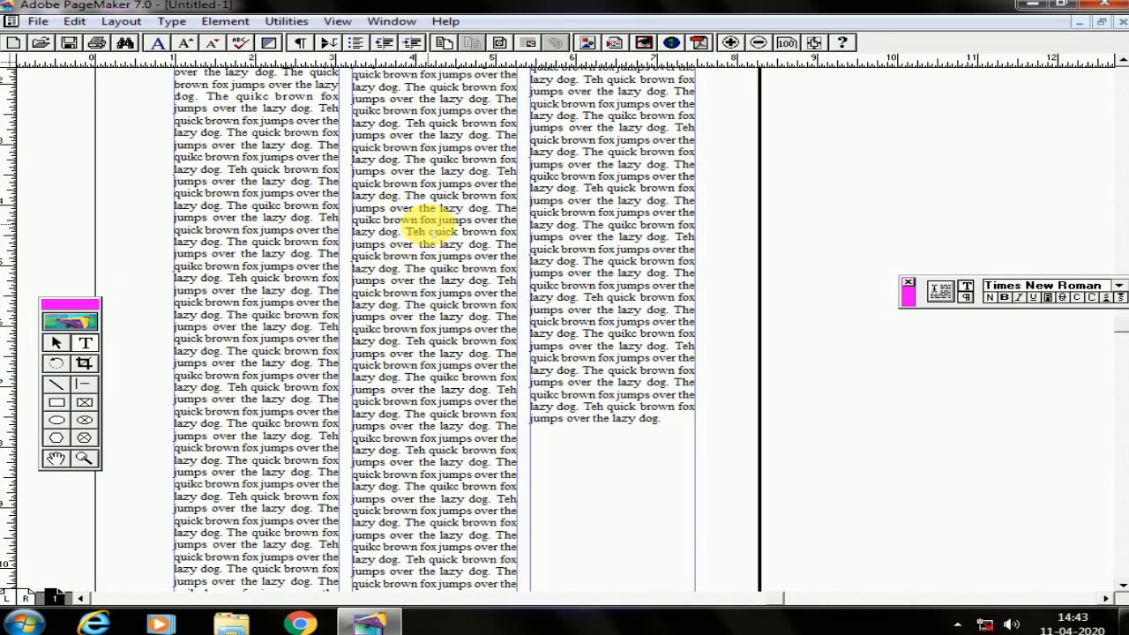
pyautogui.moveTo(479, 202); pyautogui.dragTo(507, 371)
pyautogui.moveTo(454, 432); pyautogui.dragTo(416, 260)
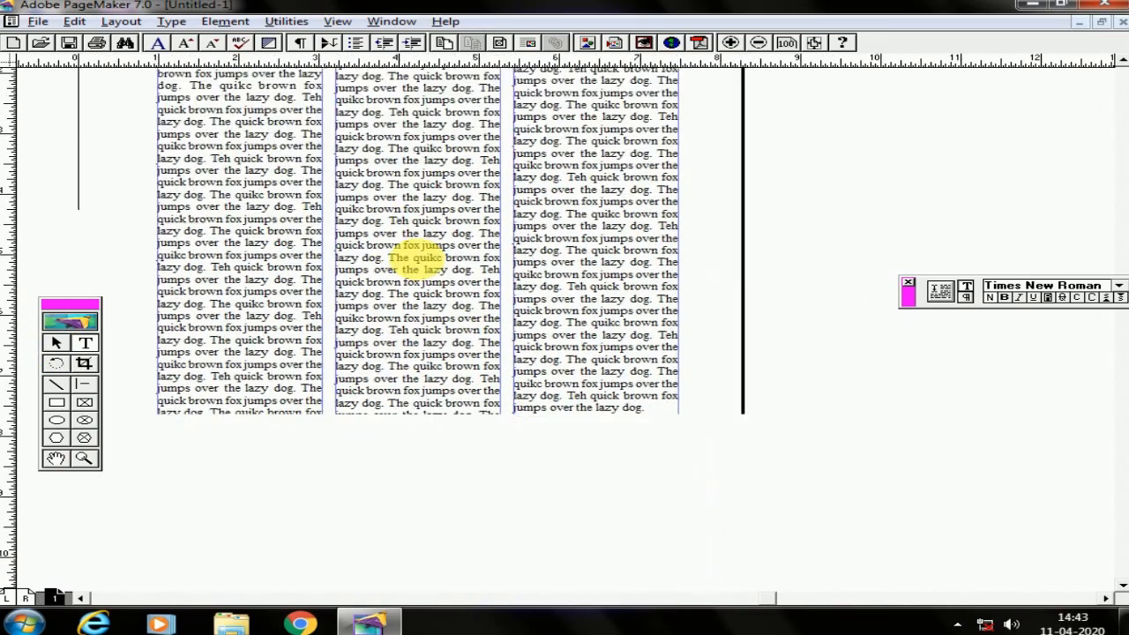
pyautogui.moveTo(411, 361); pyautogui.dragTo(411, 280)
pyautogui.click(57, 345)
pyautogui.click(265, 345)
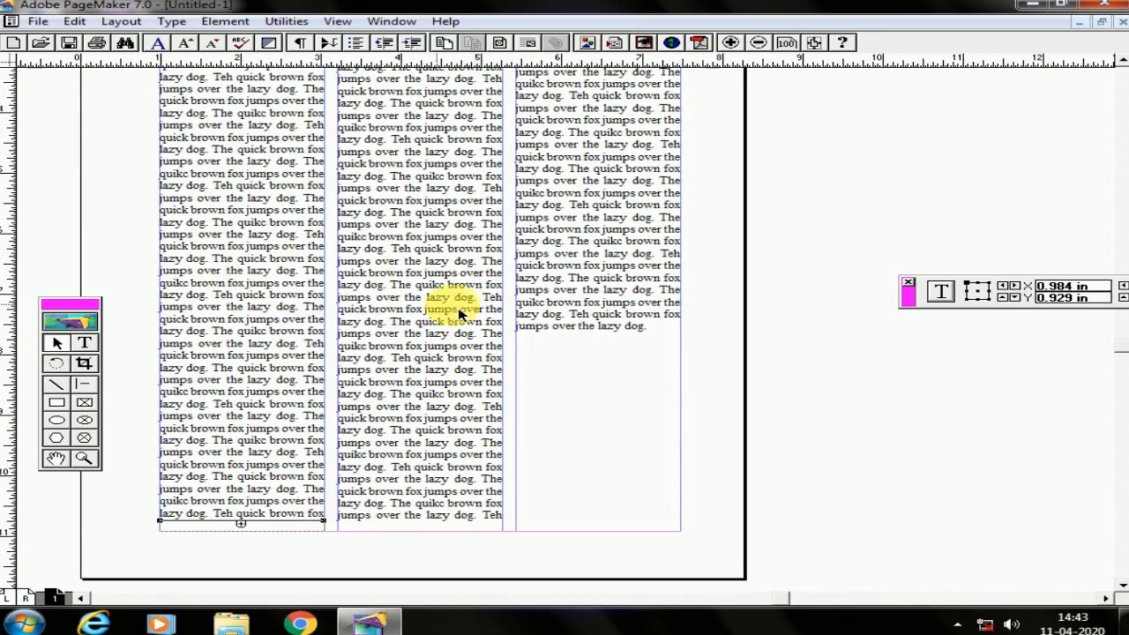
pyautogui.moveTo(441, 253); pyautogui.dragTo(479, 391)
pyautogui.moveTo(307, 170); pyautogui.dragTo(315, 289)
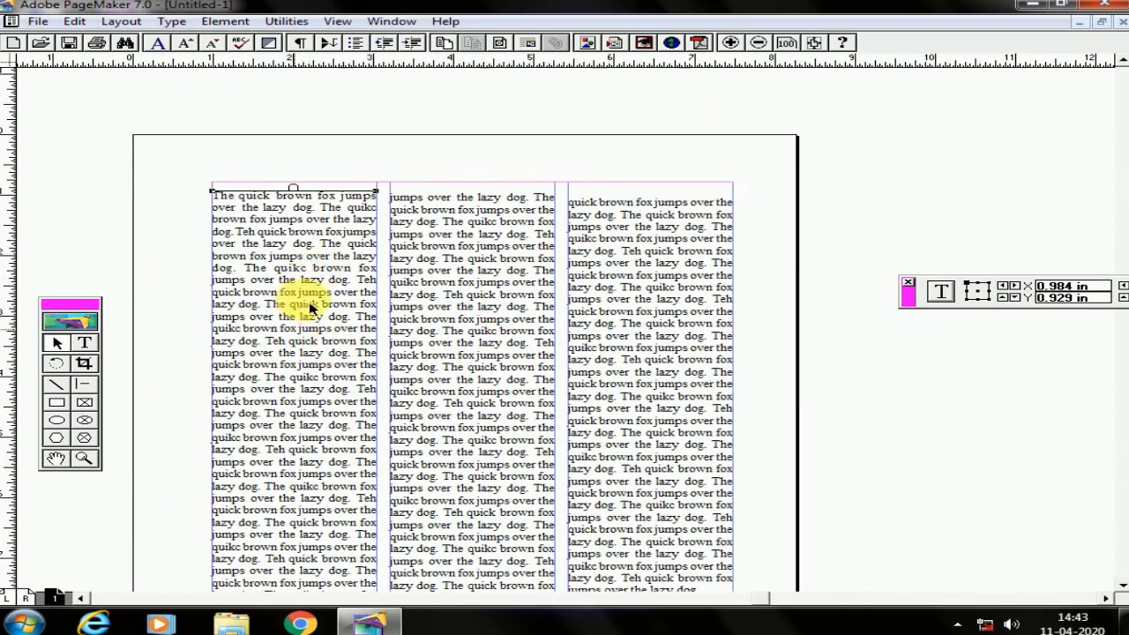
pyautogui.scroll(-10, 465, 324)
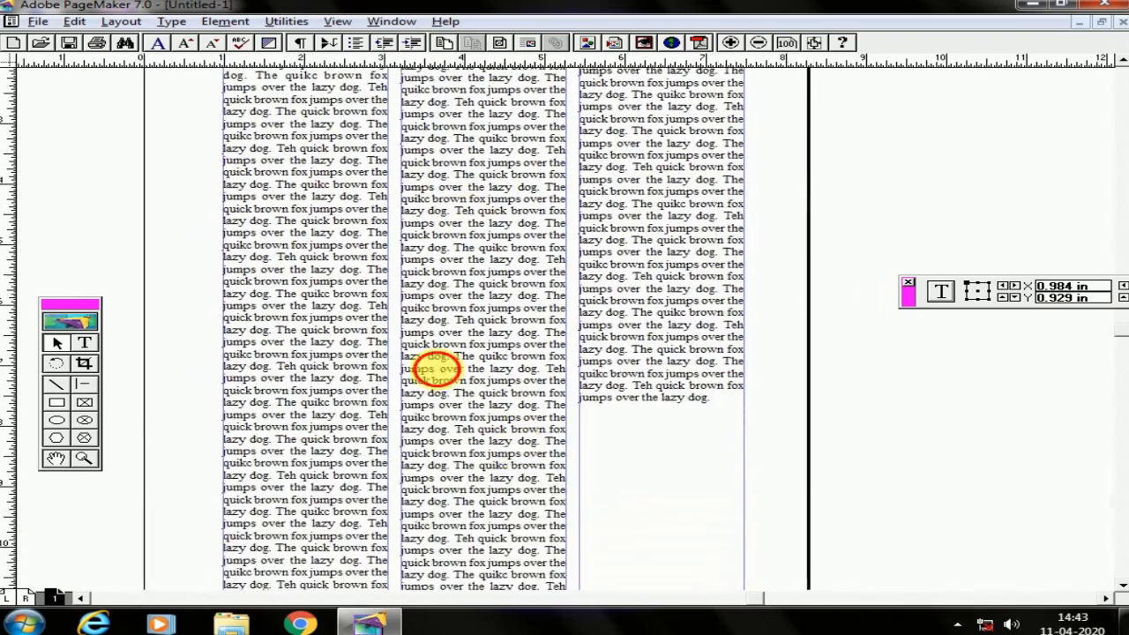
pyautogui.moveTo(311, 388); pyautogui.dragTo(676, 408)
# Raise the bottom edge of the full-width text block so it fills only about the upper third of the page
pyautogui.scroll(5, 671, 370)
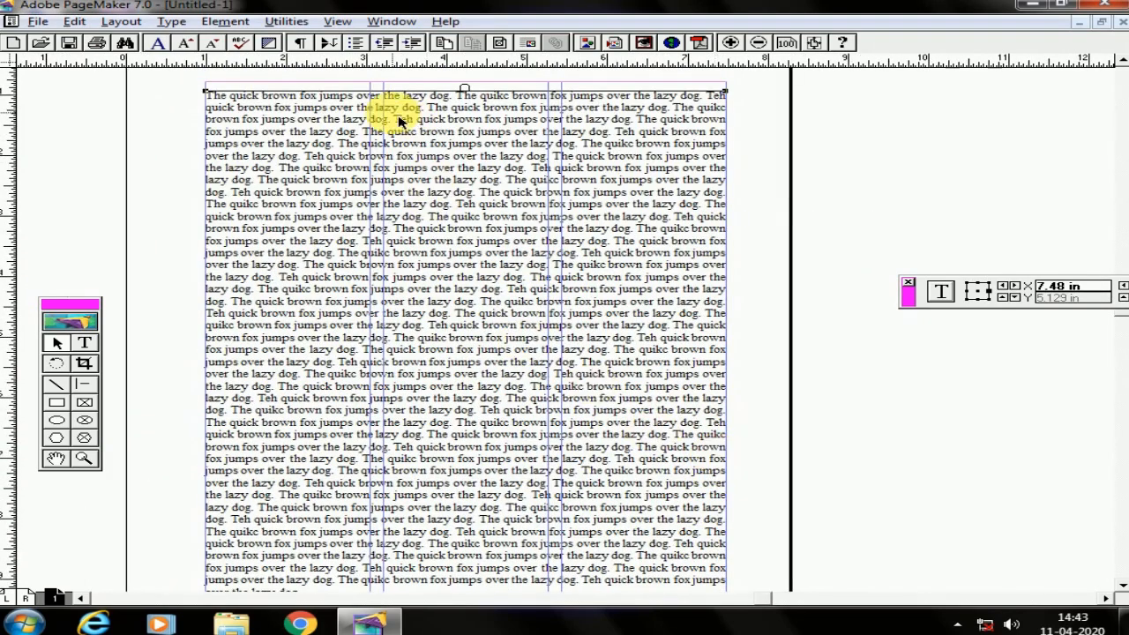
pyautogui.scroll(-3, 705, 220)
pyautogui.scroll(2, 675, 174)
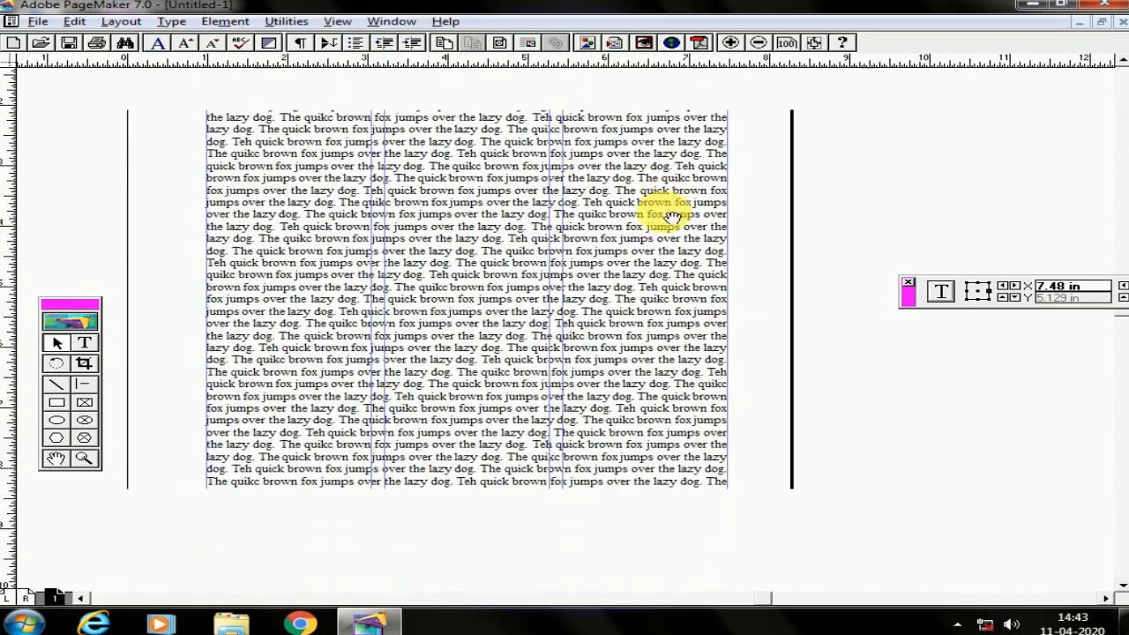
pyautogui.click(500, 417)
pyautogui.scroll(1, 529, 397)
pyautogui.moveTo(457, 559); pyautogui.dragTo(441, 220)
# Insert a paragraph break after the sentence ending in "lazy dog." partway through the full-width block
pyautogui.click(88, 346)
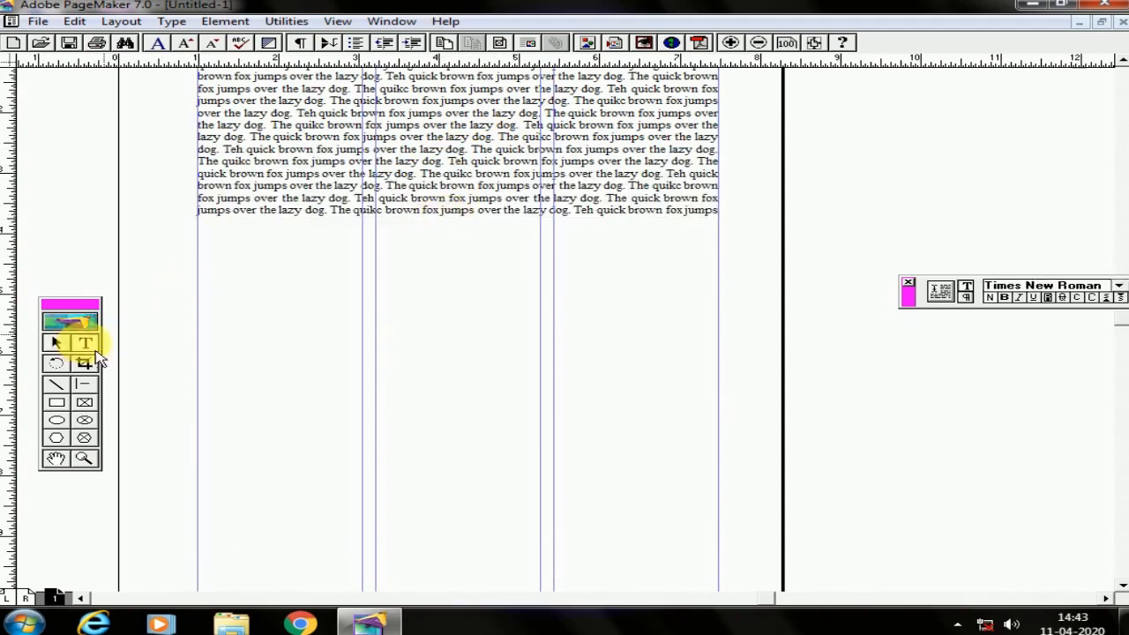
pyautogui.click(501, 139)
pyautogui.press('Return')
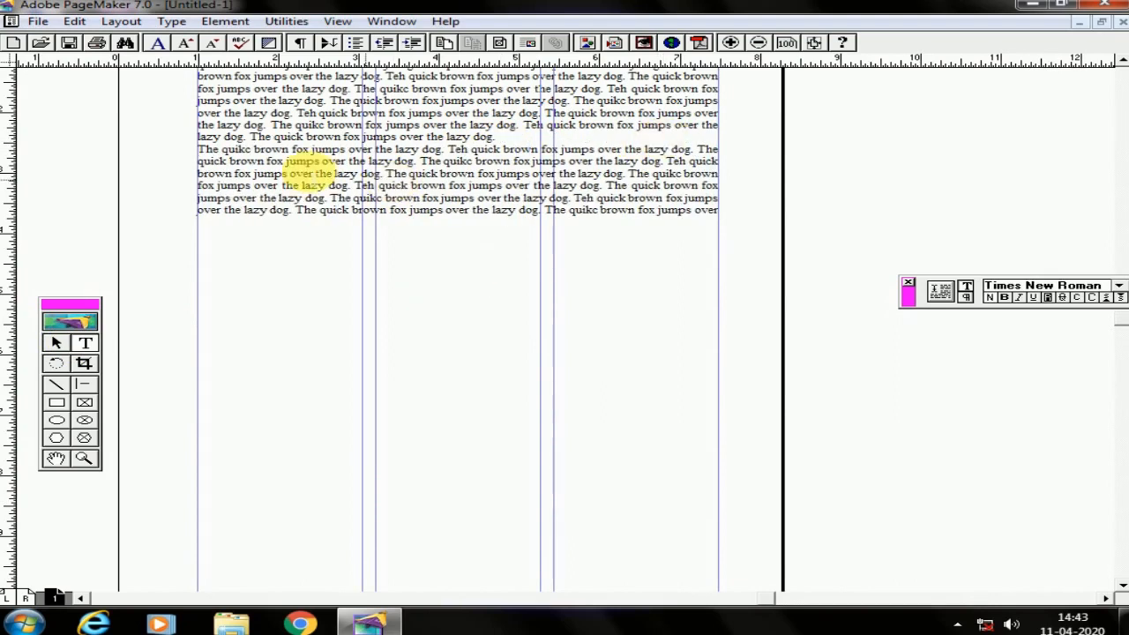
# Shorten the full-width text block so it holds only the first paragraph, ending at the new paragraph break
pyautogui.click(56, 343)
pyautogui.click(445, 191)
pyautogui.moveTo(456, 220); pyautogui.dragTo(456, 145)
pyautogui.scroll(2, 484, 190)
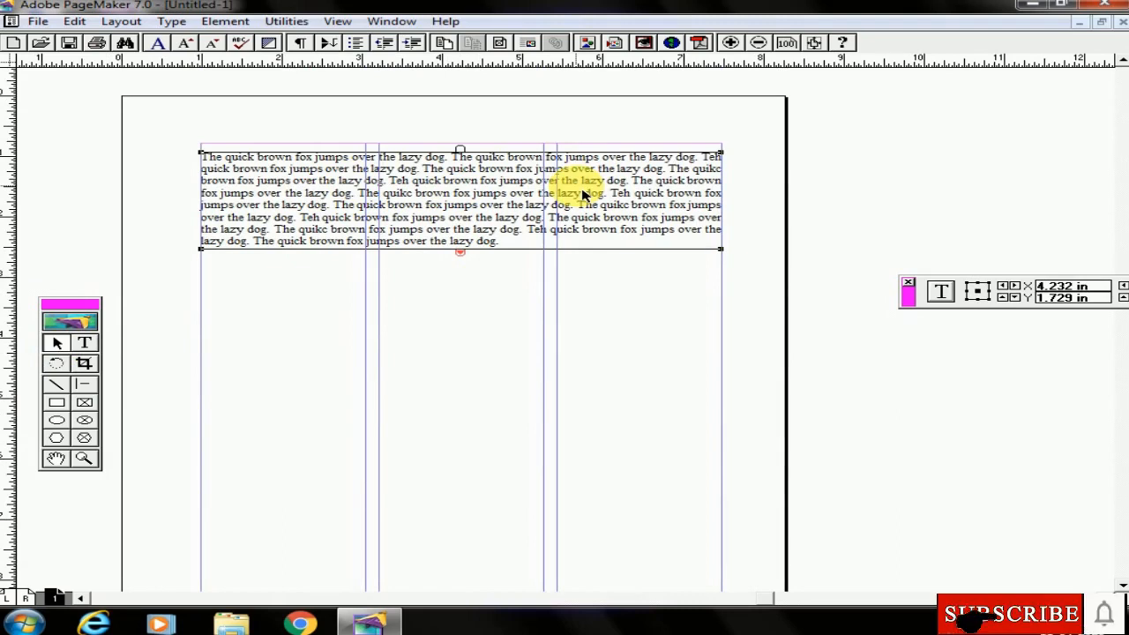
# Flow the overflow text below the full-width paragraph into three linked blocks about 1.6 in tall, one in each column
pyautogui.click(459, 252)
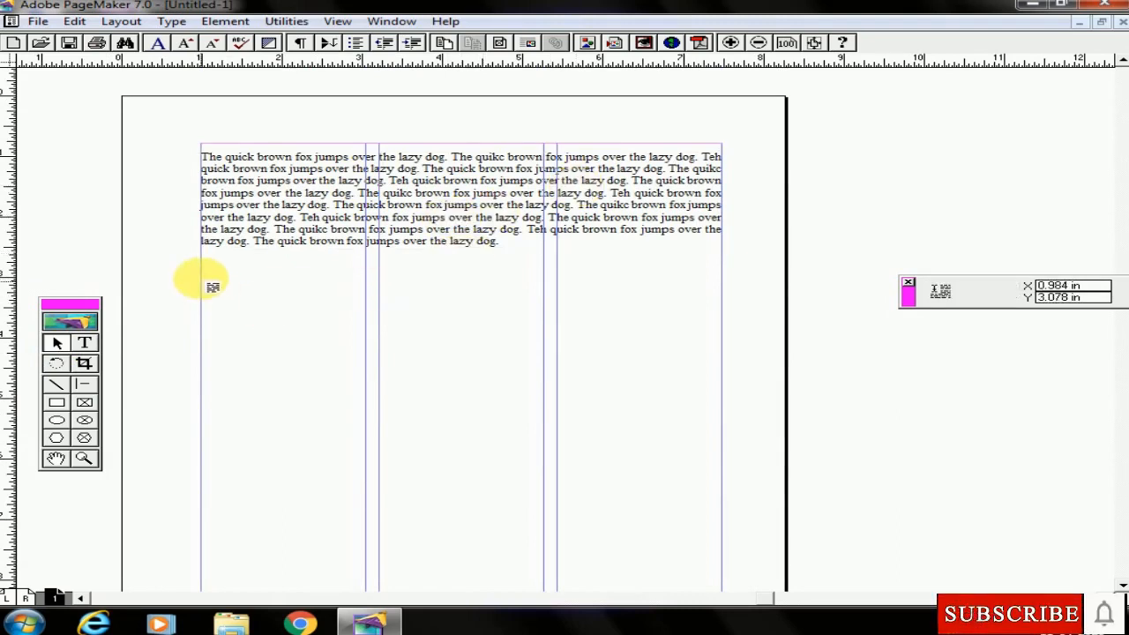
pyautogui.moveTo(213, 280); pyautogui.dragTo(365, 416)
pyautogui.click(281, 417)
pyautogui.moveTo(391, 283); pyautogui.dragTo(555, 423)
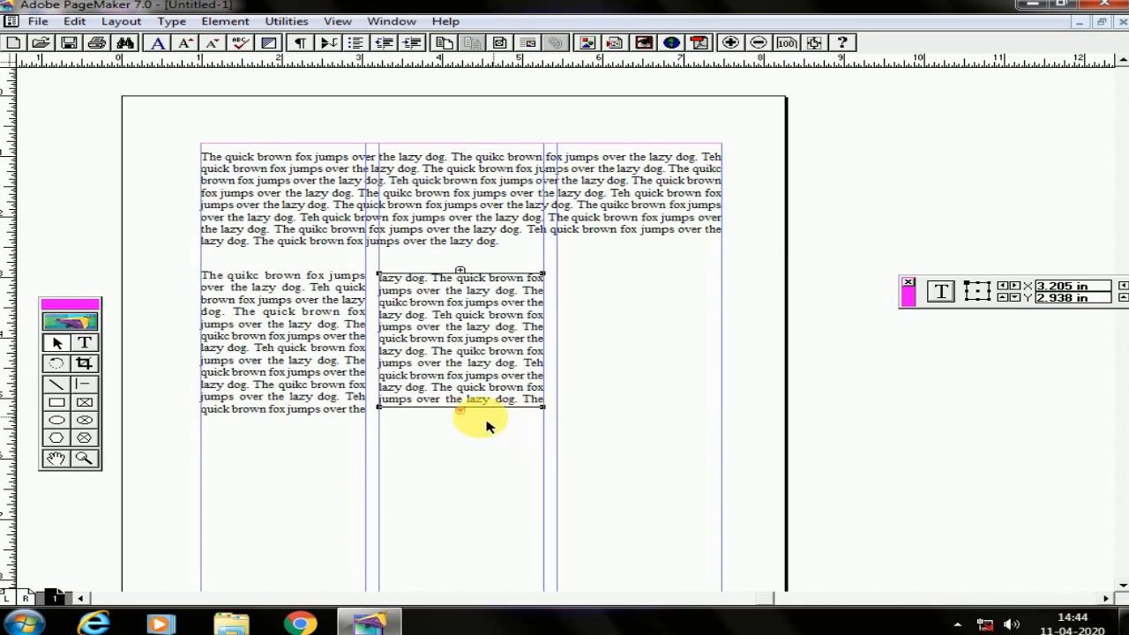
pyautogui.click(459, 410)
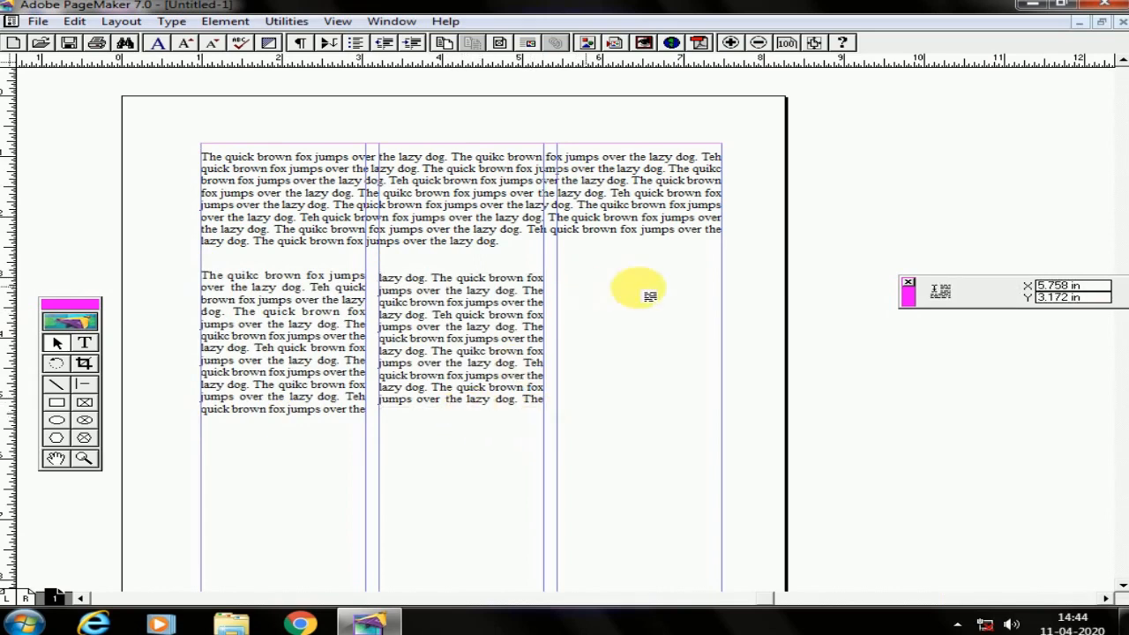
pyautogui.moveTo(569, 282); pyautogui.dragTo(729, 397)
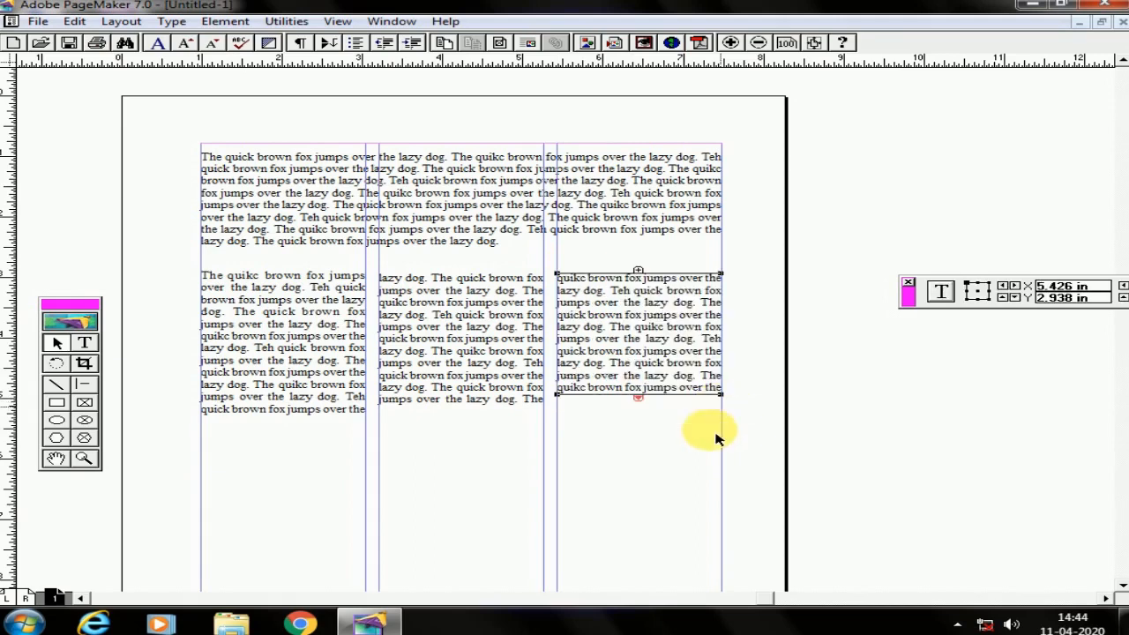
pyautogui.scroll(-5, 680, 380)
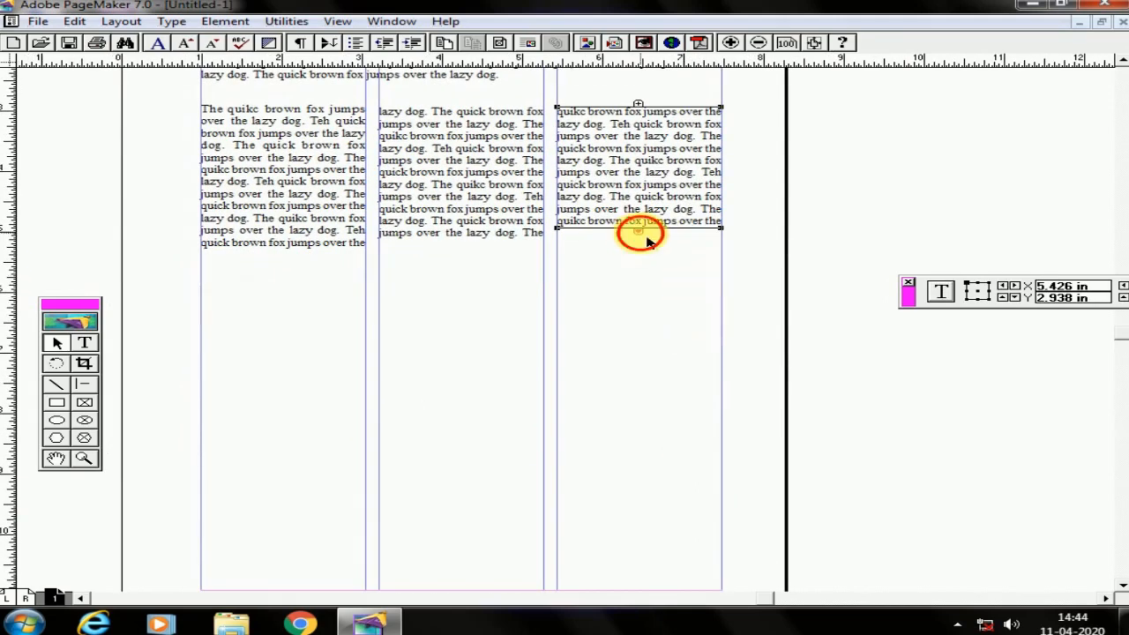
# Flow the overflow text below the three blocks into a two-column-wide block and a third-column block, each about 2.8 in tall
pyautogui.click(642, 232)
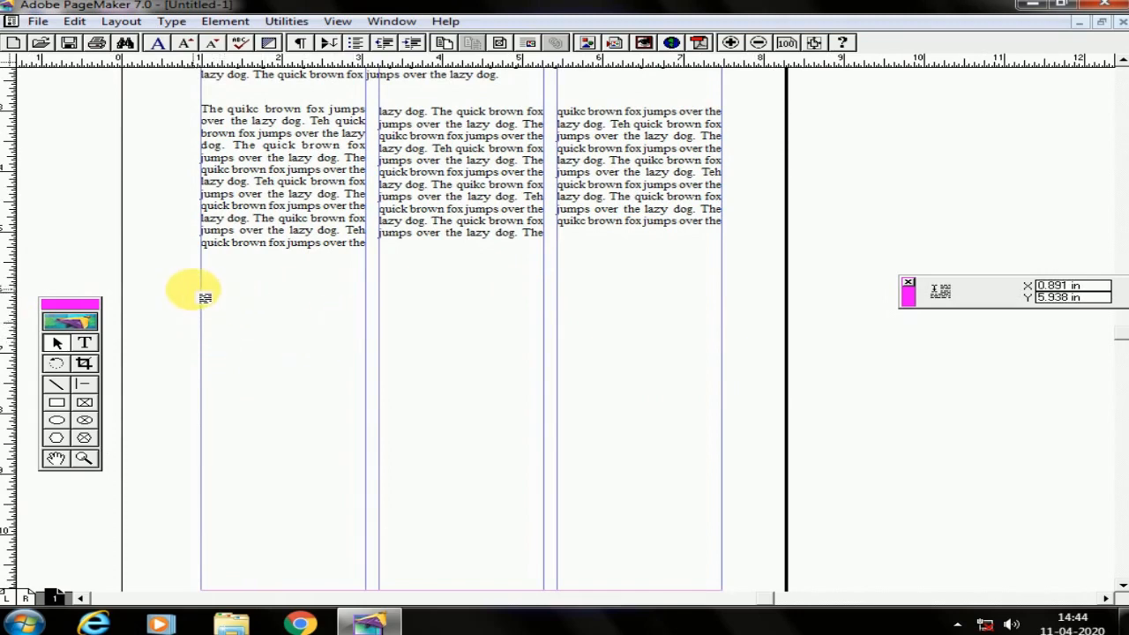
pyautogui.moveTo(212, 290); pyautogui.dragTo(550, 457)
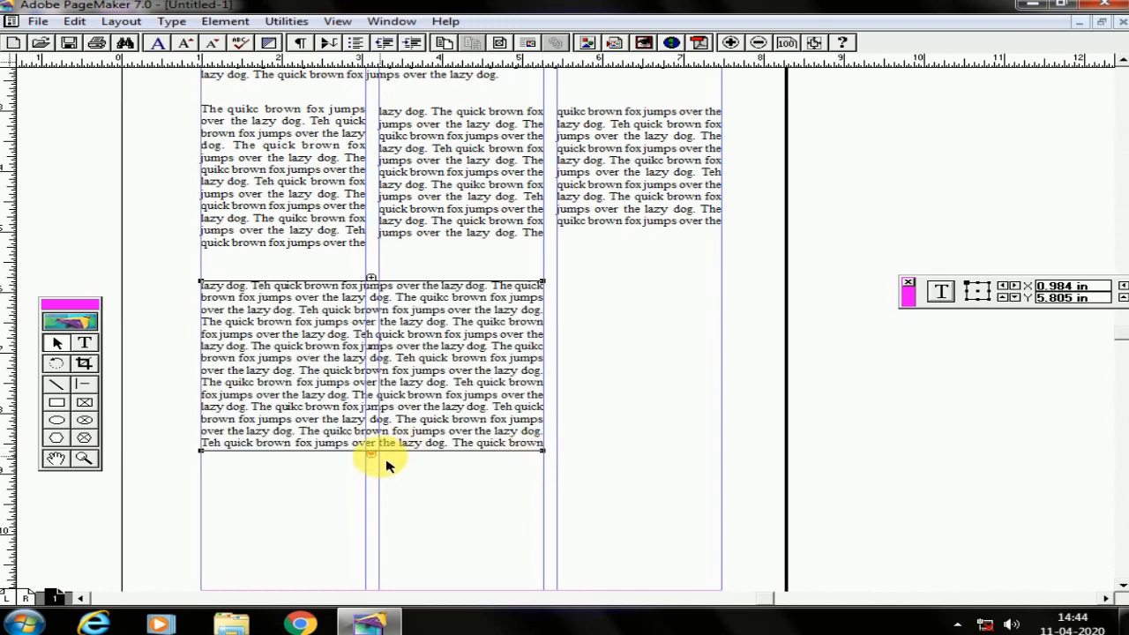
pyautogui.moveTo(569, 290); pyautogui.dragTo(729, 460)
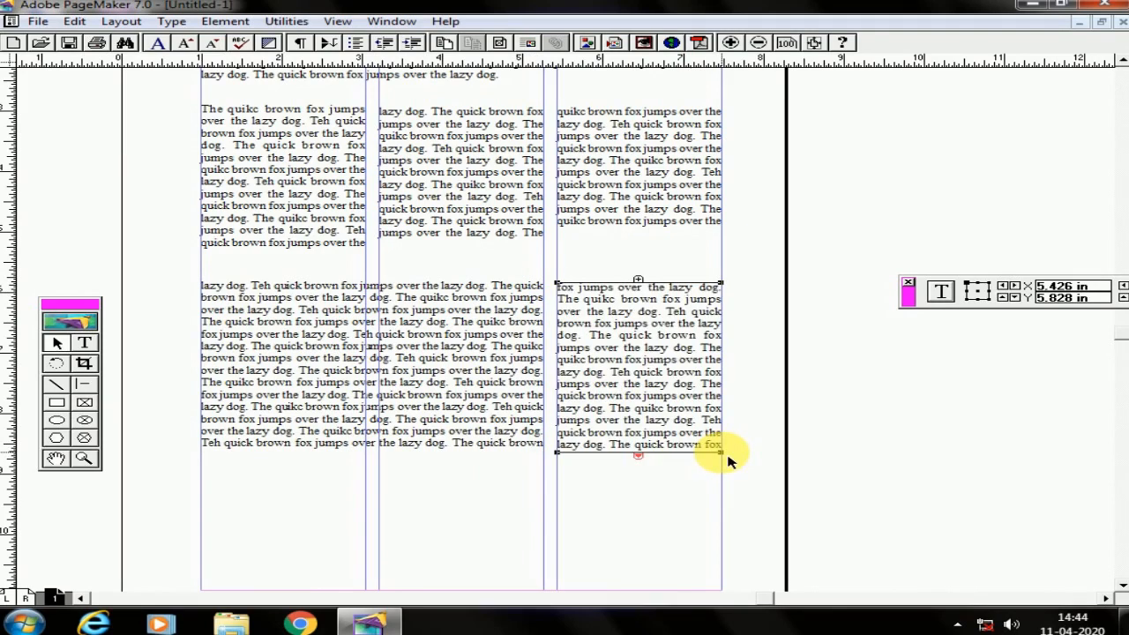
# Flow the remaining text into a first-column block and a block spanning columns two and three at the page bottom, lengthening the first-column block by one line
pyautogui.scroll(-3, 627, 353)
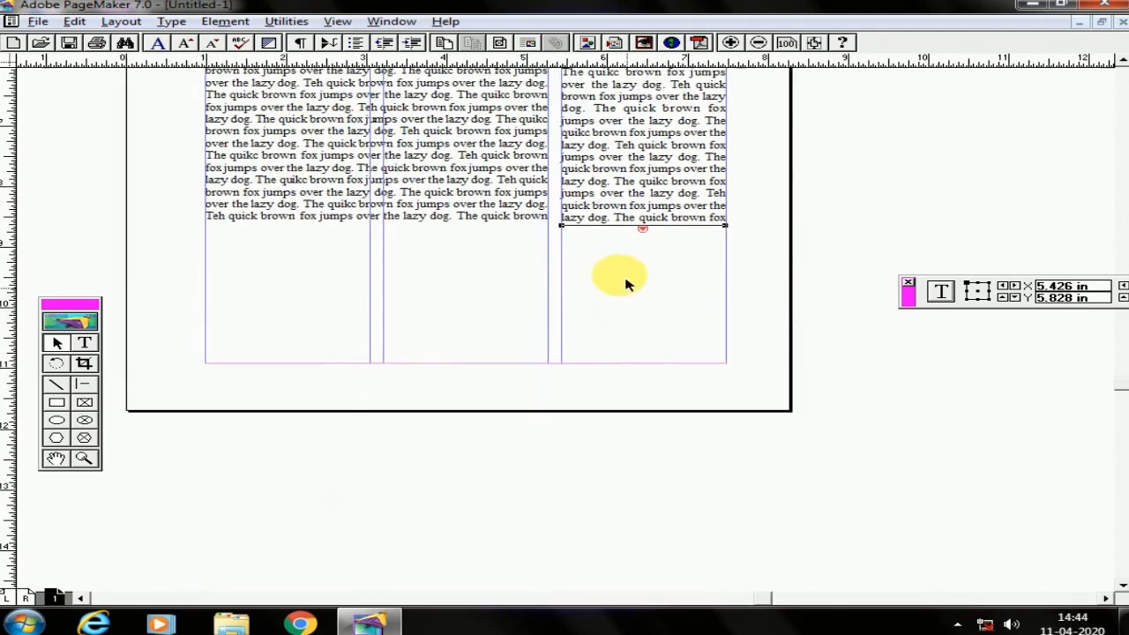
pyautogui.click(643, 229)
pyautogui.moveTo(206, 243); pyautogui.dragTo(371, 351)
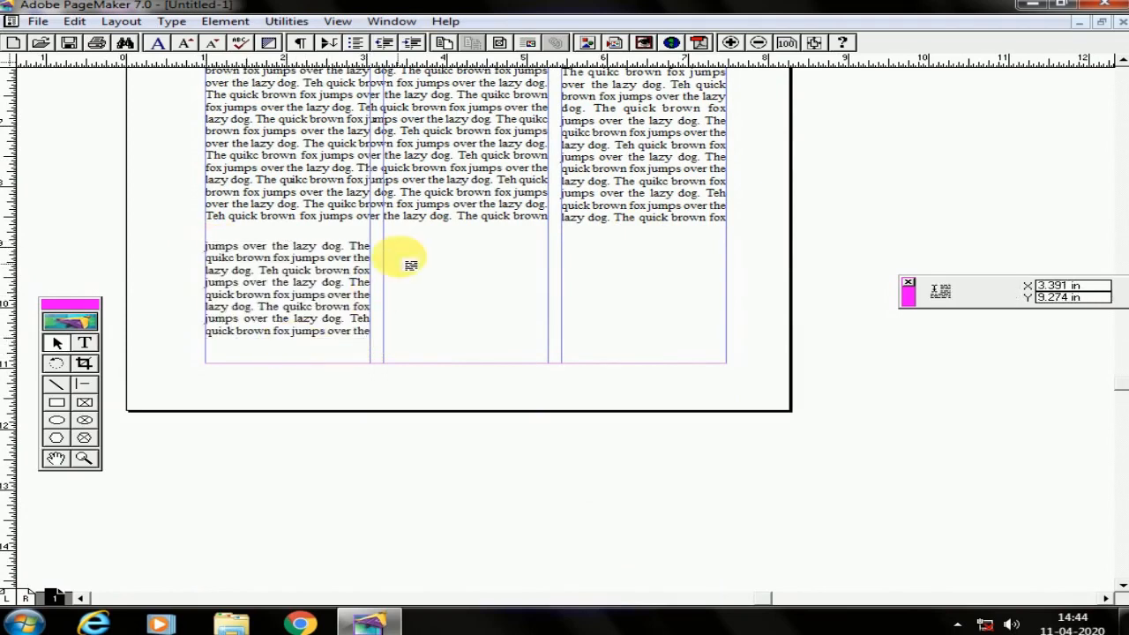
pyautogui.moveTo(381, 245); pyautogui.dragTo(729, 348)
pyautogui.moveTo(554, 334); pyautogui.dragTo(553, 344)
pyautogui.click(291, 331)
pyautogui.moveTo(286, 339); pyautogui.dragTo(286, 353)
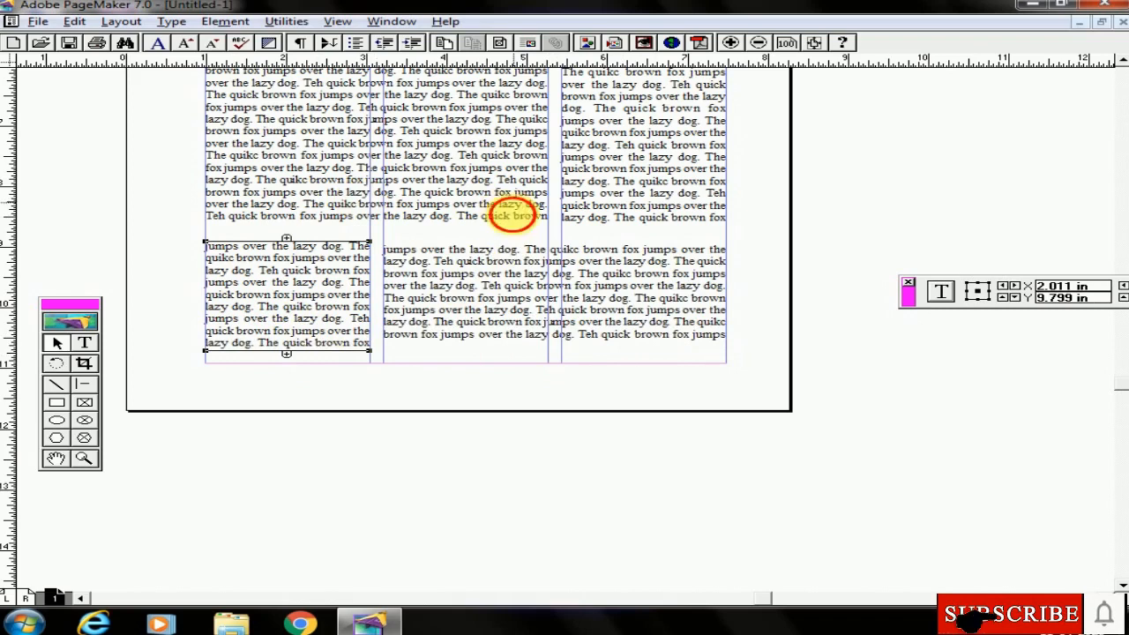
# Extend the full-width opening text block down the page so it takes back the whole story from the linked blocks
pyautogui.scroll(5, 512, 217)
pyautogui.click(467, 151)
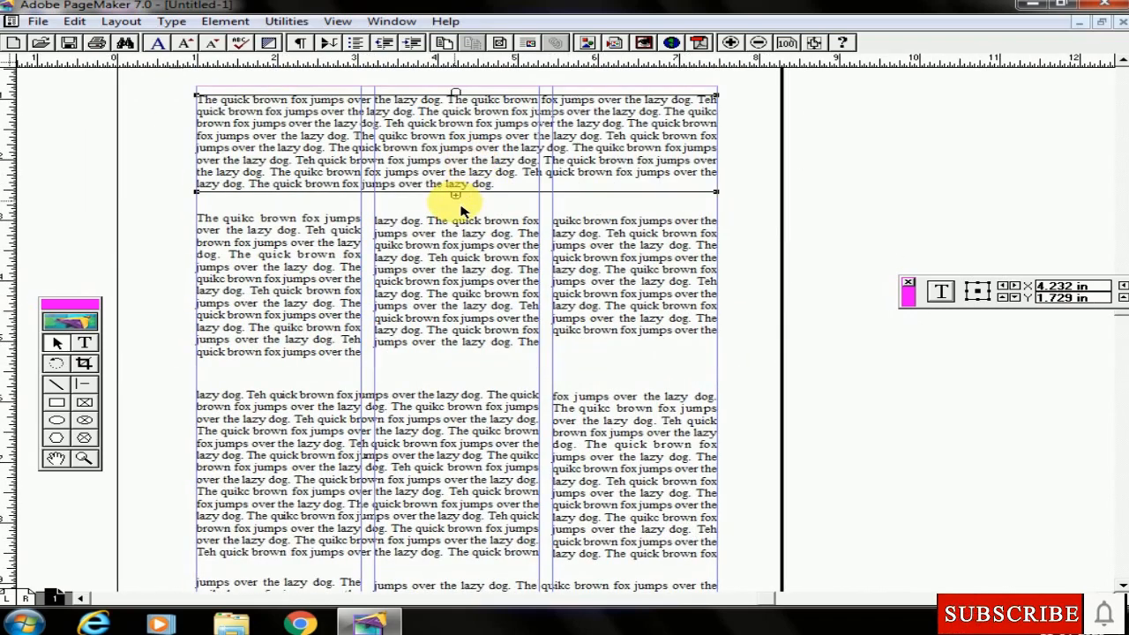
pyautogui.moveTo(456, 192)
pyautogui.mouseDown()
pyautogui.moveTo(456, 204)
pyautogui.moveTo(456, 191)
pyautogui.mouseUp()
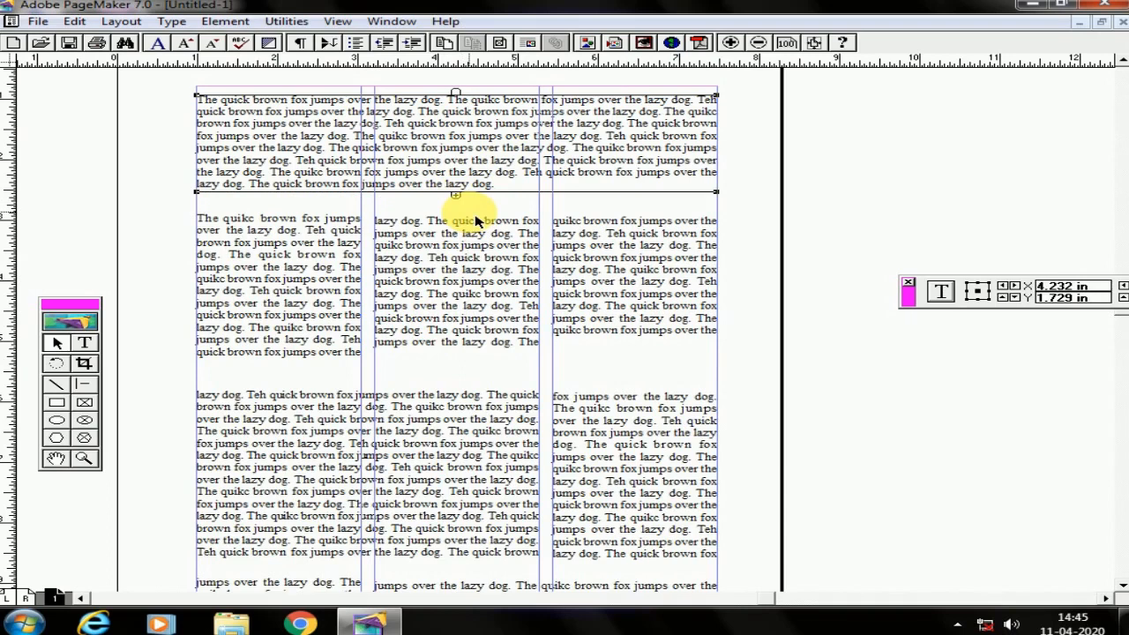
pyautogui.moveTo(450, 478); pyautogui.dragTo(436, 384)
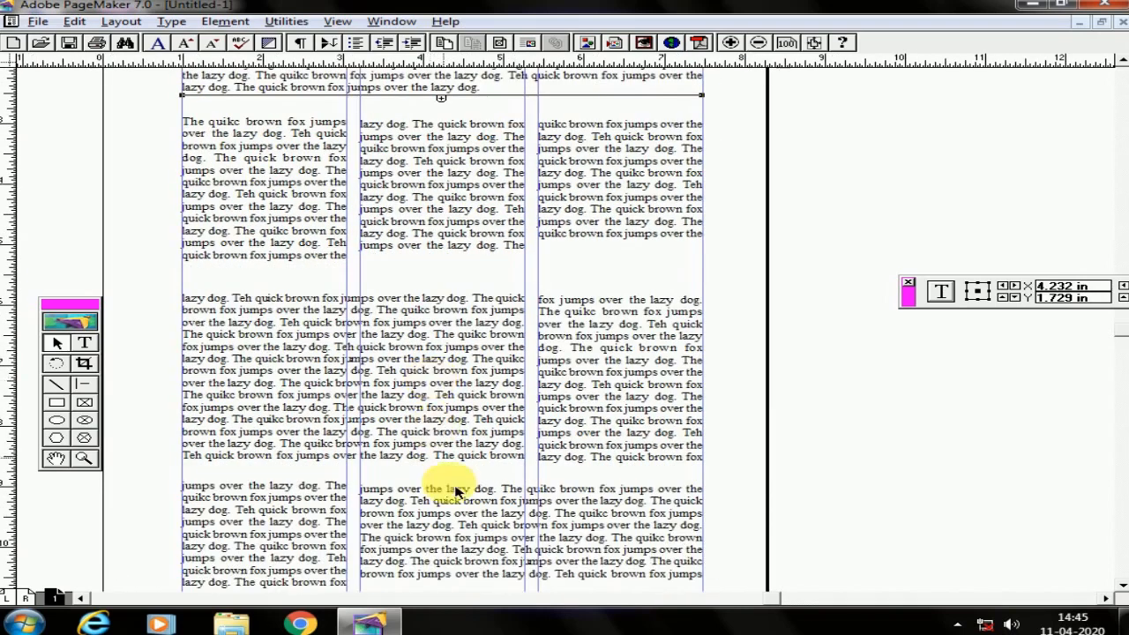
pyautogui.moveTo(479, 337); pyautogui.dragTo(458, 405)
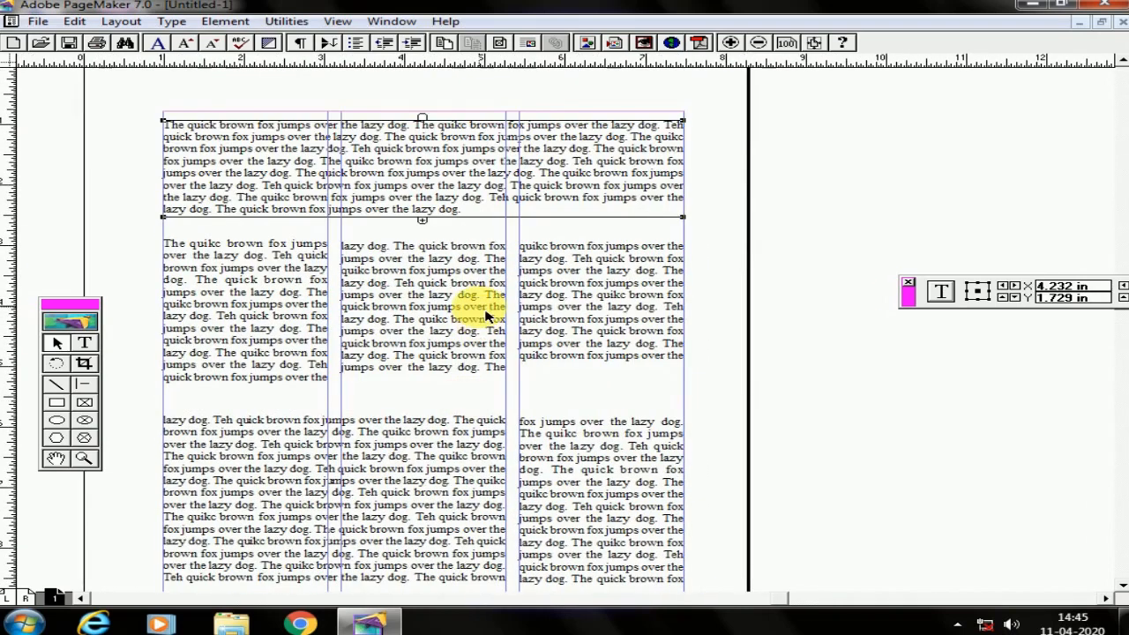
pyautogui.scroll(-1, 373, 353)
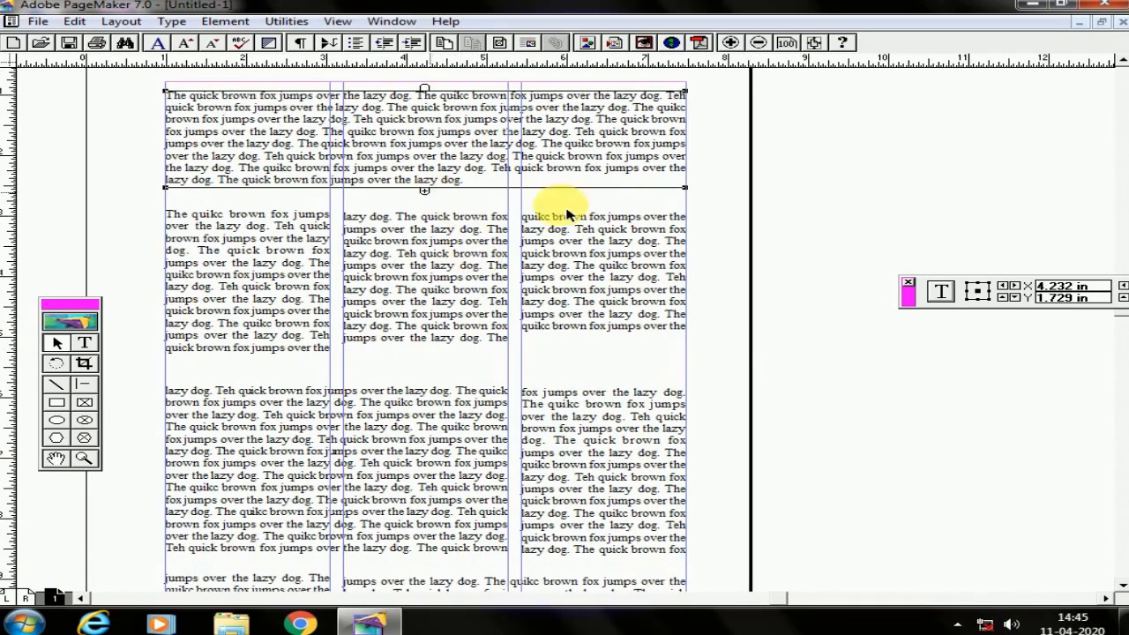
pyautogui.moveTo(684, 187); pyautogui.dragTo(685, 485)
pyautogui.moveTo(680, 277); pyautogui.dragTo(679, 427)
pyautogui.moveTo(669, 333); pyautogui.dragTo(636, 364)
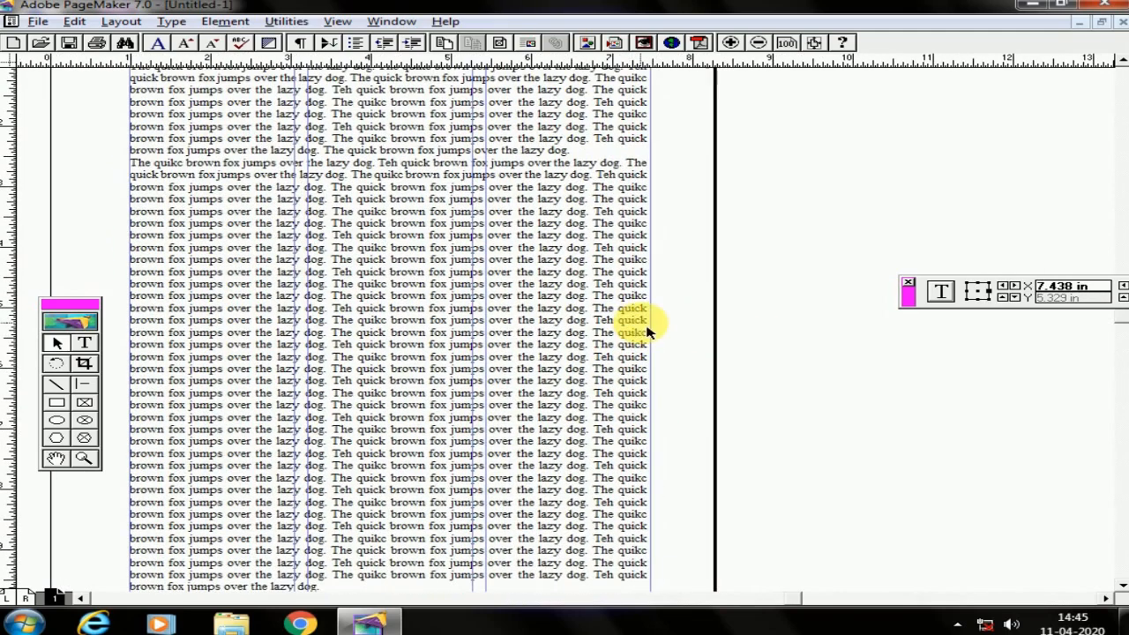
# Cut the second paragraph from the full-width text and paste it as a separate block on the pasteboard beside the page
pyautogui.click(83, 343)
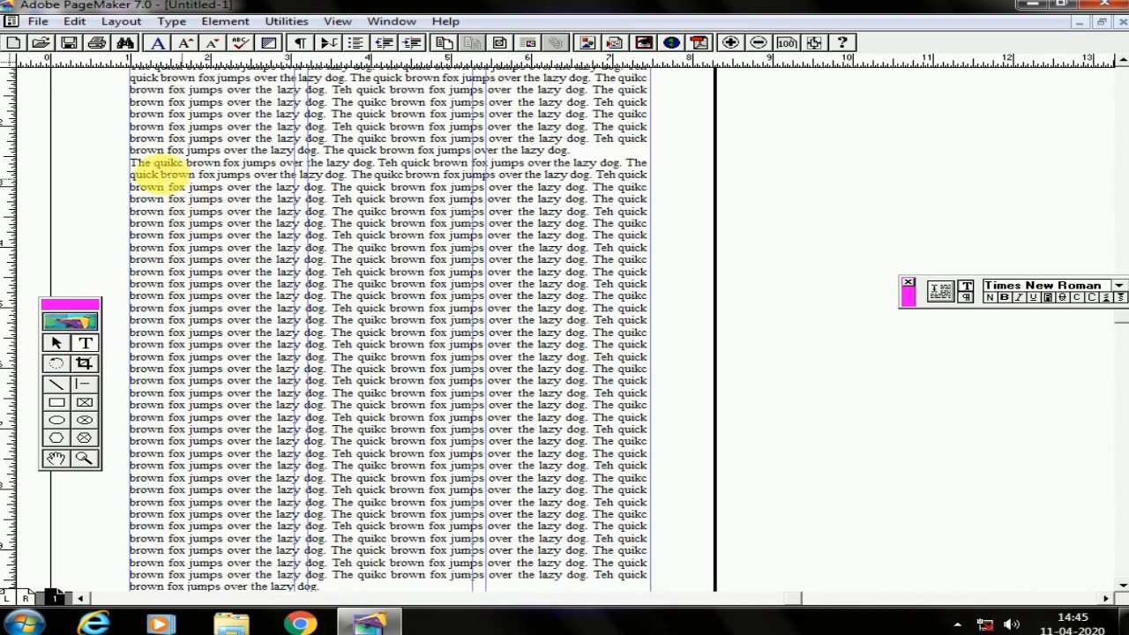
pyautogui.moveTo(131, 162); pyautogui.dragTo(715, 587)
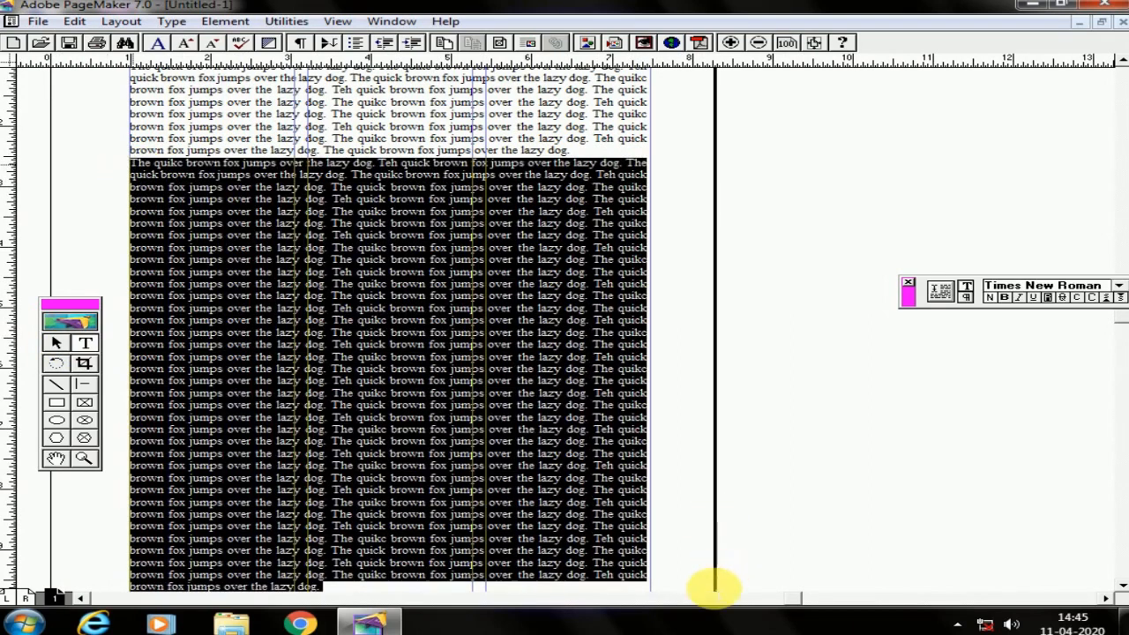
pyautogui.press('Delete')
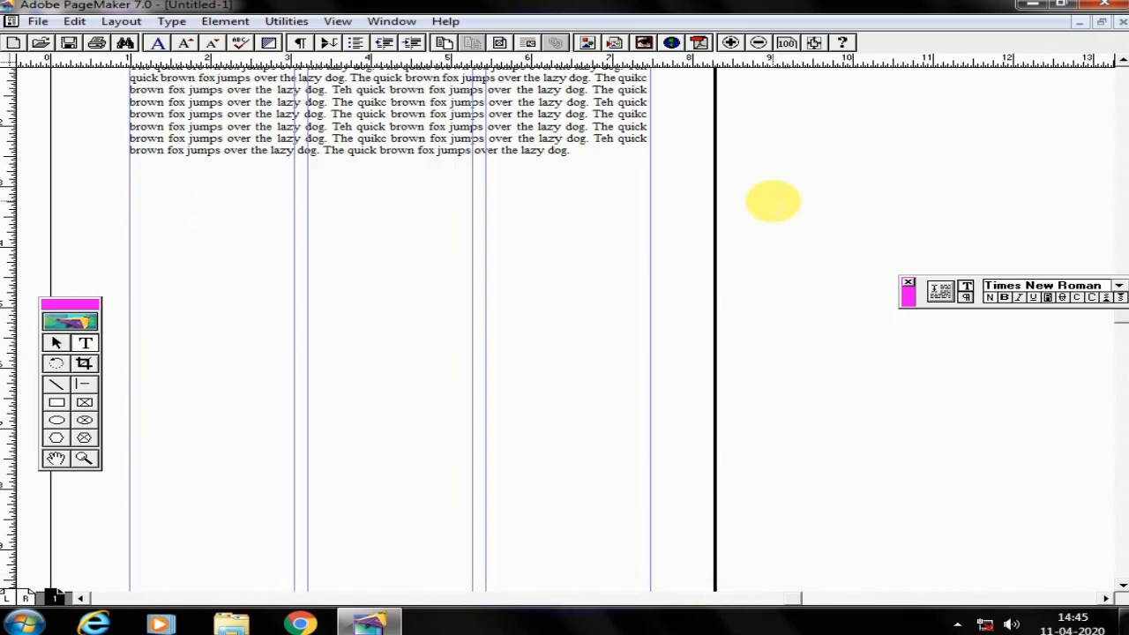
pyautogui.hotkey('ctrl', 'v')
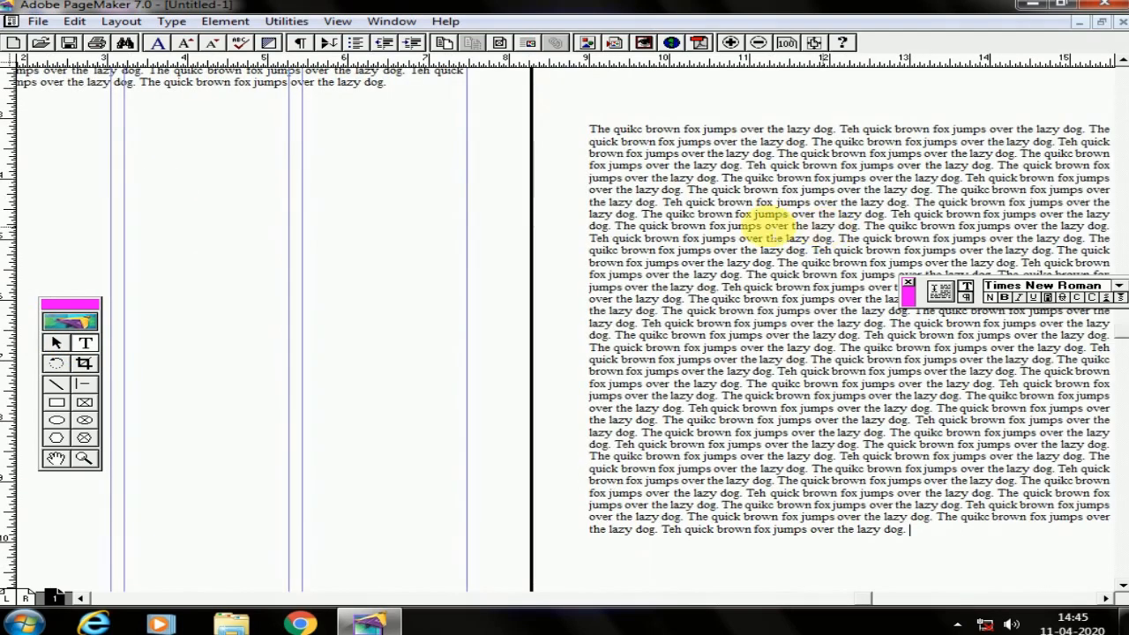
# Move the separate second-paragraph block from the pasteboard onto the page, below the opening paragraph
pyautogui.keyDown('ctrl'); pyautogui.keyDown('alt'); pyautogui.click(401, 372); pyautogui.keyUp('alt'); pyautogui.keyUp('ctrl')
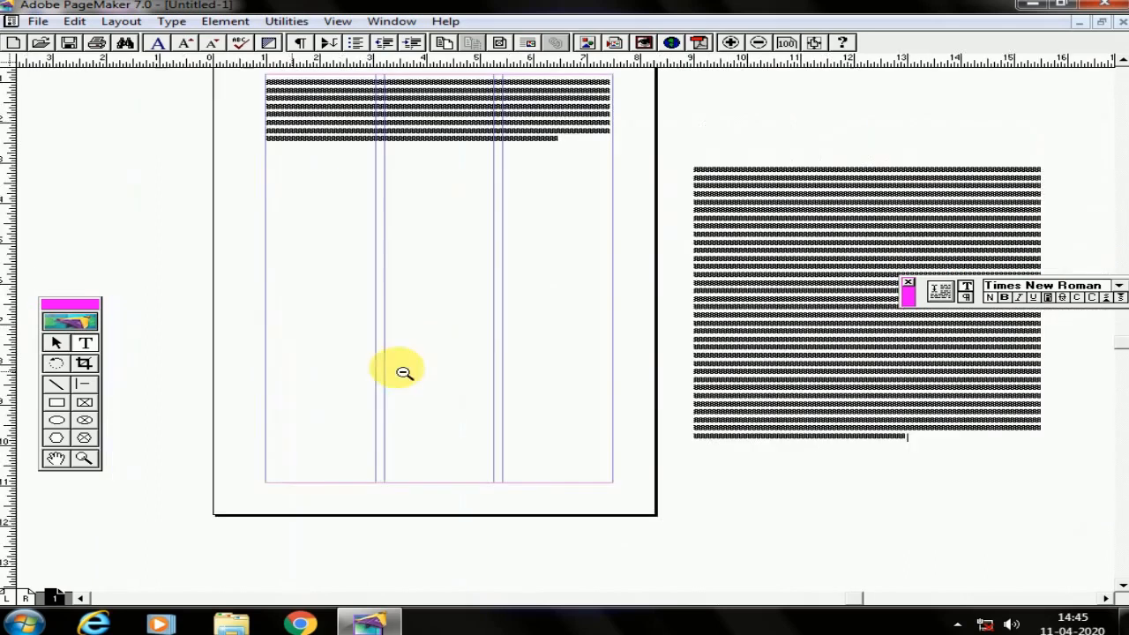
pyautogui.click(55, 343)
pyautogui.click(382, 121)
pyautogui.moveTo(776, 240); pyautogui.dragTo(543, 274)
pyautogui.moveTo(636, 306); pyautogui.dragTo(495, 313)
# Narrow the opening paragraph's text block to the width of the first column
pyautogui.click(557, 121)
pyautogui.click(520, 304)
pyautogui.click(539, 115)
pyautogui.moveTo(611, 147); pyautogui.dragTo(376, 152)
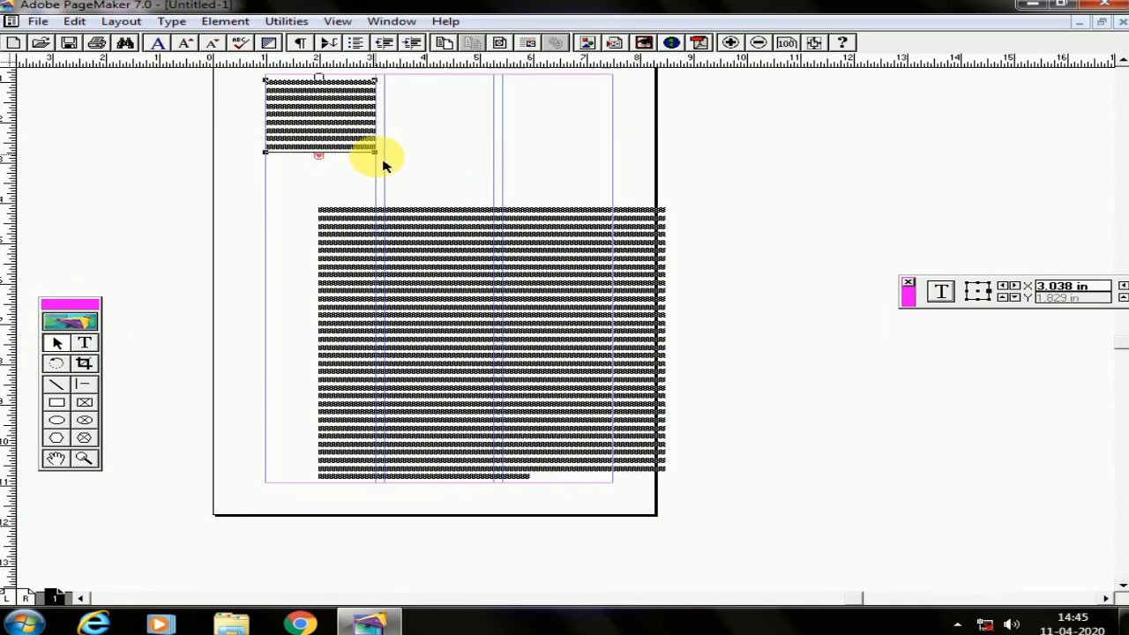
# Flow the opening paragraph's overflow into the second and third columns, shortening the second-column block to match the first
pyautogui.click(318, 155)
pyautogui.click(394, 89)
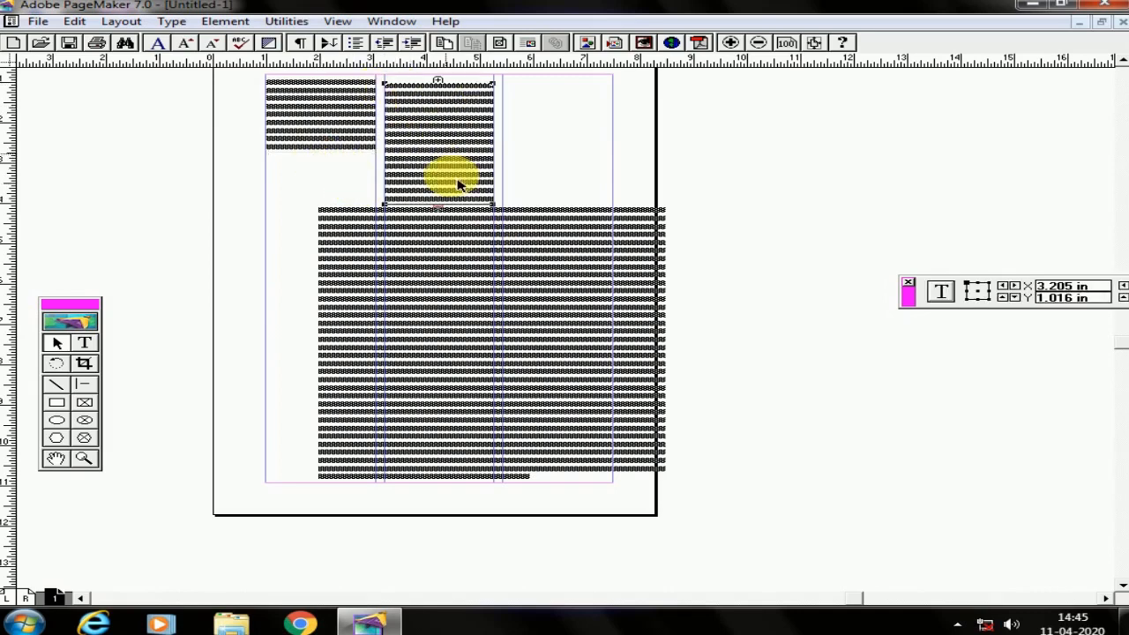
pyautogui.moveTo(454, 164); pyautogui.dragTo(441, 147)
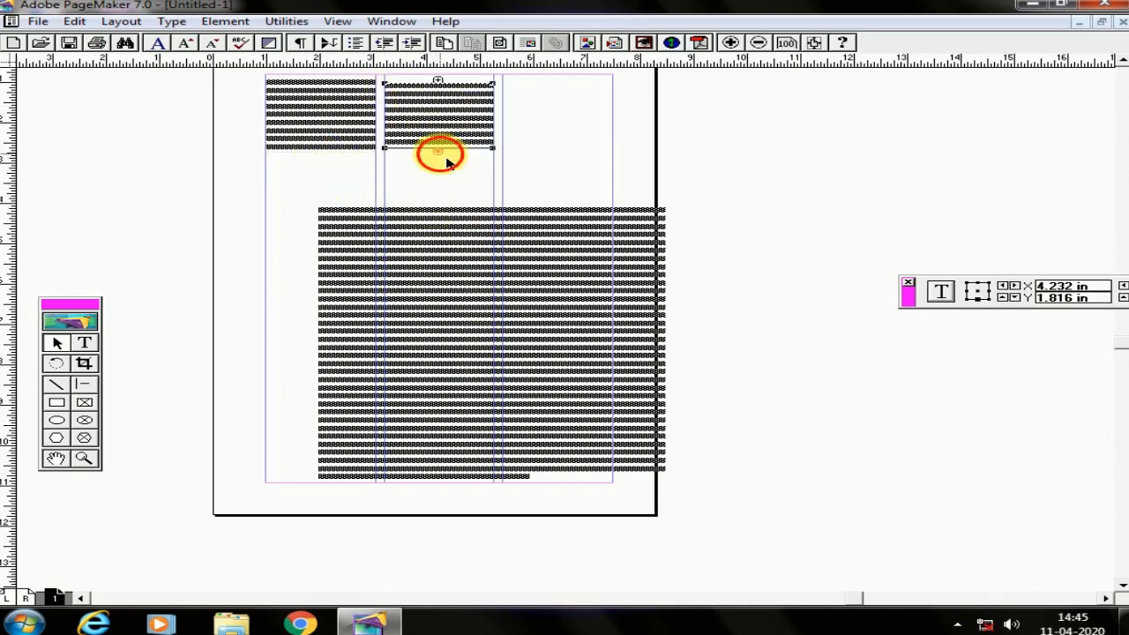
pyautogui.click(440, 147)
pyautogui.click(511, 89)
# Move the second-paragraph block to X 1.266 in, Y 3.028 in, just beneath the three column blocks
pyautogui.click(538, 277)
pyautogui.moveTo(538, 277); pyautogui.dragTo(515, 281)
pyautogui.hotkey('ctrl', '1')
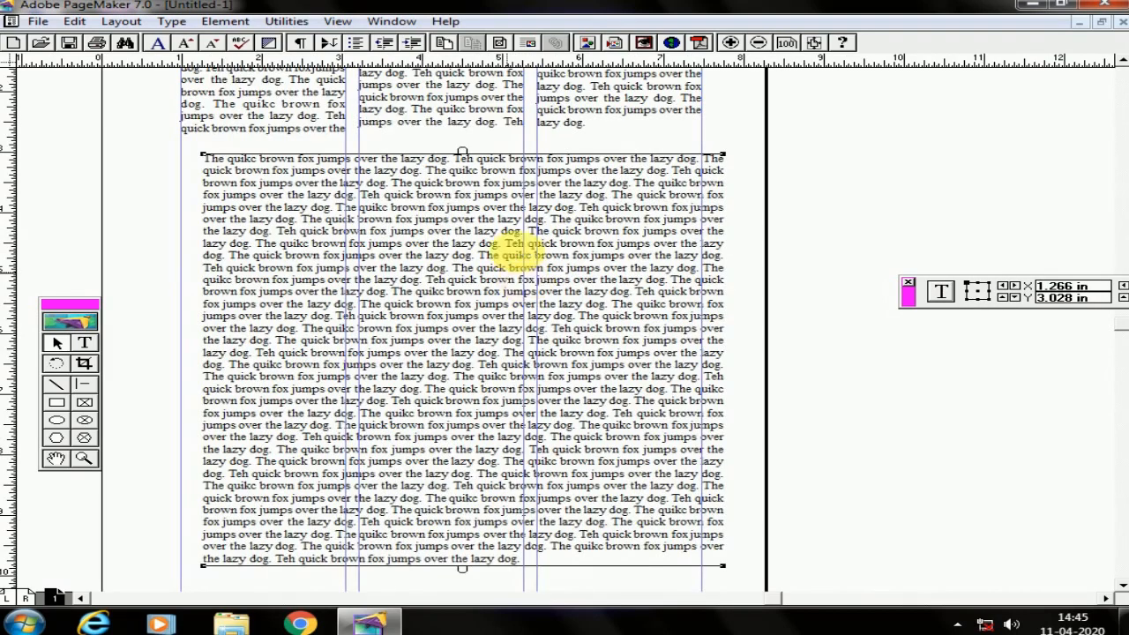
pyautogui.moveTo(591, 321); pyautogui.dragTo(615, 424)
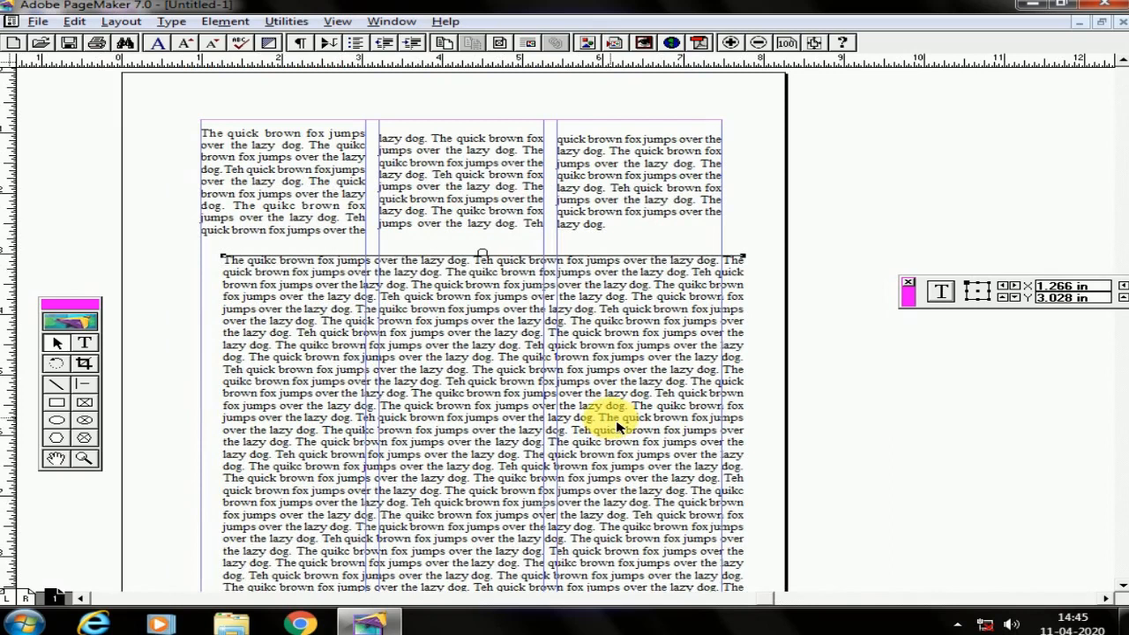
# Cut the entire second paragraph from its wide block beneath the three columns
pyautogui.click(84, 342)
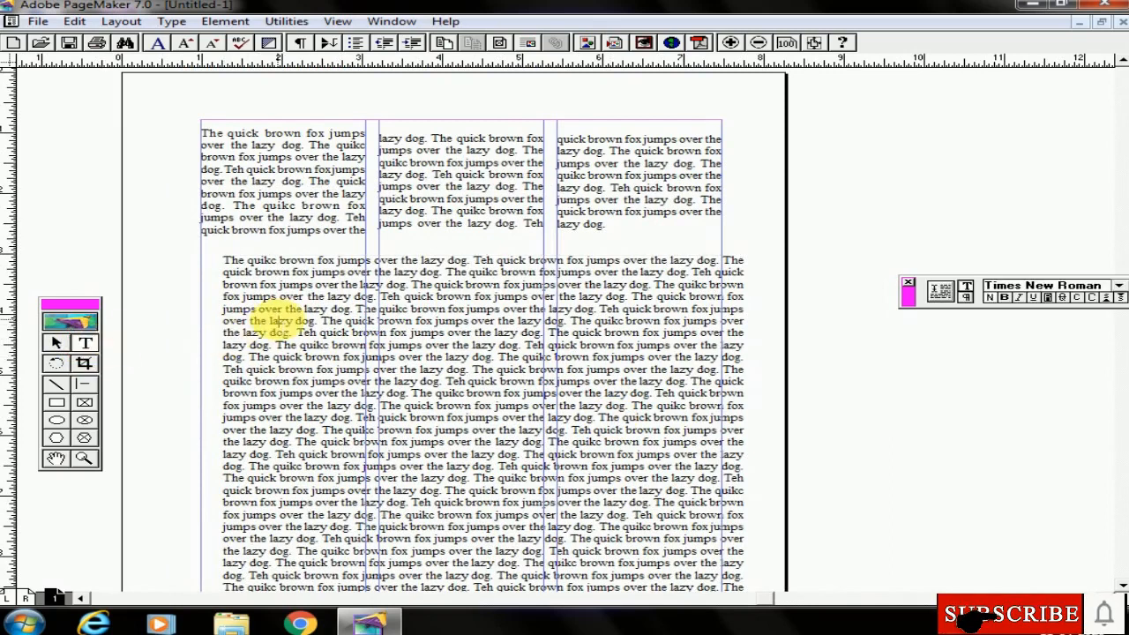
pyautogui.tripleClick(276, 315)
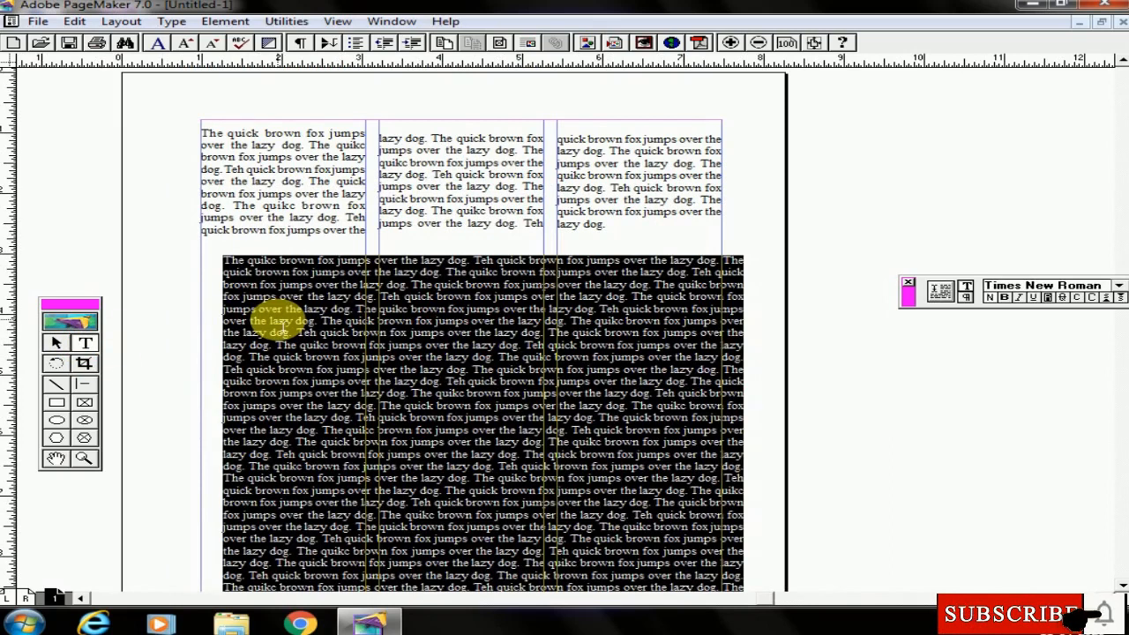
pyautogui.press('Delete')
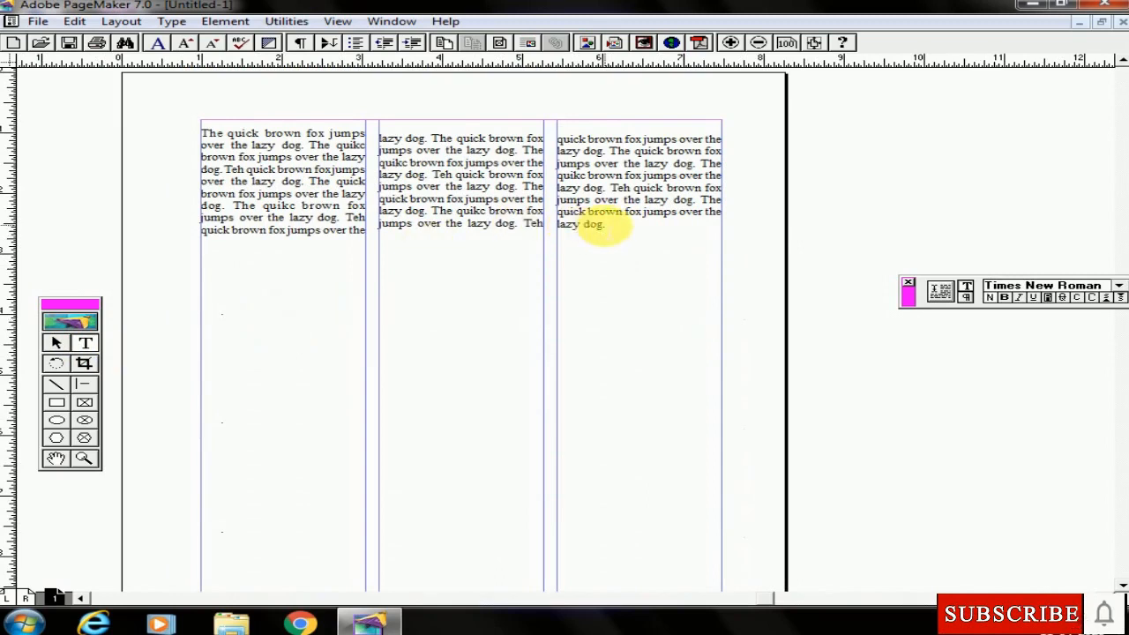
# Try pasting the cut paragraph as a separate block in the empty part of the middle column, and undo the paste
pyautogui.click(626, 225)
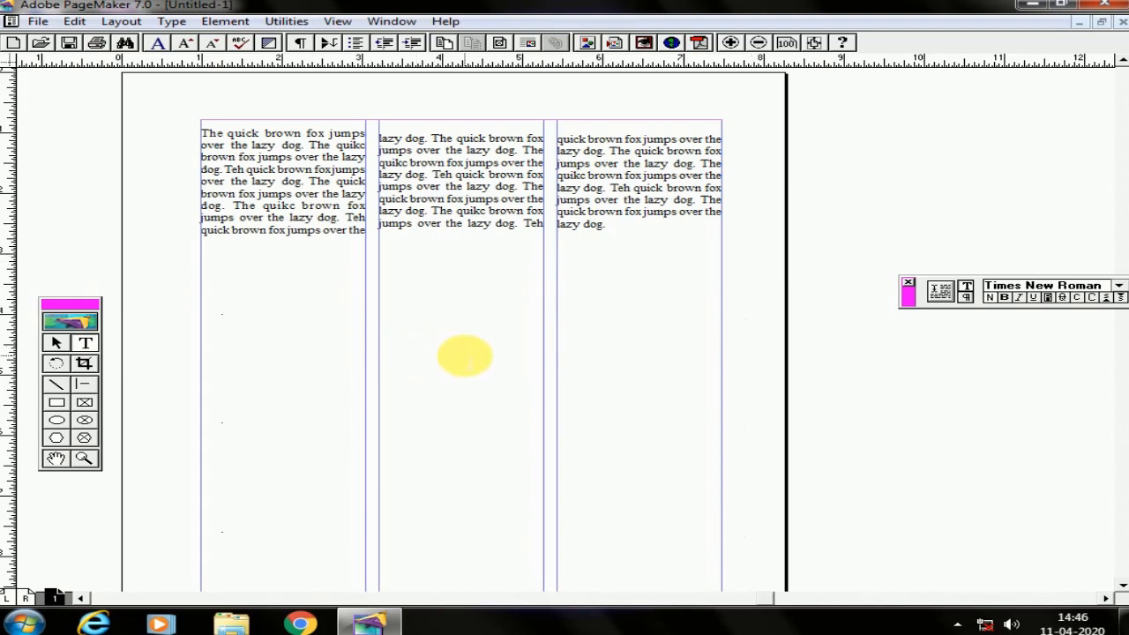
pyautogui.click(464, 356)
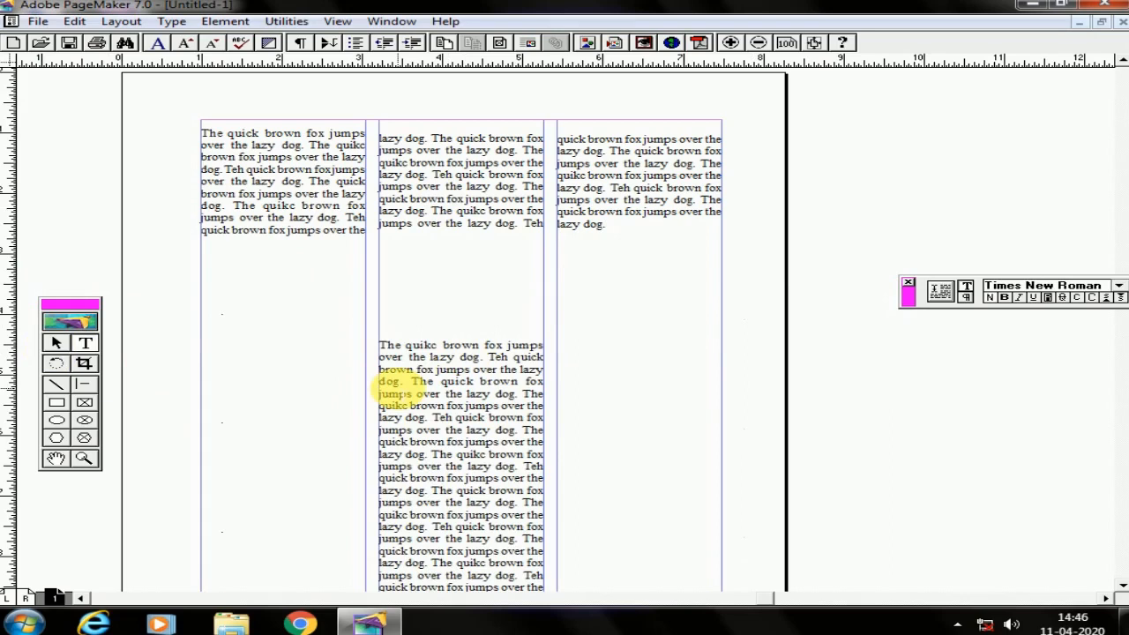
pyautogui.hotkey('ctrl', 'z')
# Paste the cut paragraph at the end of the third-column text and select the whole linked story
pyautogui.click(616, 227)
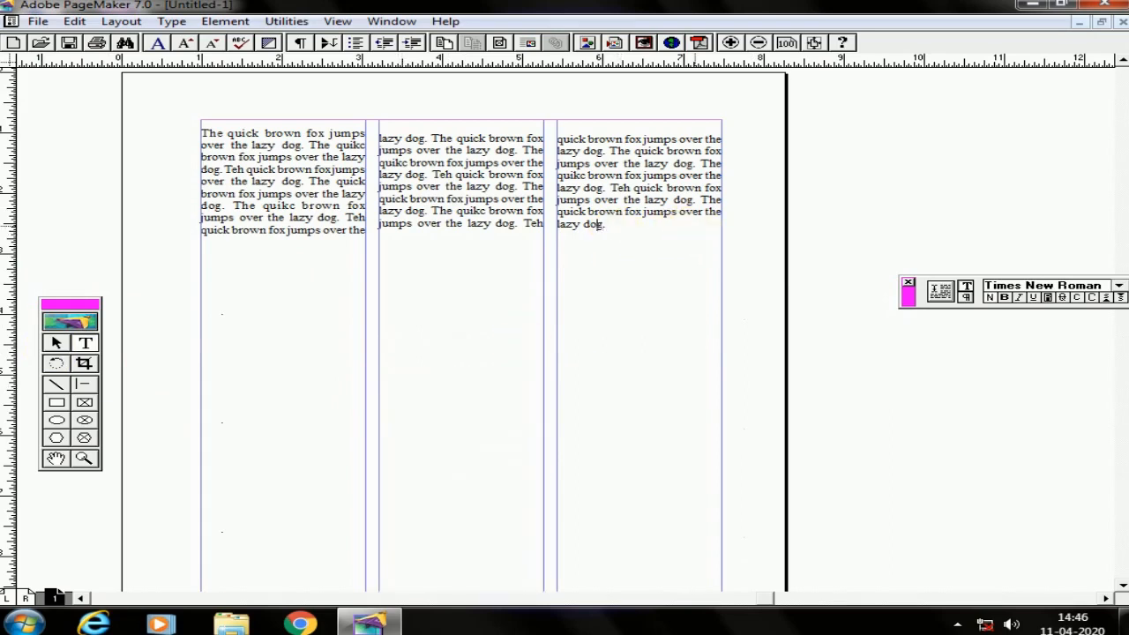
pyautogui.hotkey('ctrl', 'v')
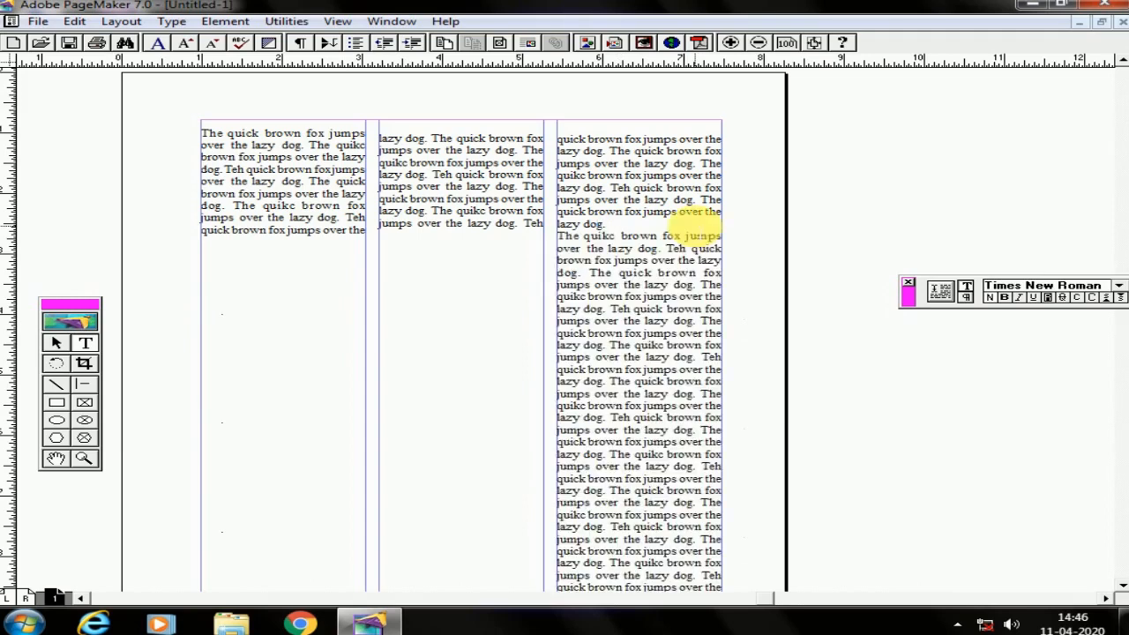
pyautogui.hotkey('ctrl', 'a')
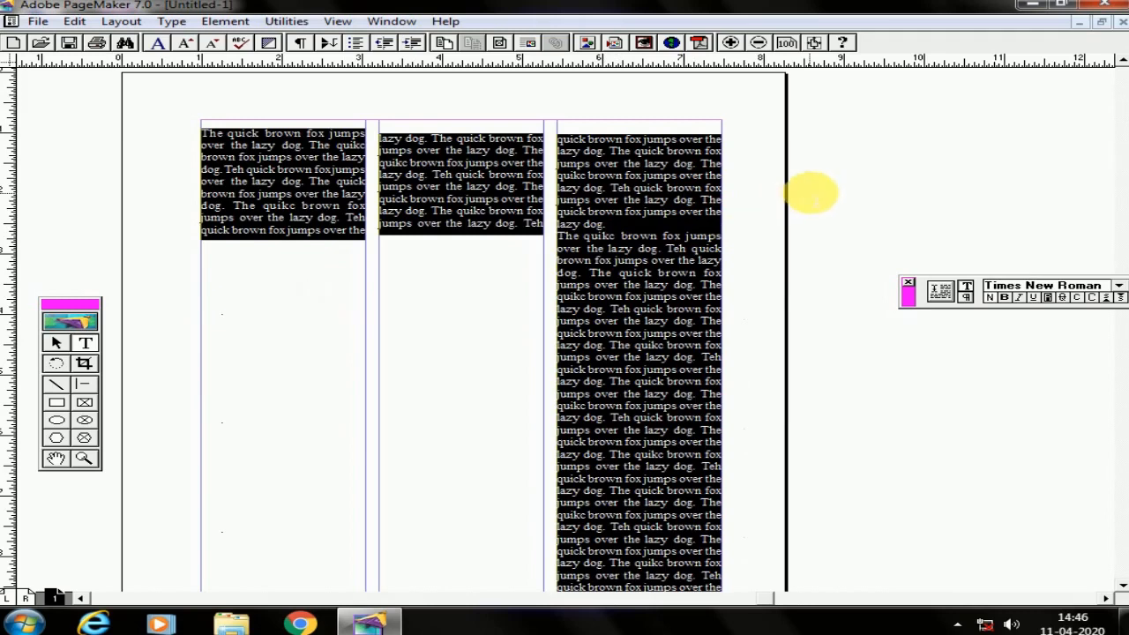
# Add separate texts "dfskjkdfjdkjf" beside the page and "kdfdjfkdjfkdjf" above the columns, moving the latter over the third column
pyautogui.click(820, 187)
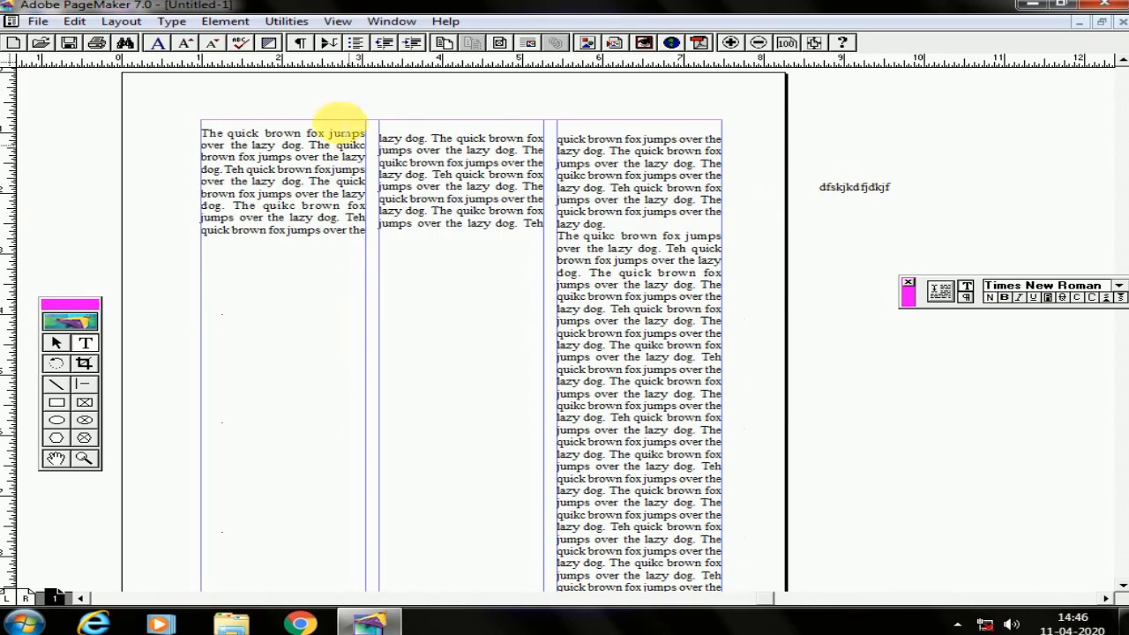
pyautogui.click(389, 104)
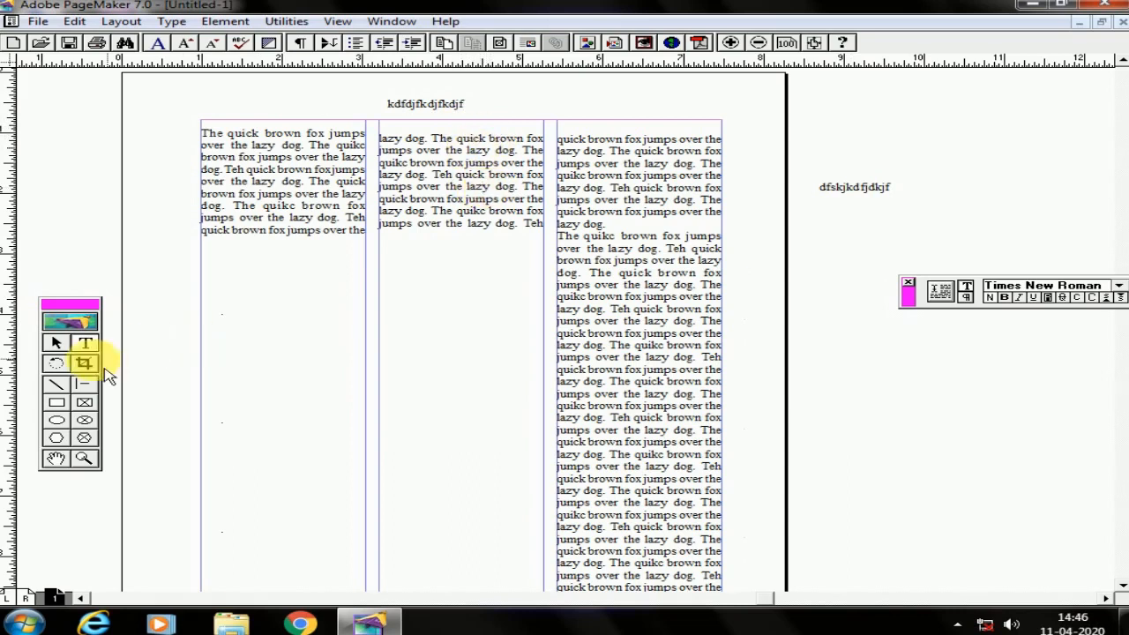
pyautogui.click(55, 342)
pyautogui.click(457, 110)
pyautogui.moveTo(457, 109); pyautogui.dragTo(675, 100)
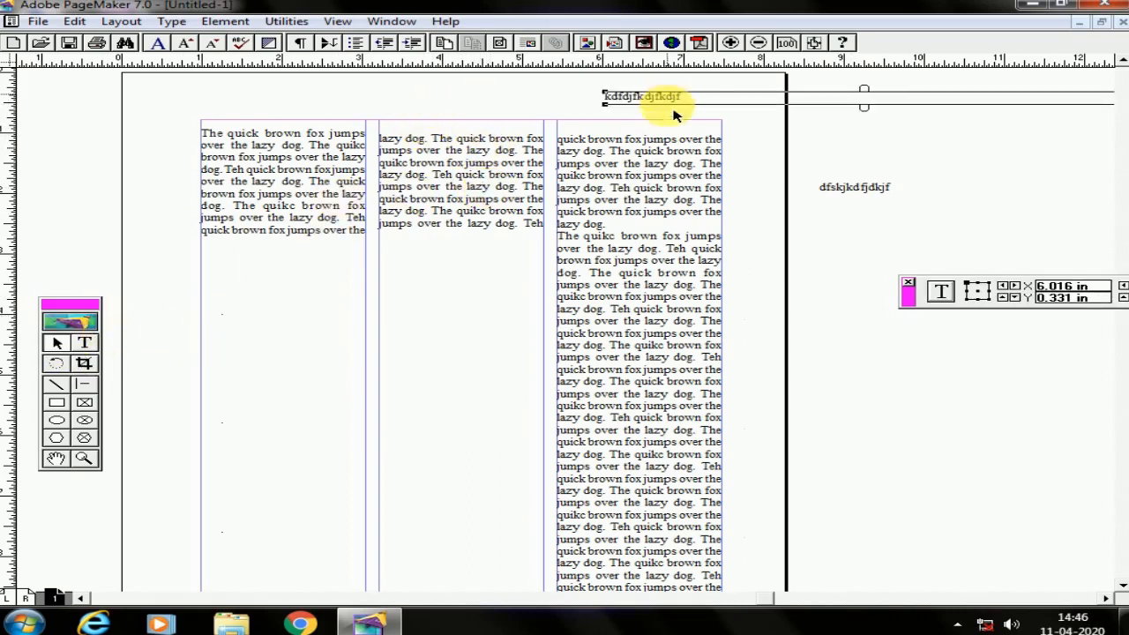
# Try to highlight the story's second paragraph in the third column down to its end
pyautogui.click(90, 344)
pyautogui.click(651, 272)
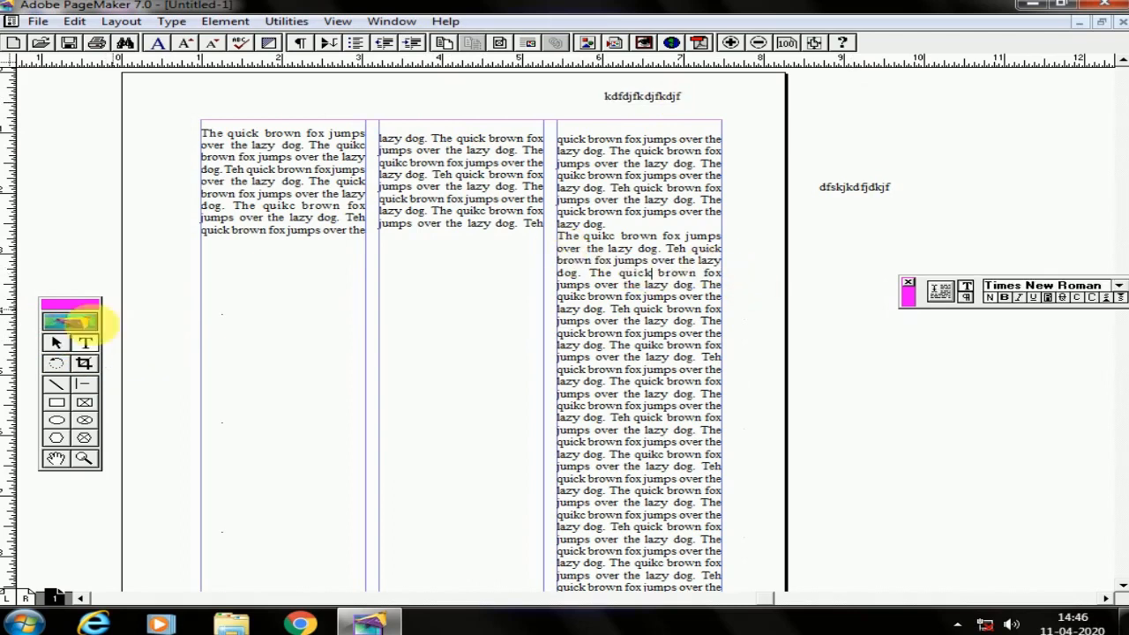
pyautogui.scroll(-10, 620, 202)
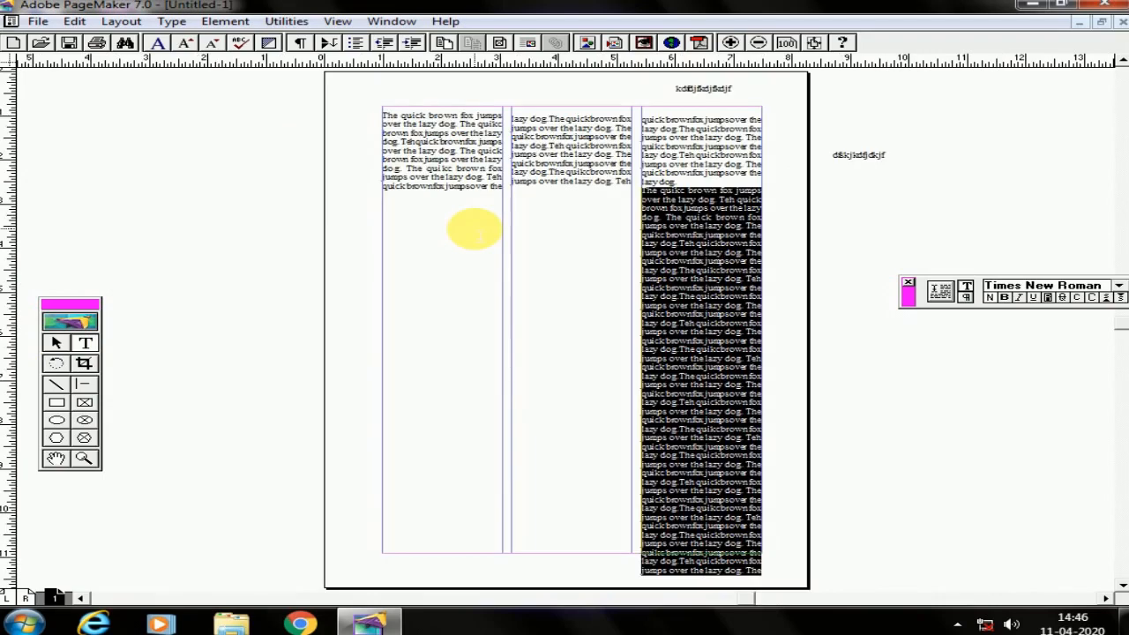
pyautogui.click(338, 21)
pyautogui.click(949, 170)
pyautogui.moveTo(588, 229); pyautogui.dragTo(918, 624)
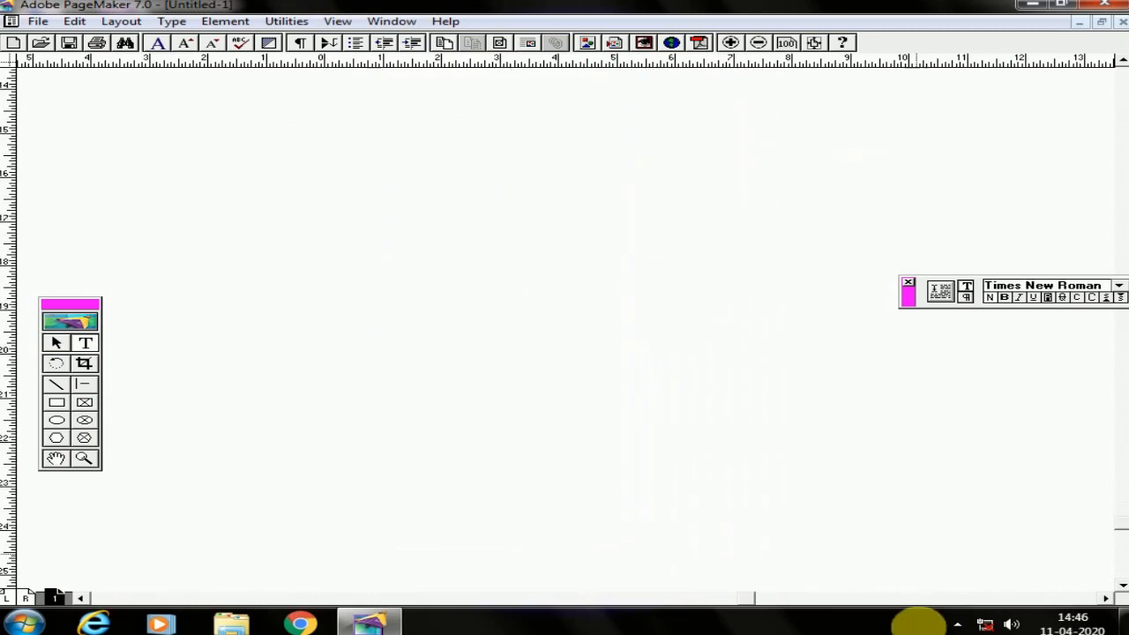
# Highlight the second paragraph of the third column from its first line down past the bottom margin, and clear the selection
pyautogui.click(337, 21)
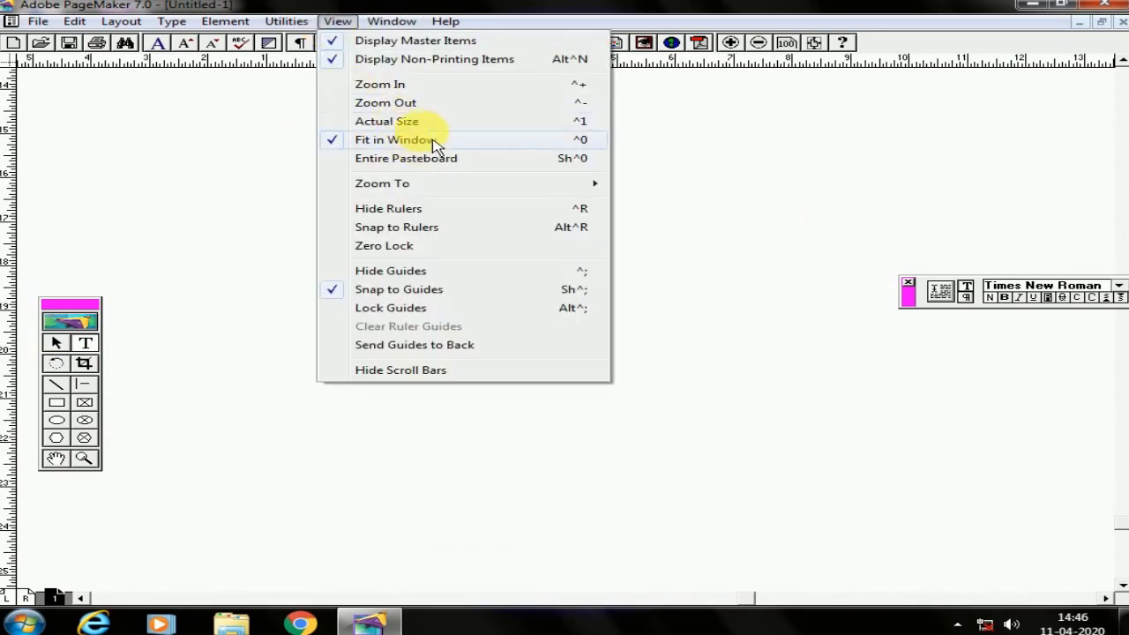
pyautogui.click(429, 124)
pyautogui.click(336, 22)
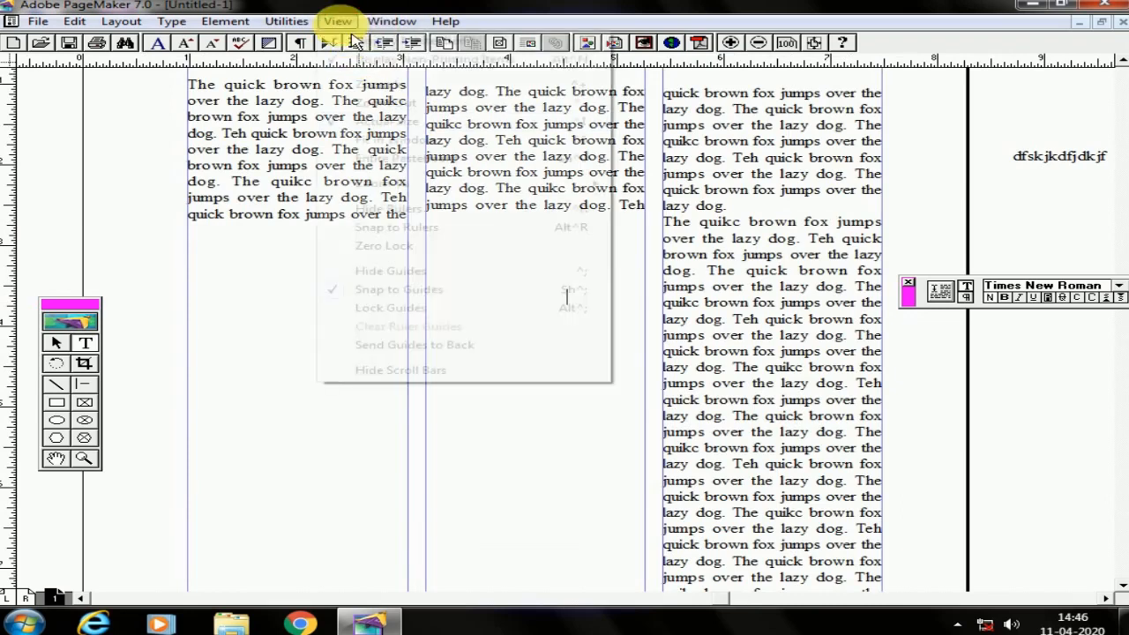
pyautogui.click(430, 141)
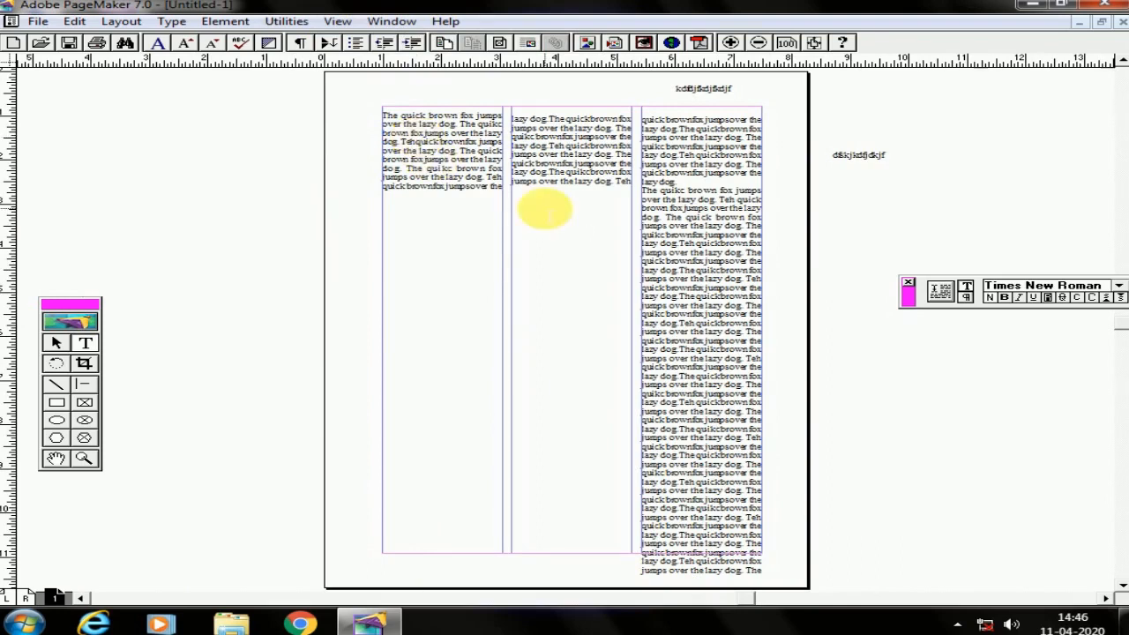
pyautogui.click(638, 192)
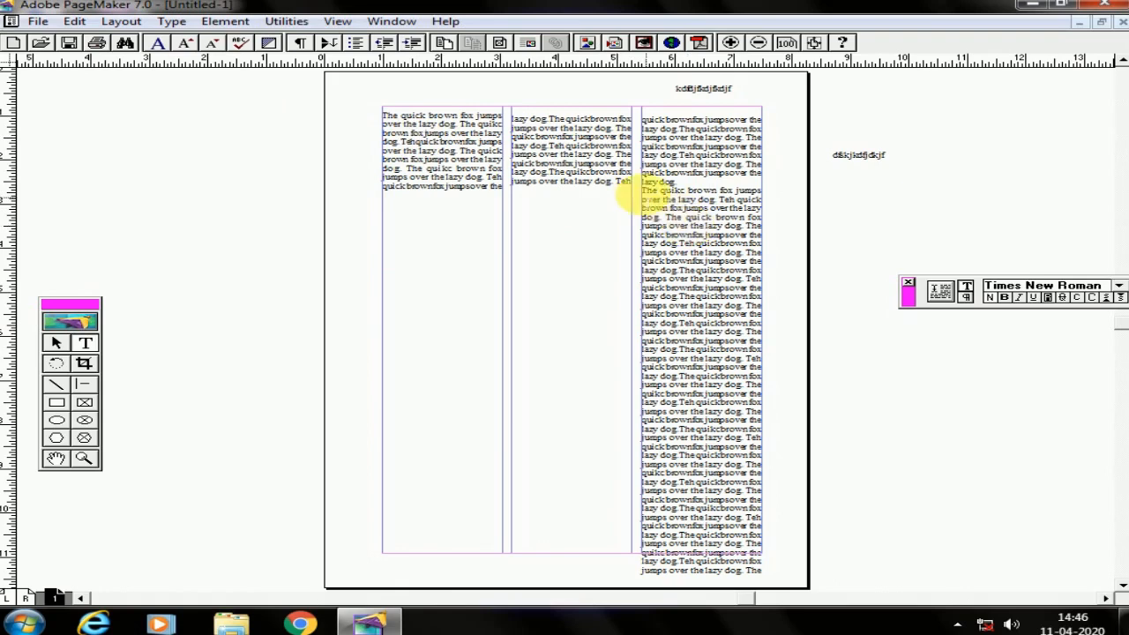
pyautogui.moveTo(637, 193); pyautogui.dragTo(759, 565)
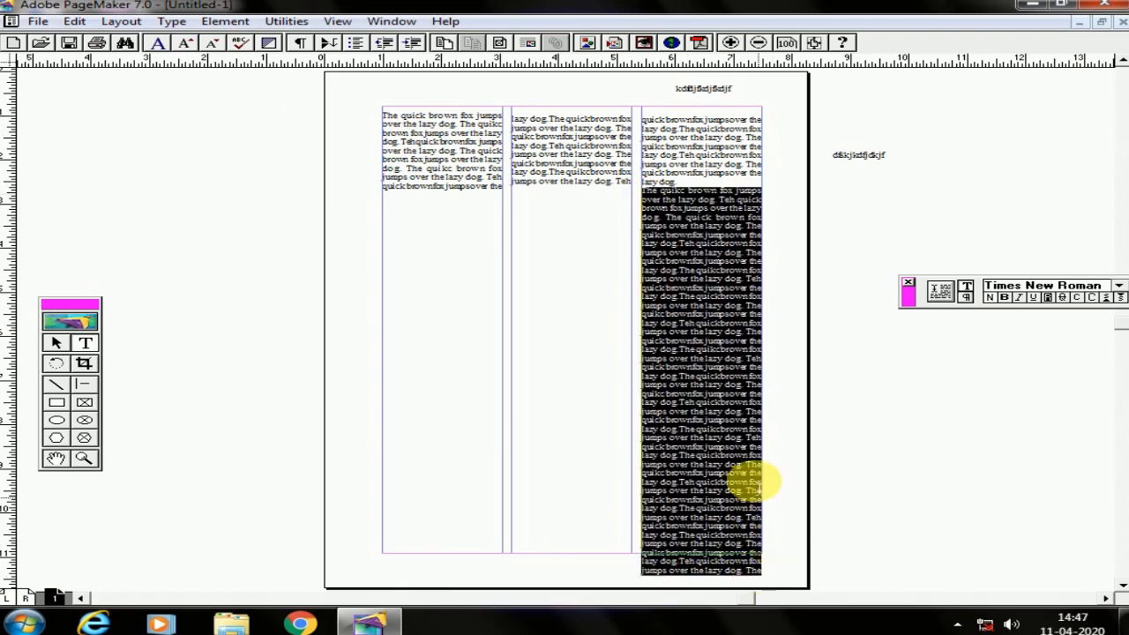
pyautogui.click(479, 152)
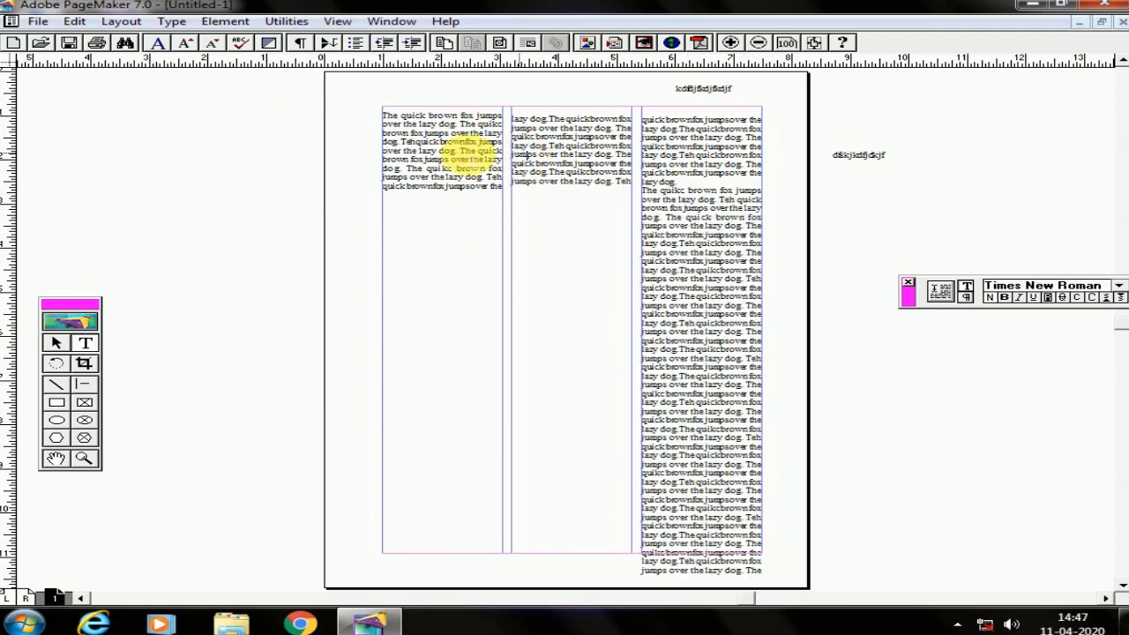
# Widen the first-column text block across all three columns and shorten it to a shallow block ending at about 3 in
pyautogui.click(55, 342)
pyautogui.click(479, 151)
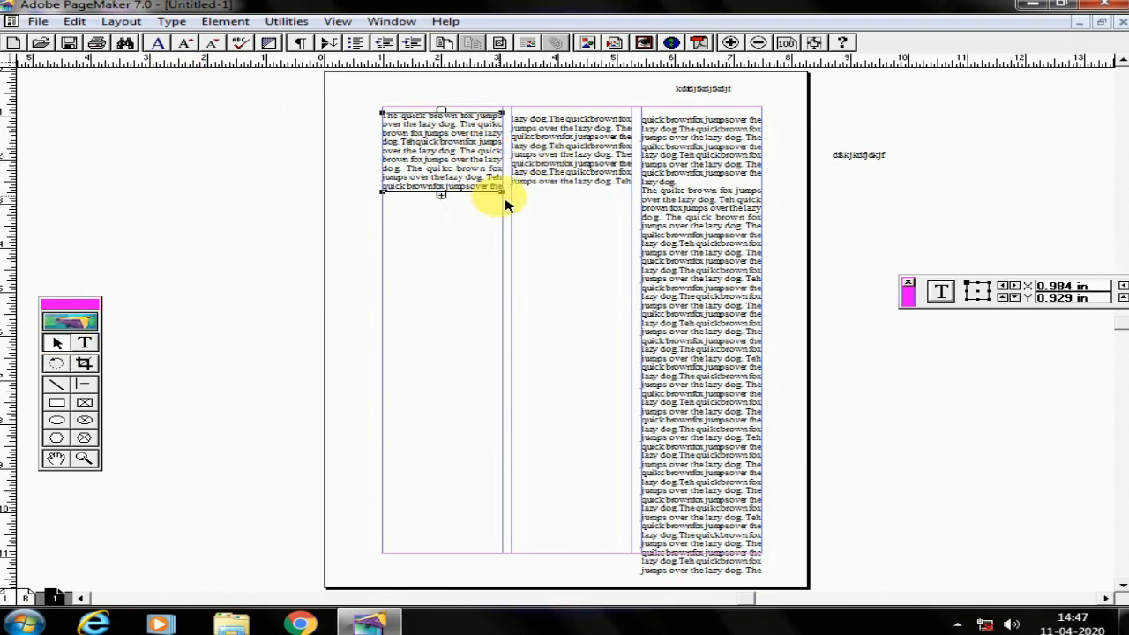
pyautogui.moveTo(510, 216); pyautogui.dragTo(770, 501)
pyautogui.moveTo(571, 486); pyautogui.dragTo(580, 212)
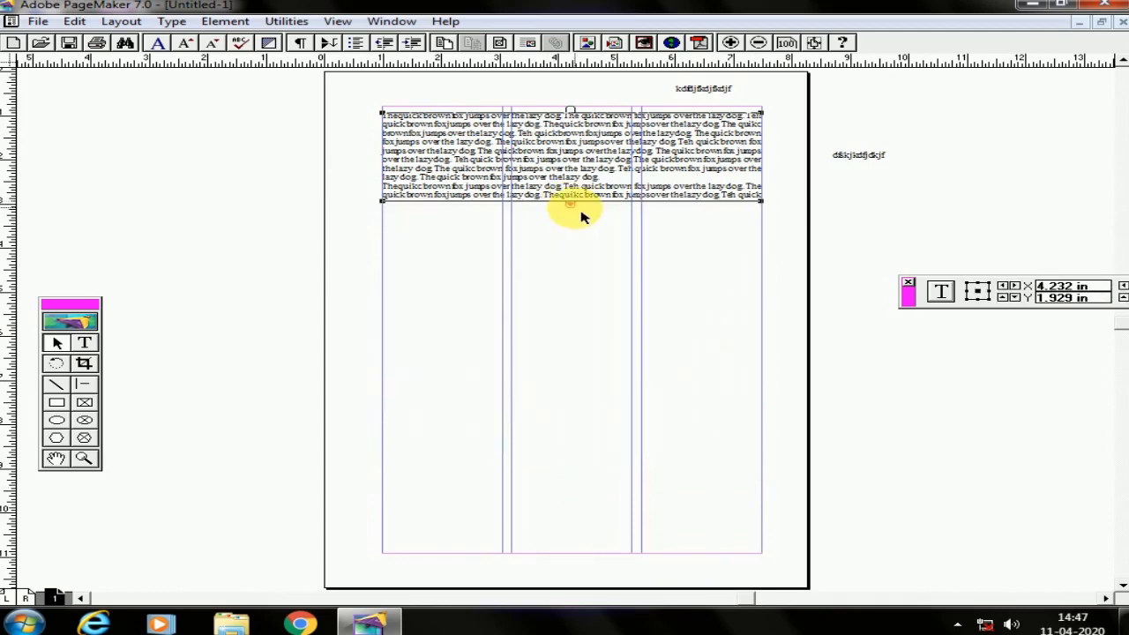
# Flow the leftover text into a linked block below, widen it across all three columns, and shift it slightly off the margin
pyautogui.click(571, 203)
pyautogui.click(388, 255)
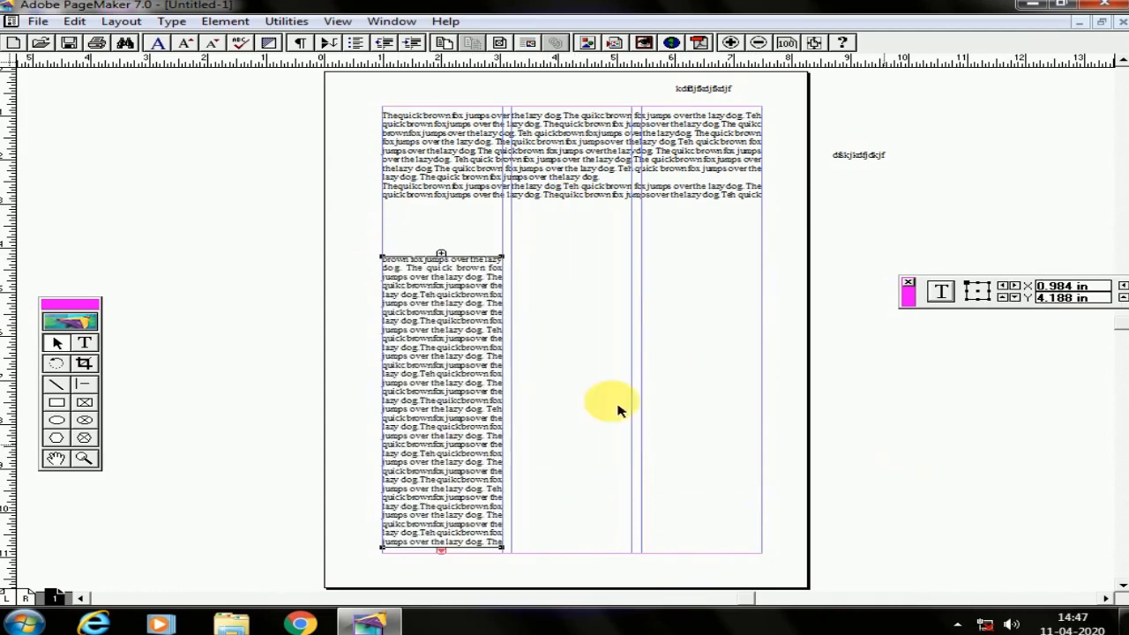
pyautogui.moveTo(504, 551); pyautogui.dragTo(762, 538)
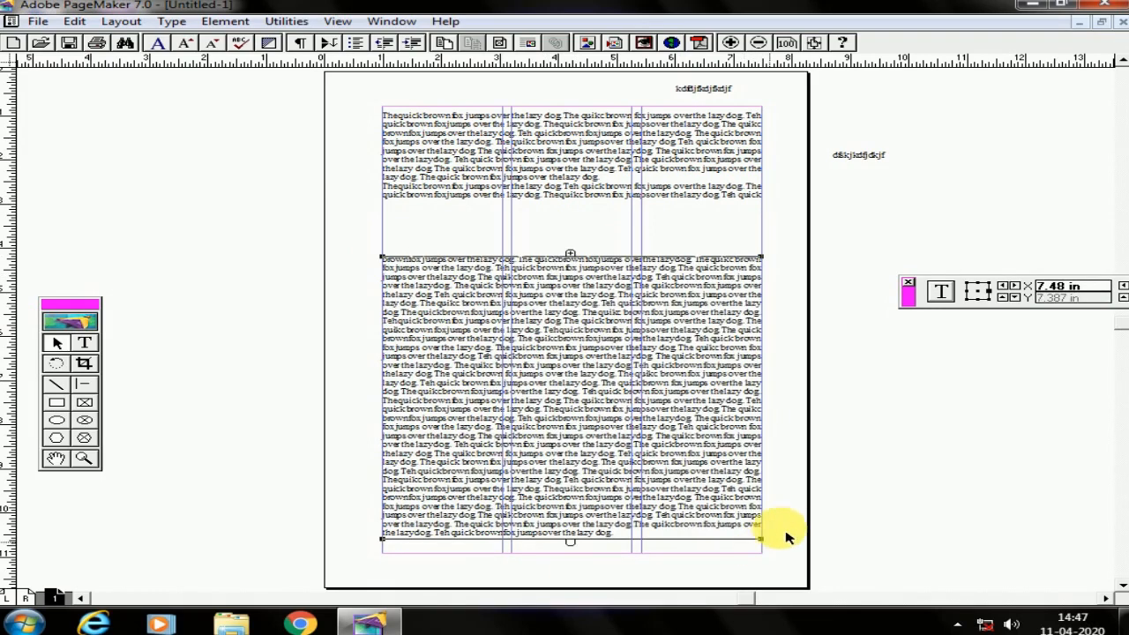
pyautogui.moveTo(574, 414); pyautogui.dragTo(574, 382)
pyautogui.click(583, 172)
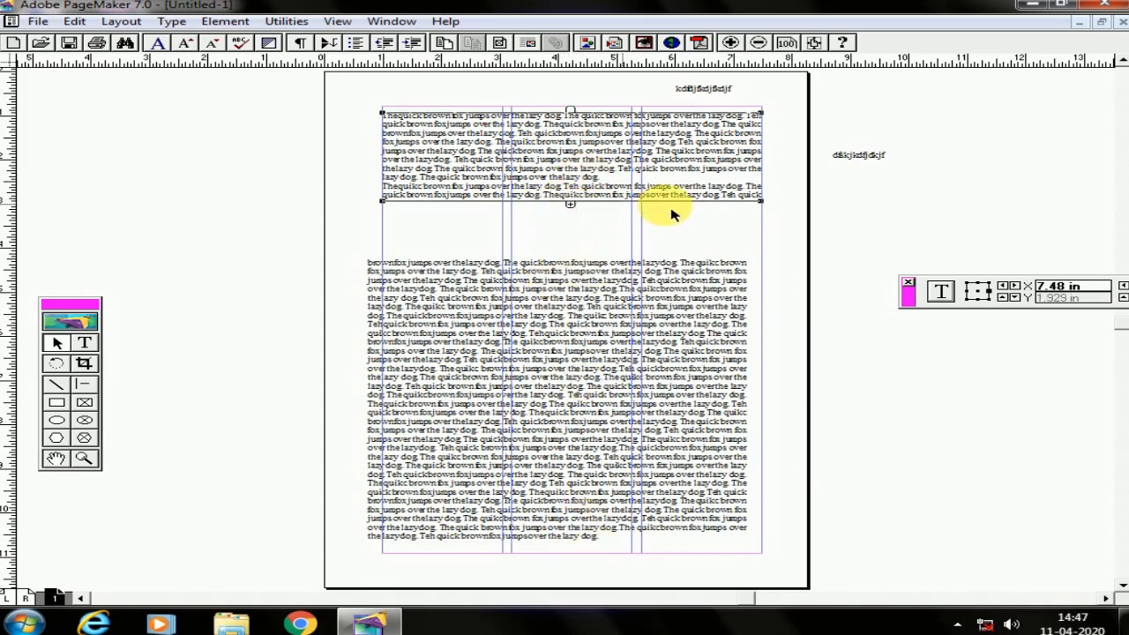
# Extend the upper wide block downward until it holds the entire story in one block spanning the three columns
pyautogui.moveTo(570, 203); pyautogui.dragTo(588, 556)
pyautogui.moveTo(578, 488); pyautogui.dragTo(567, 222)
pyautogui.click(567, 219)
pyautogui.moveTo(932, 156); pyautogui.dragTo(1014, 221)
pyautogui.click(589, 198)
pyautogui.moveTo(572, 221); pyautogui.dragTo(574, 468)
pyautogui.click(593, 394)
pyautogui.click(591, 302)
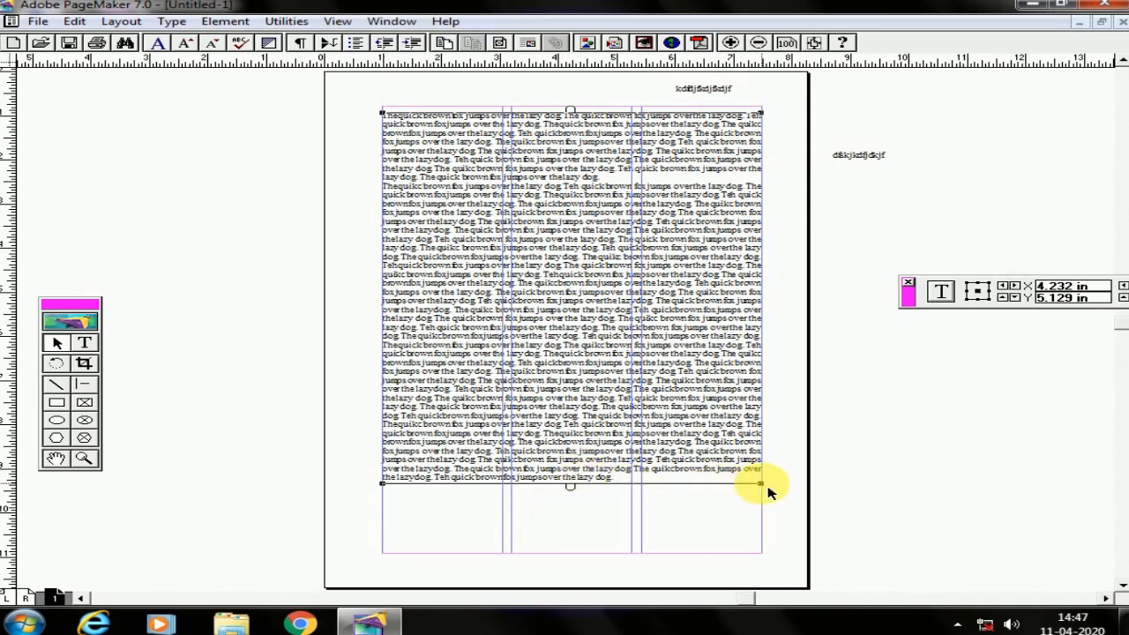
# Narrow the wide block to the upper half of the first column and flow the overflow into equally tall second- and third-column blocks
pyautogui.click(768, 493)
pyautogui.moveTo(518, 483); pyautogui.dragTo(448, 324)
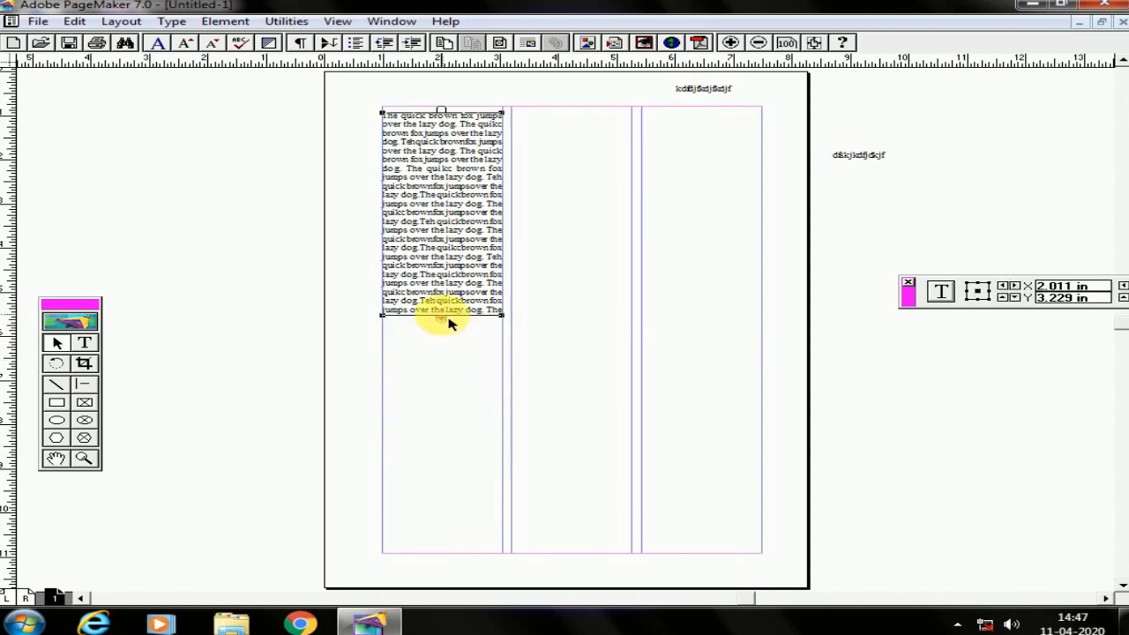
pyautogui.click(442, 316)
pyautogui.moveTo(513, 114); pyautogui.dragTo(594, 323)
pyautogui.moveTo(642, 117); pyautogui.dragTo(759, 318)
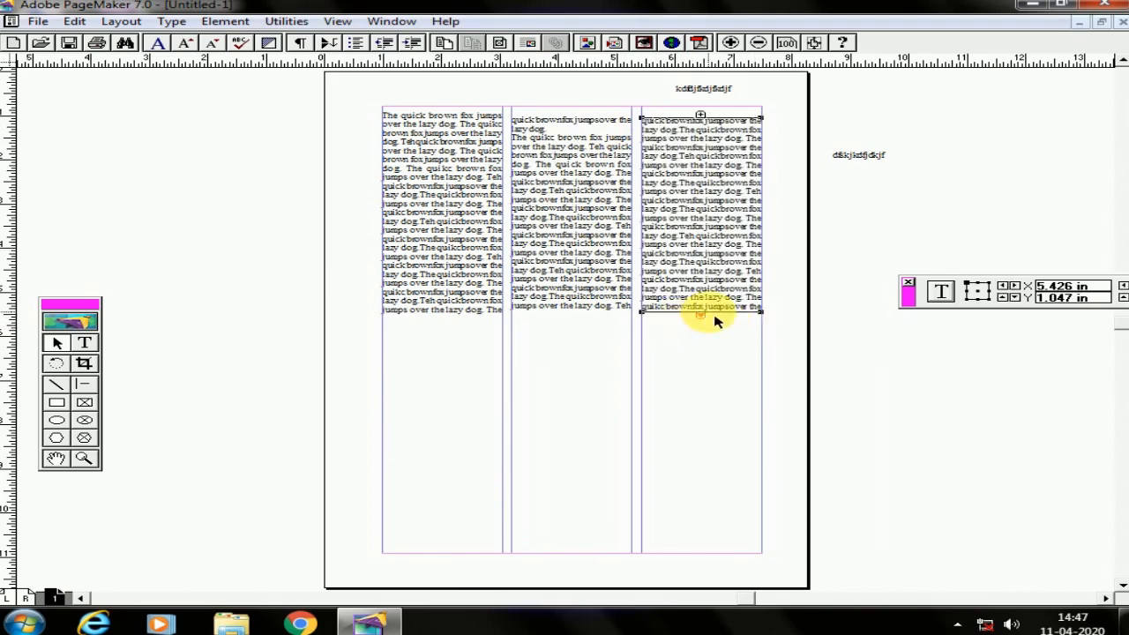
# Flow the remaining text into a lower first-column block reaching the bottom margin and a wide block across the lower second and third columns
pyautogui.moveTo(382, 360); pyautogui.dragTo(510, 536)
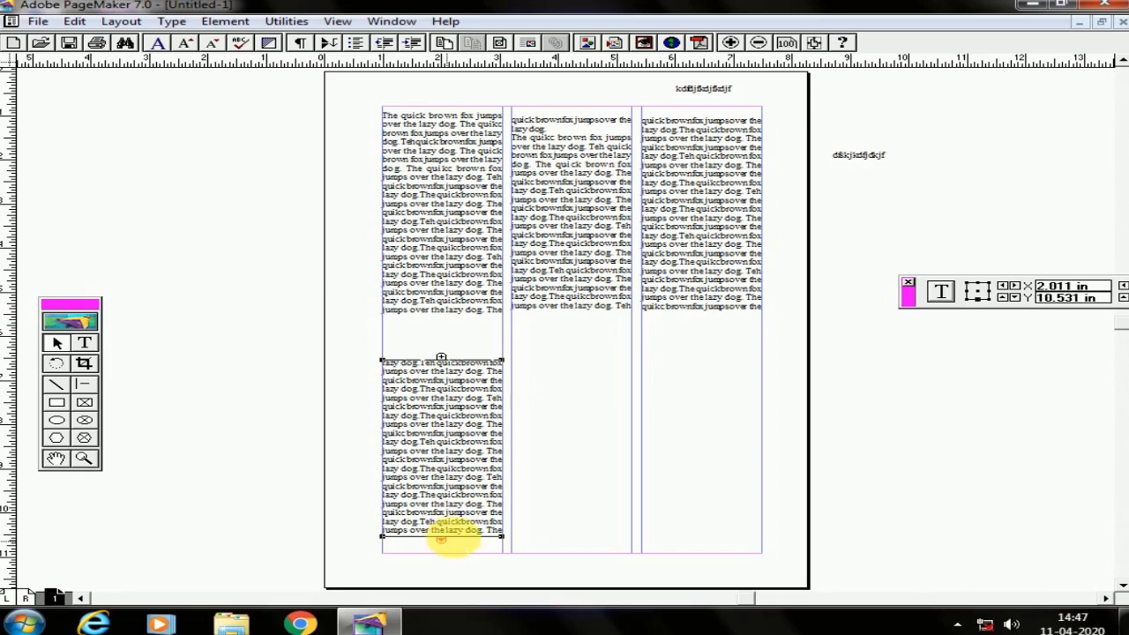
pyautogui.click(441, 536)
pyautogui.click(523, 368)
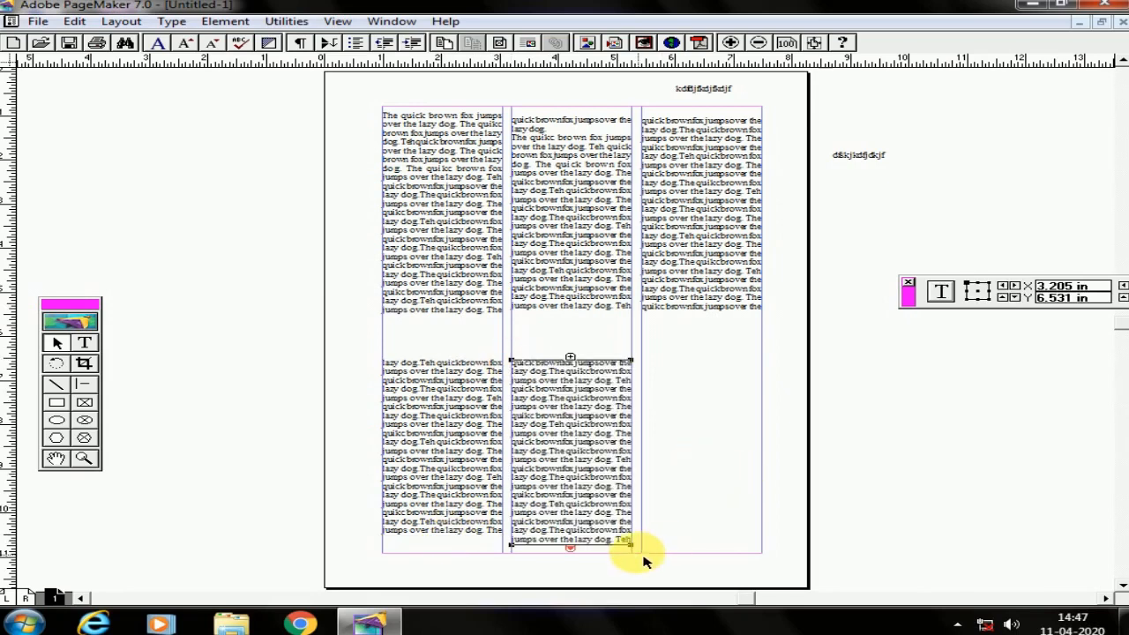
pyautogui.moveTo(632, 546); pyautogui.dragTo(764, 487)
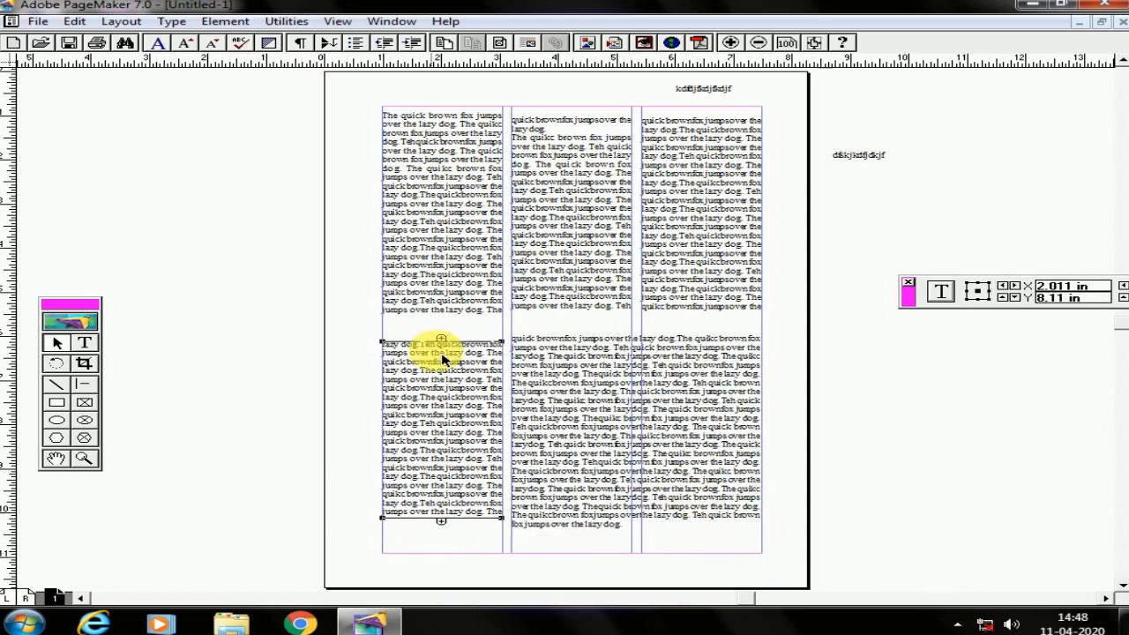
pyautogui.moveTo(445, 340)
pyautogui.mouseDown()
pyautogui.moveTo(449, 449)
pyautogui.moveTo(456, 415)
pyautogui.moveTo(441, 338)
pyautogui.mouseUp()
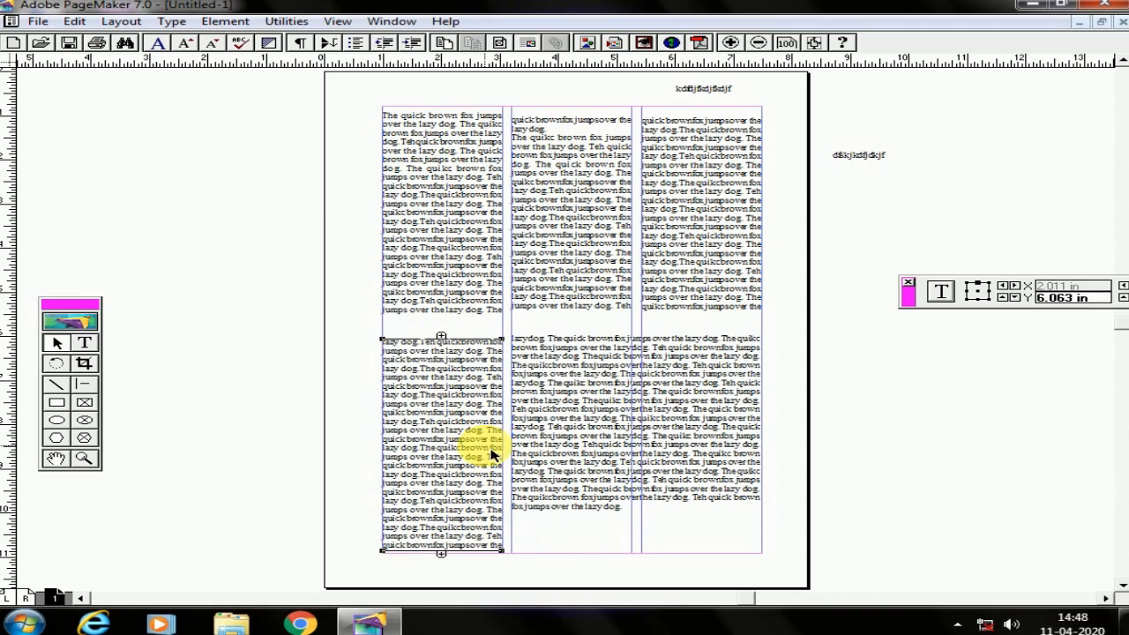
# Narrow the wide lower block to the second column and flow its overflow into the lower third column
pyautogui.click(622, 432)
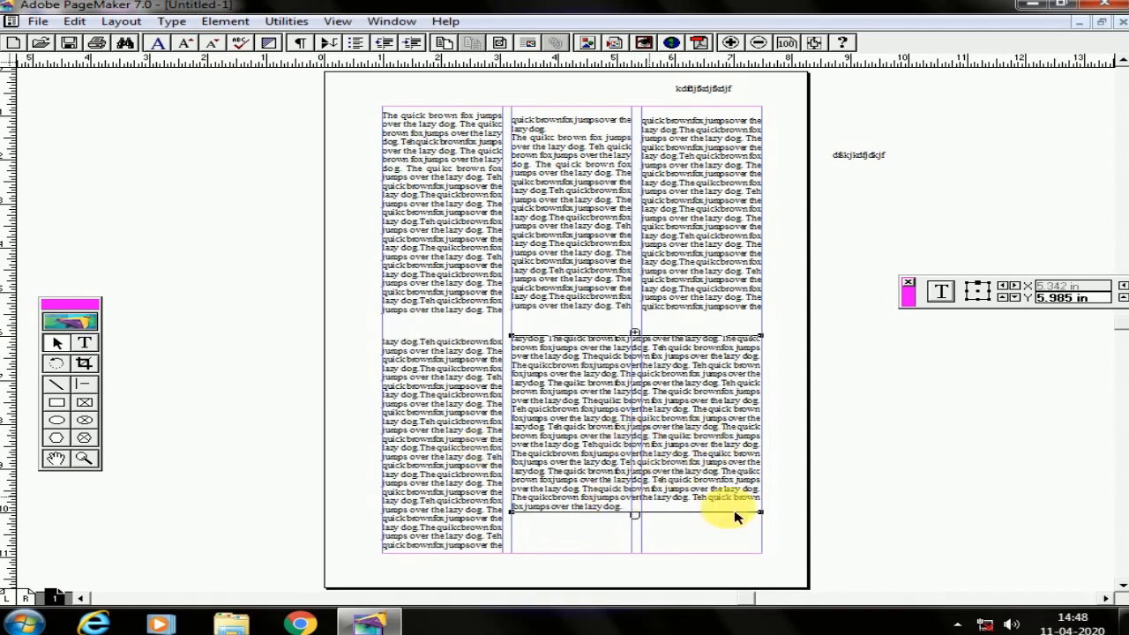
pyautogui.moveTo(761, 512); pyautogui.dragTo(641, 567)
pyautogui.click(573, 552)
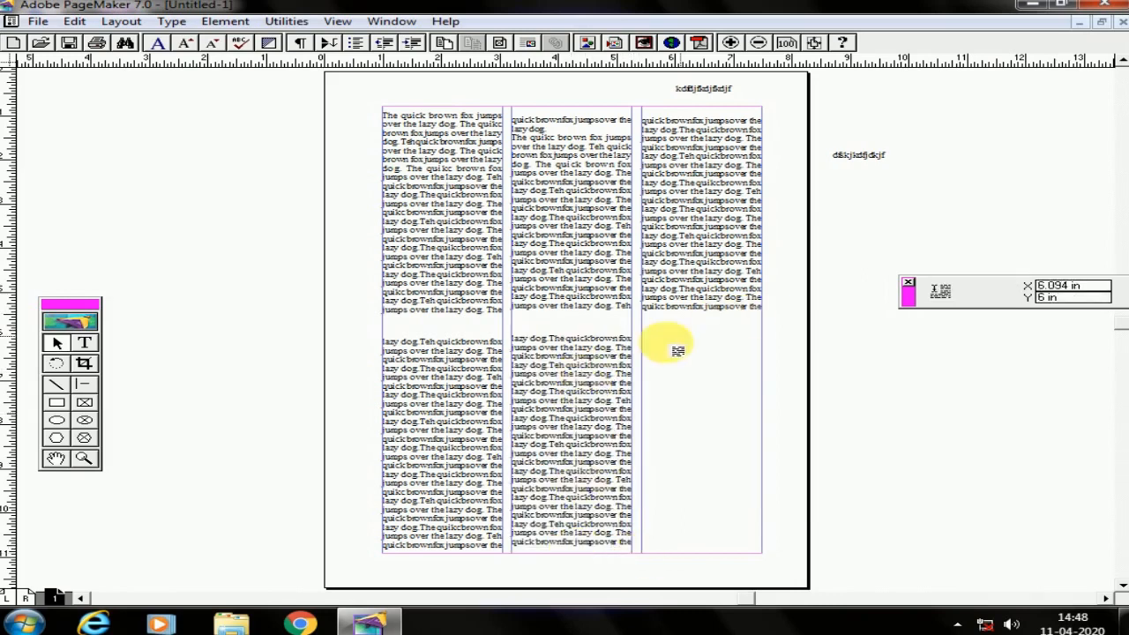
pyautogui.click(651, 340)
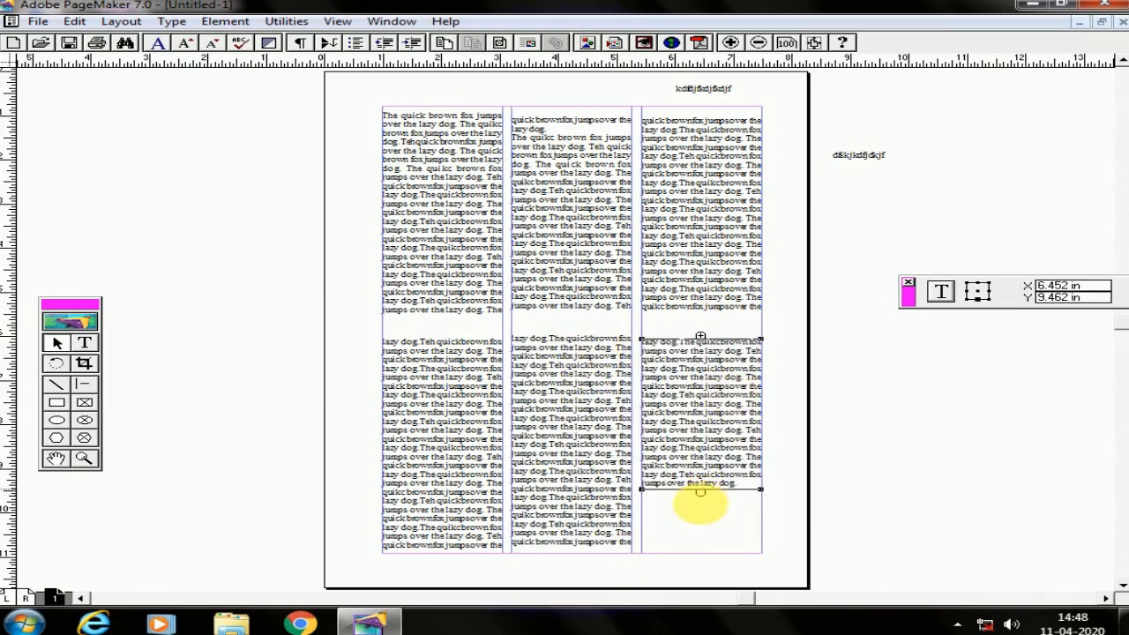
# Adjust the bottom edges of the lower first- and second-column blocks to balance the text across the three lower columns
pyautogui.click(567, 527)
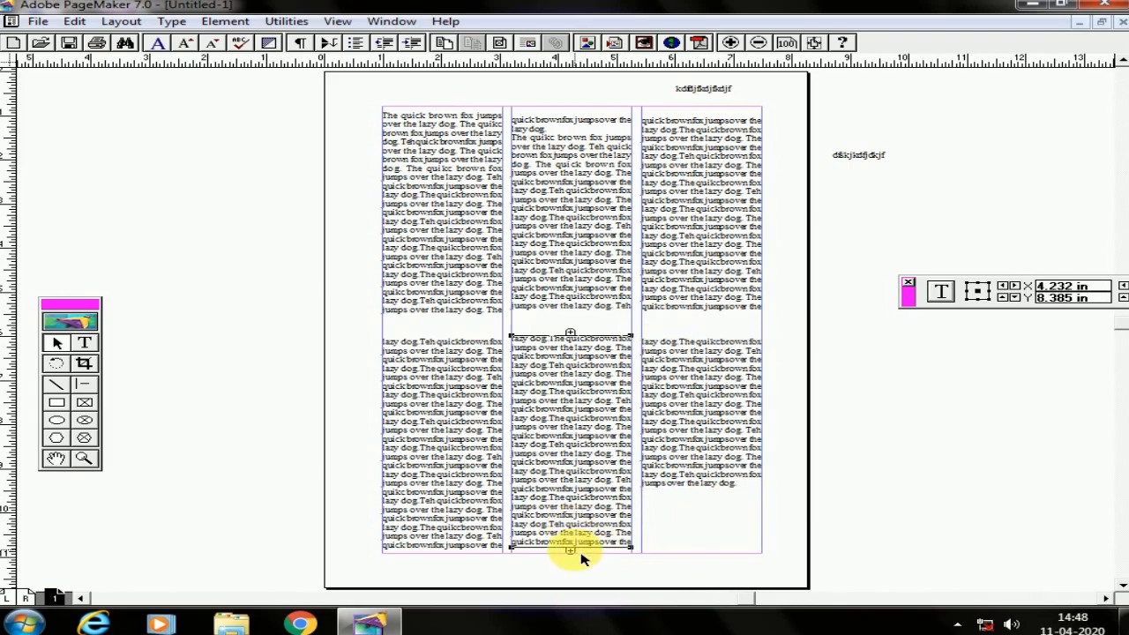
pyautogui.moveTo(573, 550); pyautogui.dragTo(569, 520)
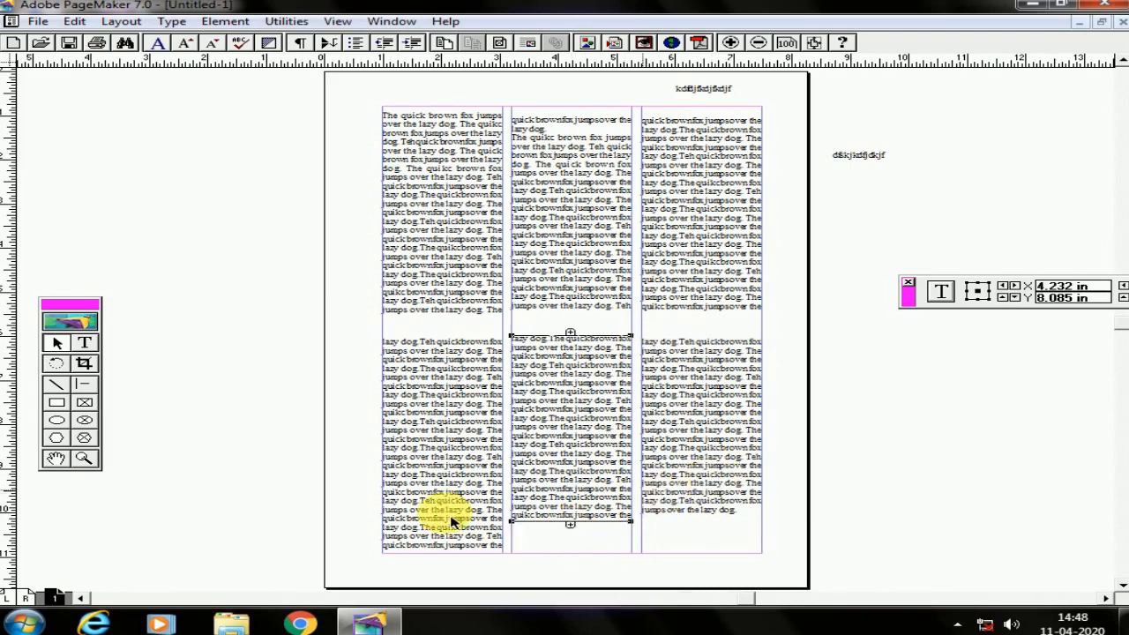
pyautogui.click(452, 554)
pyautogui.moveTo(443, 553); pyautogui.dragTo(441, 536)
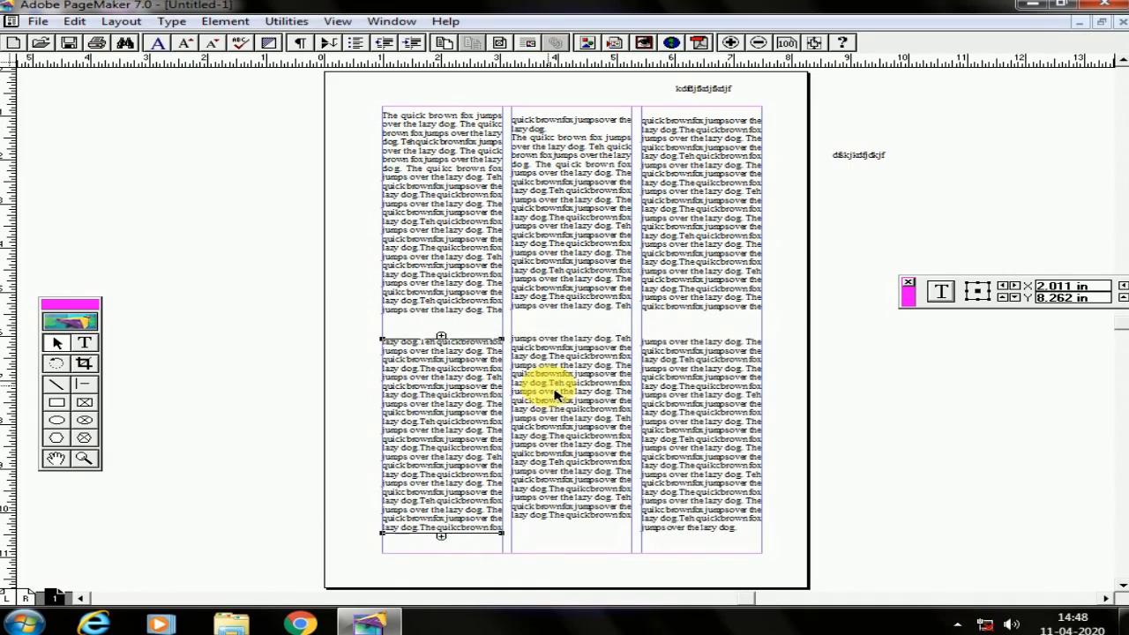
pyautogui.click(565, 516)
pyautogui.moveTo(572, 526)
pyautogui.mouseDown()
pyautogui.moveTo(579, 547)
pyautogui.moveTo(570, 519)
pyautogui.mouseUp()
pyautogui.click(441, 516)
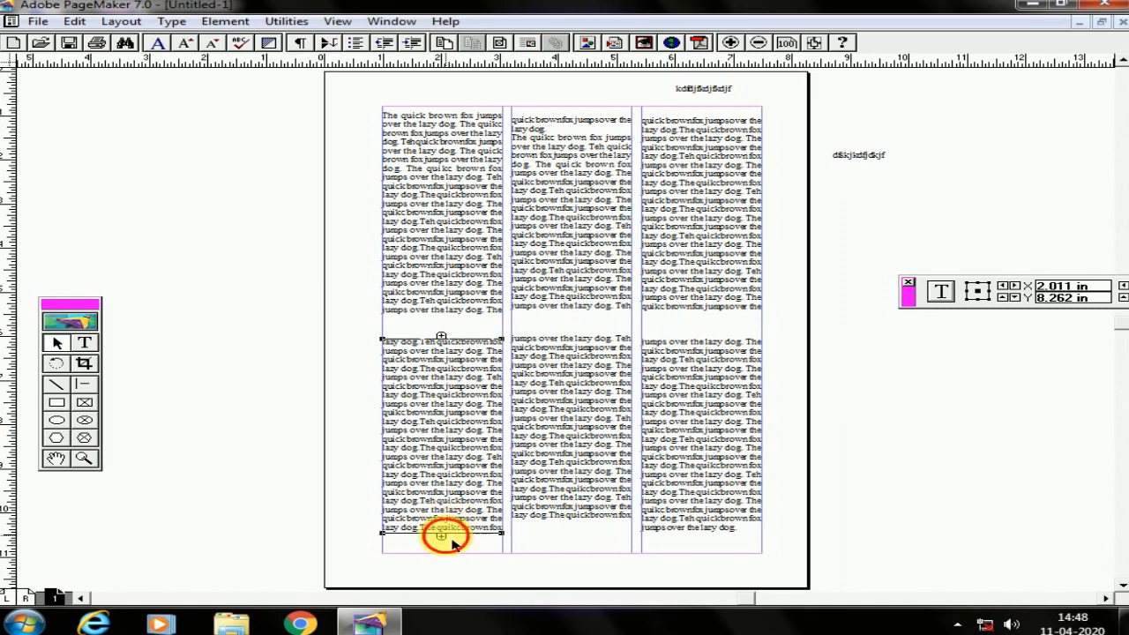
pyautogui.moveTo(460, 541); pyautogui.dragTo(460, 523)
pyautogui.click(567, 528)
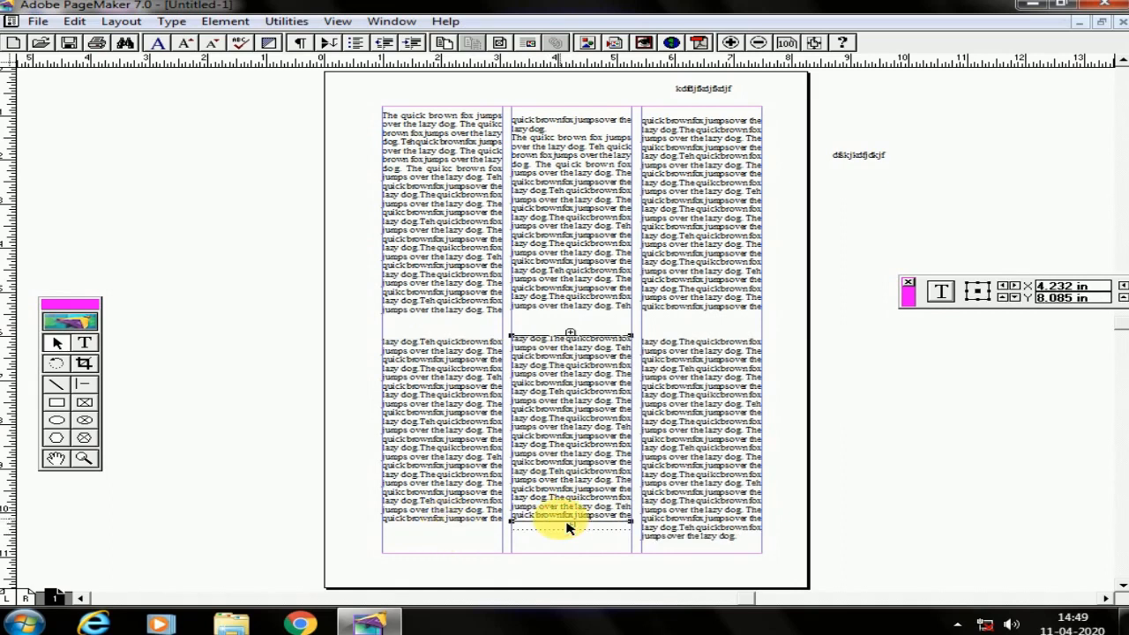
pyautogui.moveTo(576, 534); pyautogui.dragTo(575, 532)
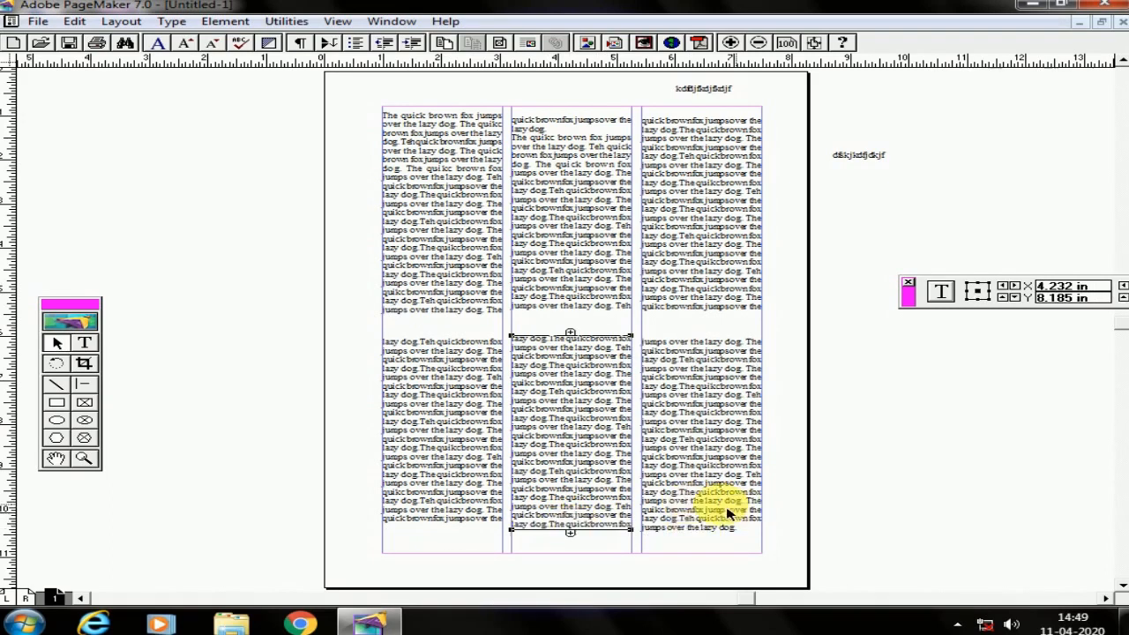
pyautogui.click(441, 500)
pyautogui.click(581, 551)
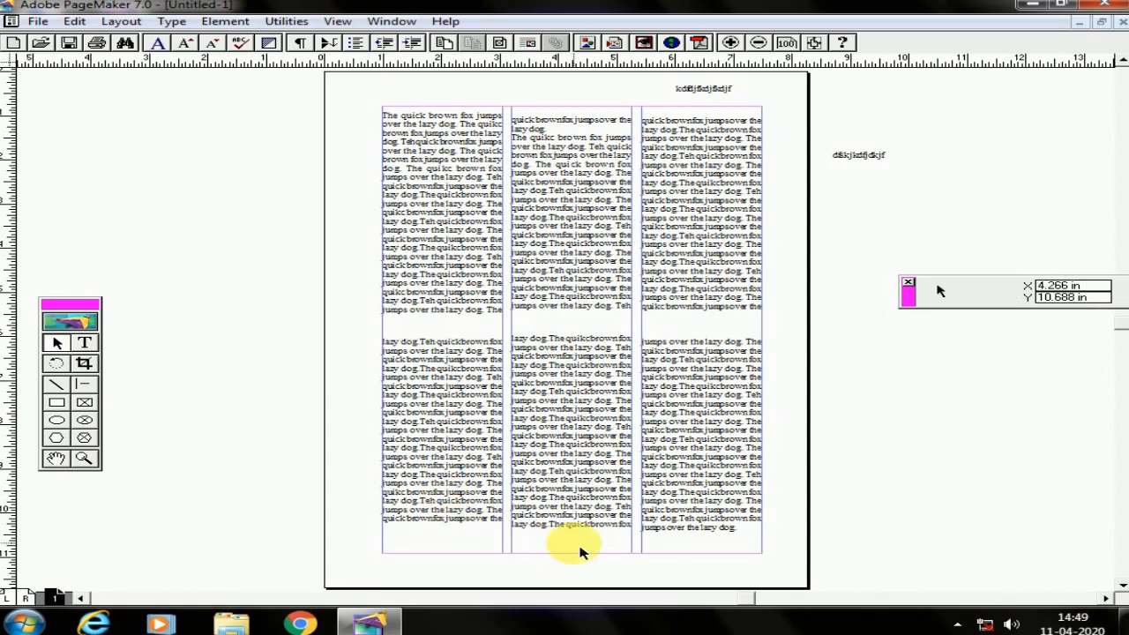
# Select the whole story and set the column guides to five columns with 0.5 inches between them
pyautogui.click(117, 20)
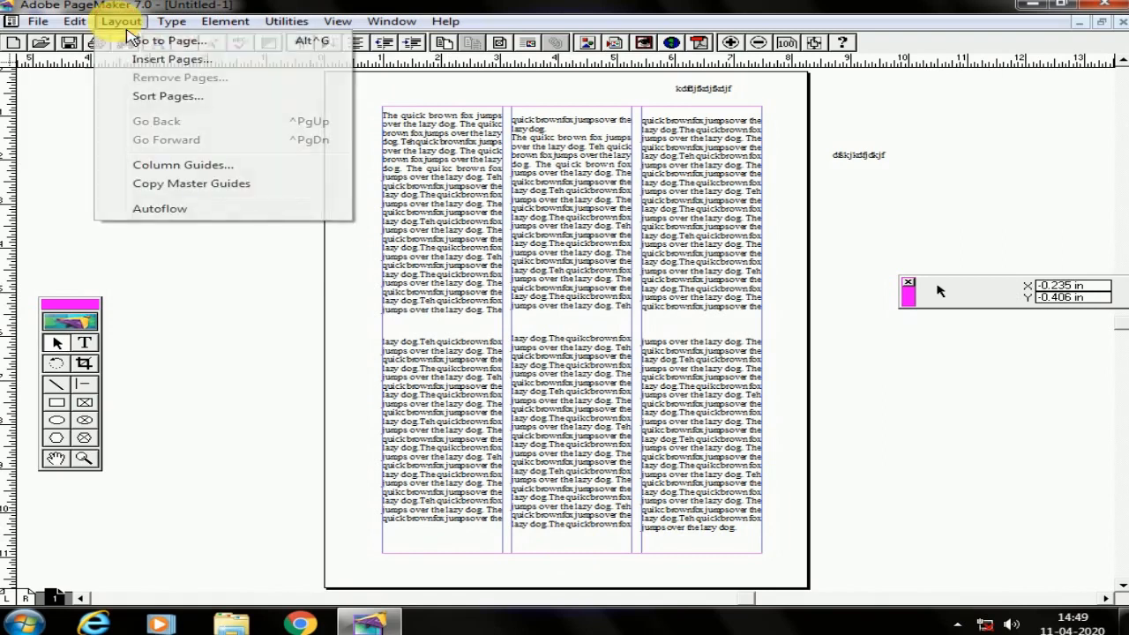
pyautogui.click(84, 342)
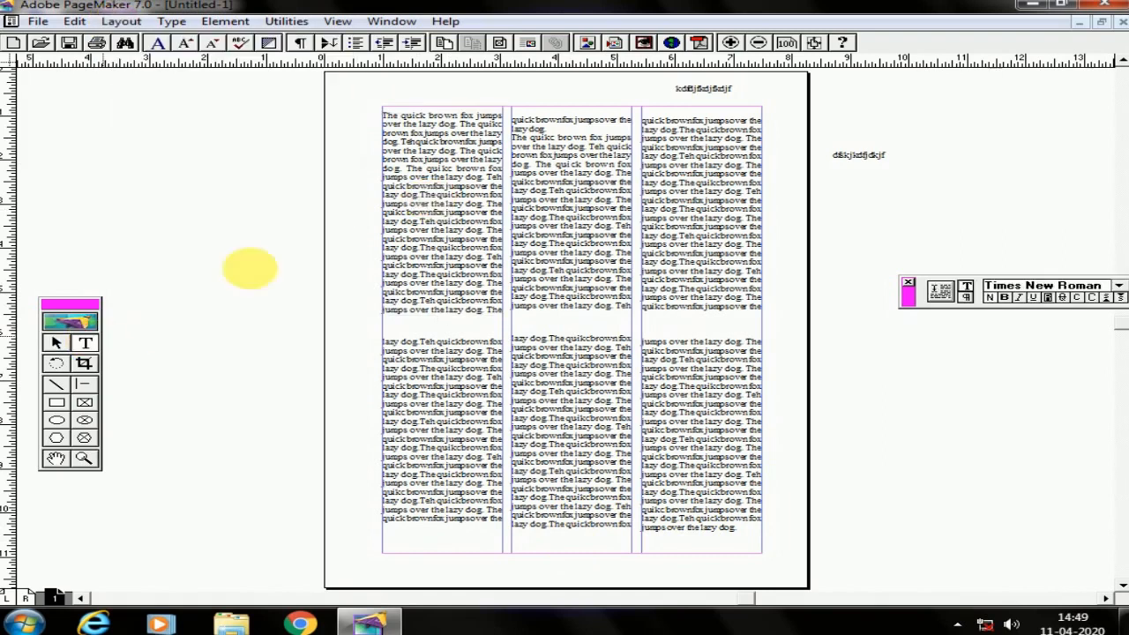
pyautogui.hotkey('ctrl', 'a')
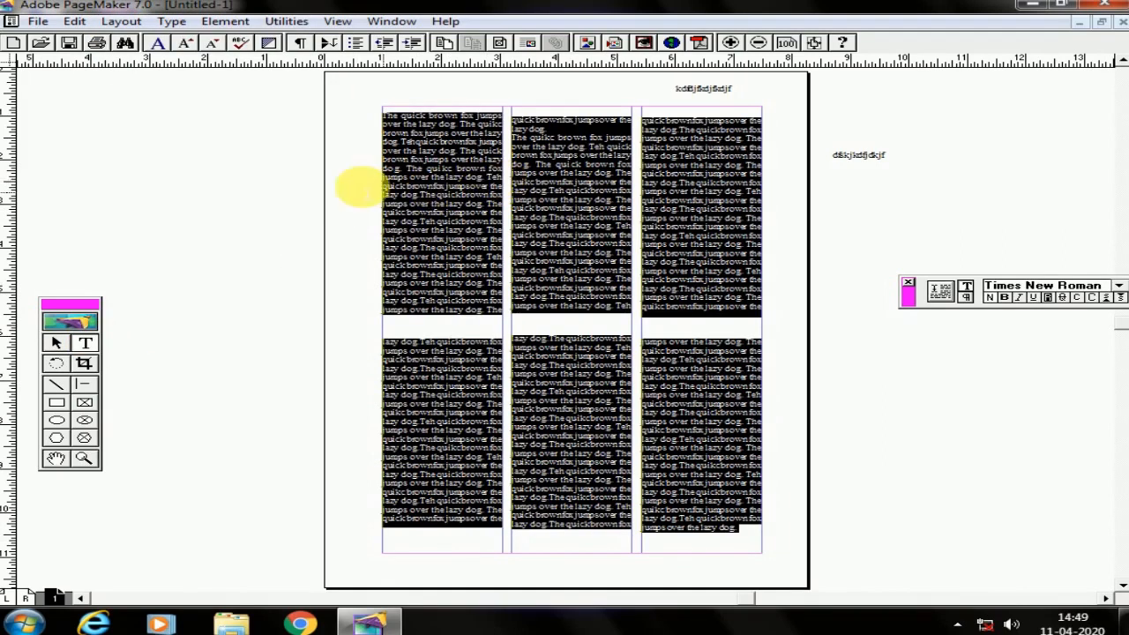
pyautogui.click(119, 20)
pyautogui.click(185, 166)
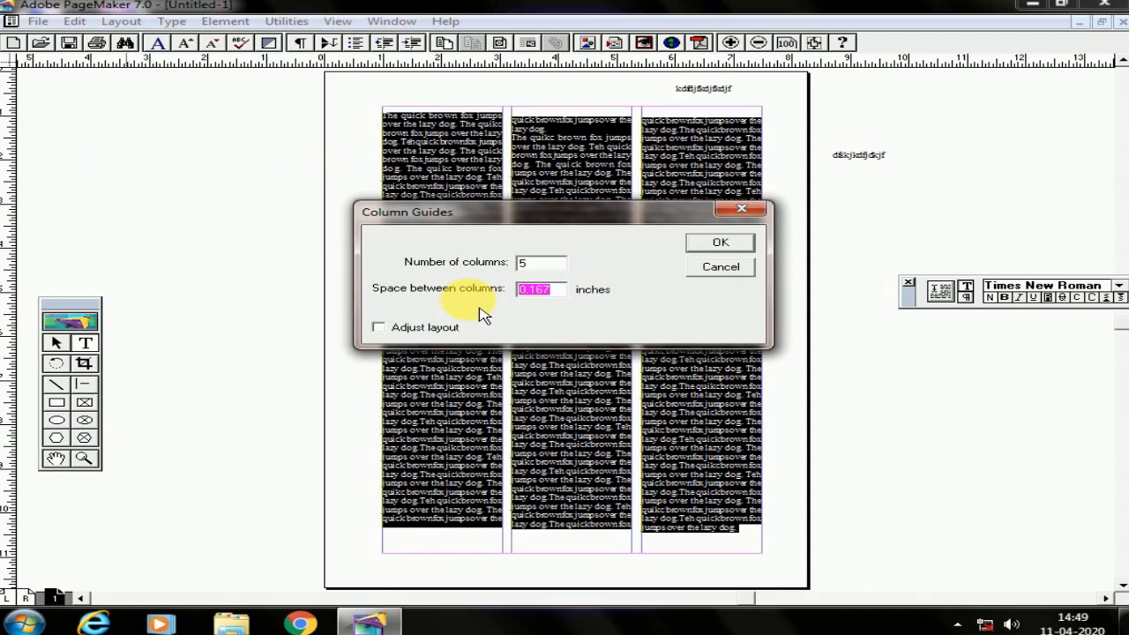
pyautogui.click(719, 241)
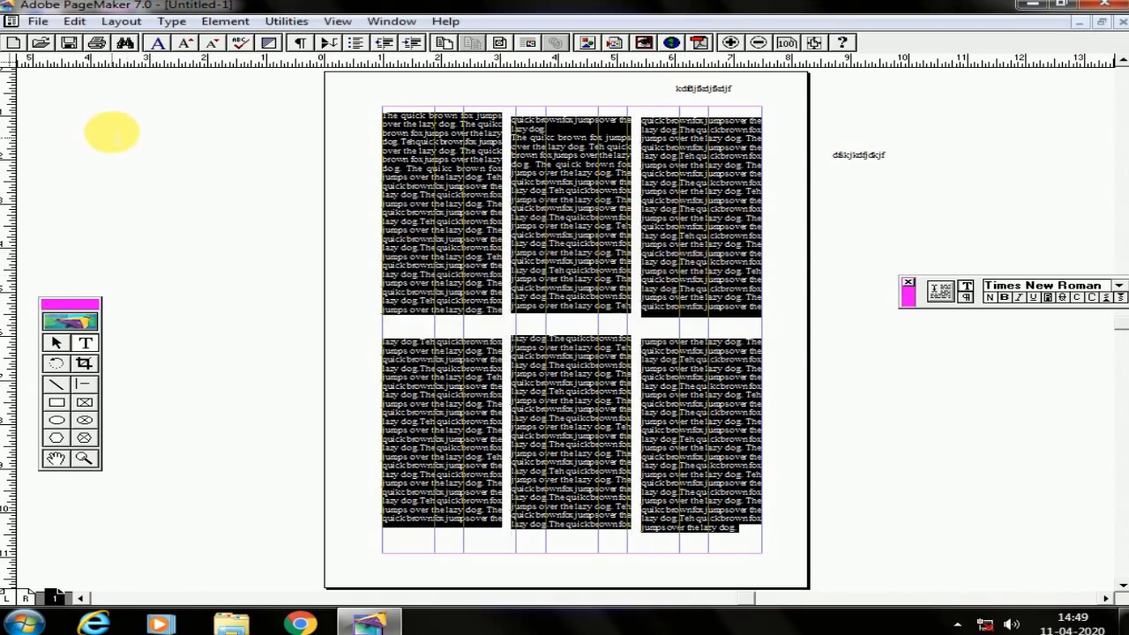
# Narrow the upper first and second text blocks to fit the first two of the five columns
pyautogui.click(54, 342)
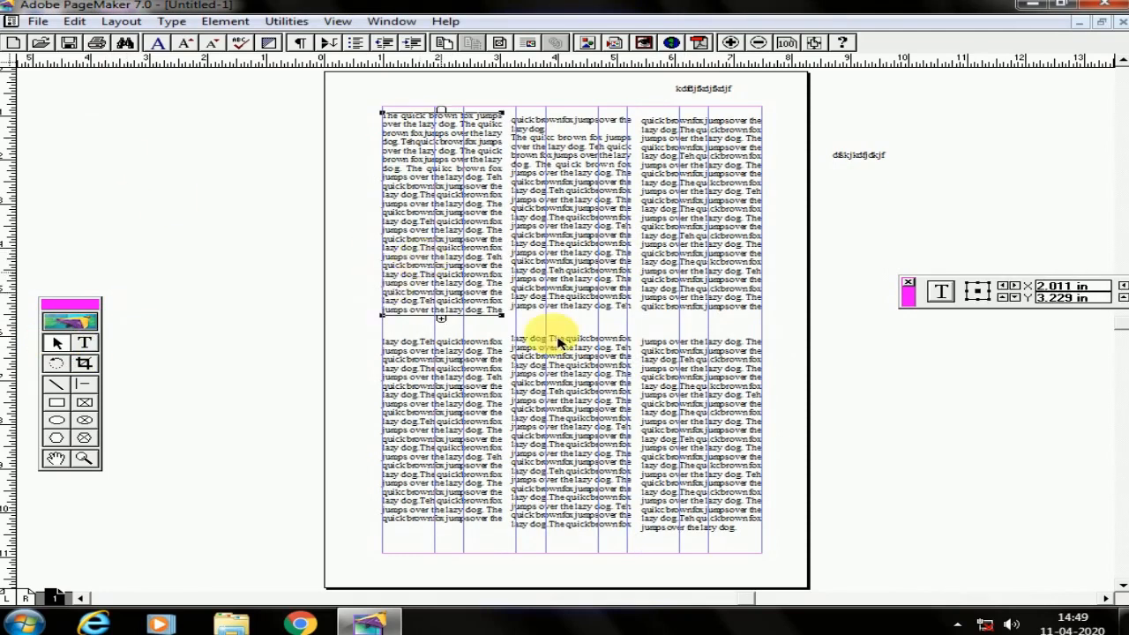
pyautogui.moveTo(506, 322); pyautogui.dragTo(439, 314)
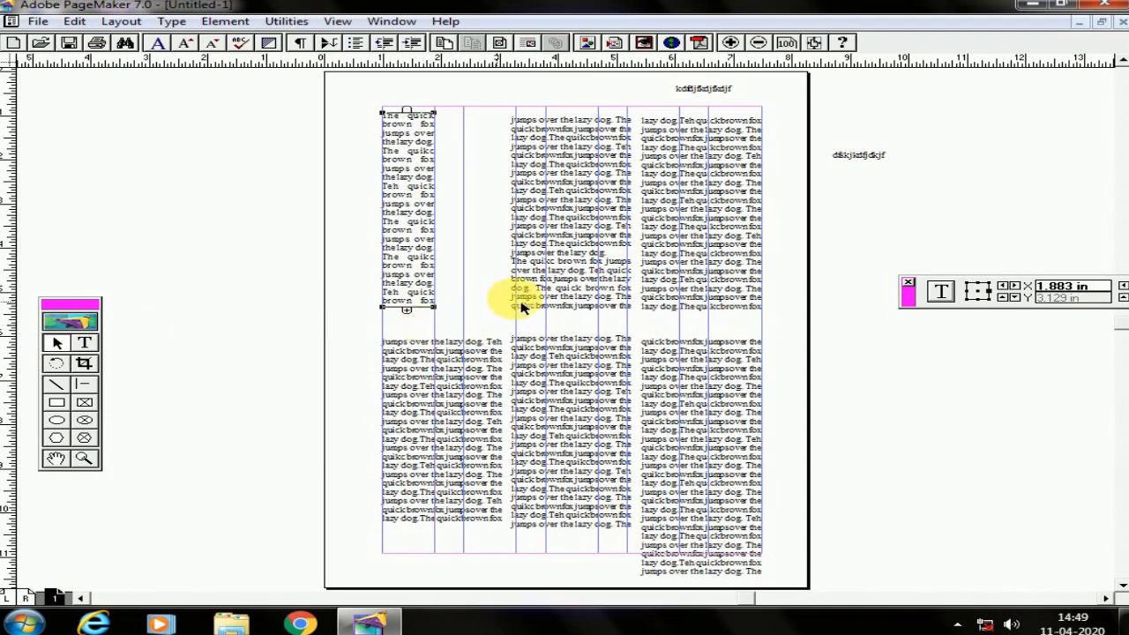
pyautogui.moveTo(538, 300); pyautogui.dragTo(491, 296)
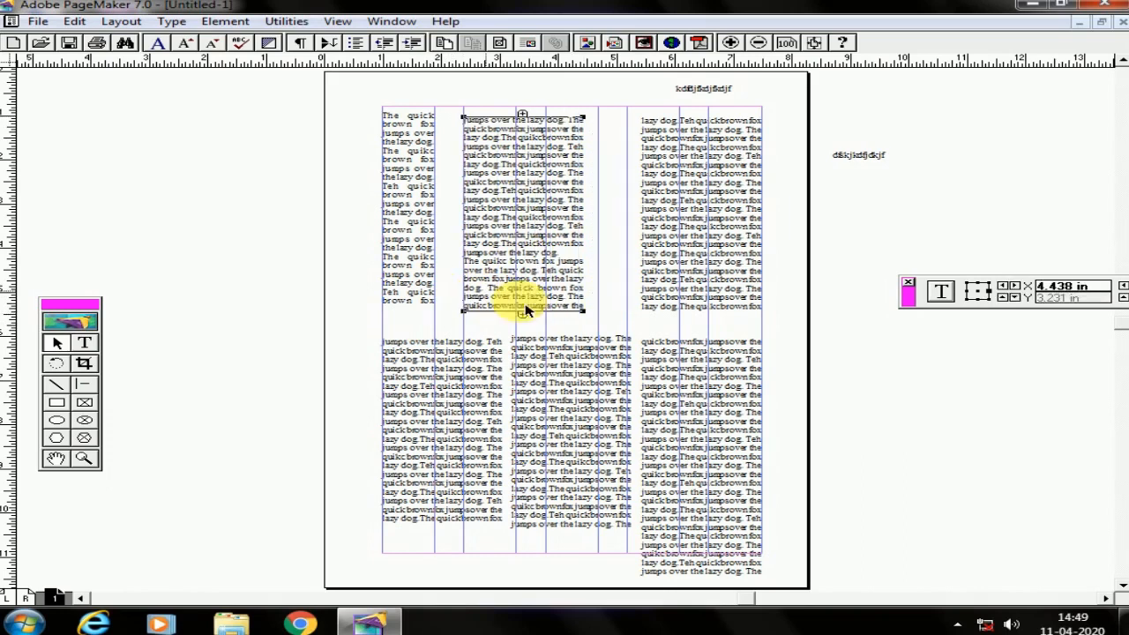
pyautogui.moveTo(584, 312); pyautogui.dragTo(516, 304)
# Stretch the first block across the page to gather the whole story, and narrow it to a full-height block in the first column
pyautogui.click(407, 263)
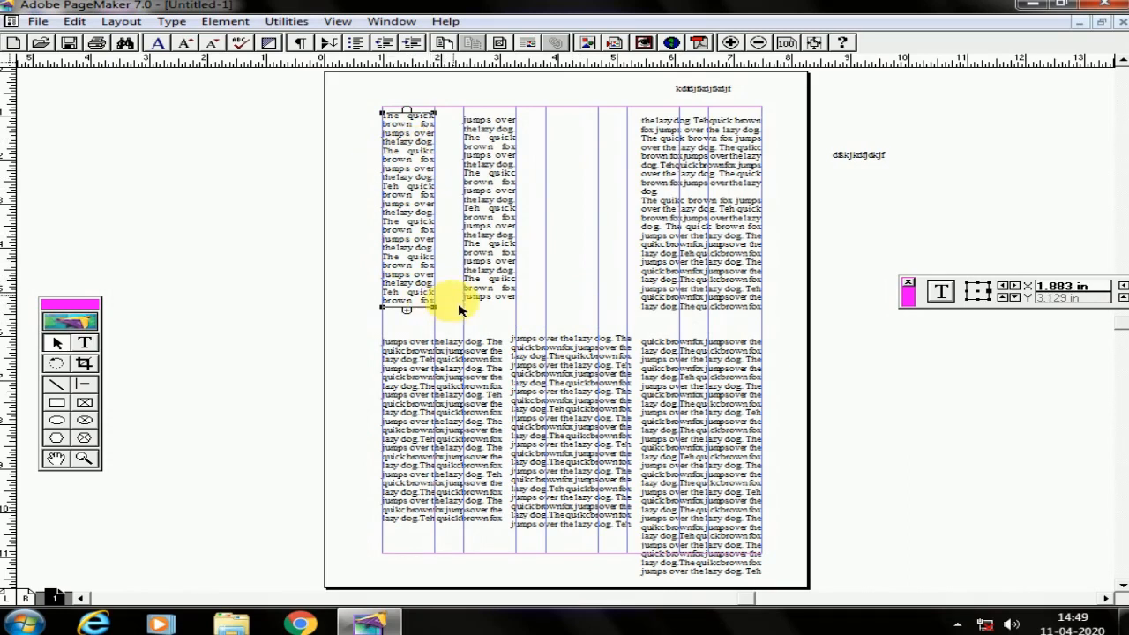
pyautogui.moveTo(442, 319); pyautogui.dragTo(767, 560)
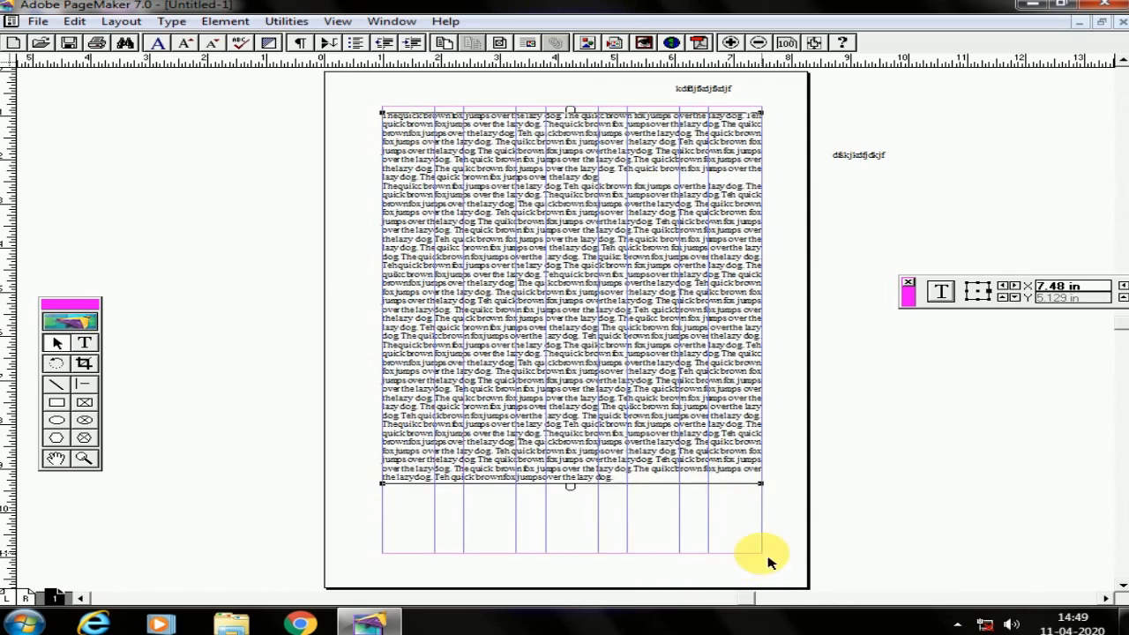
pyautogui.moveTo(761, 485); pyautogui.dragTo(445, 571)
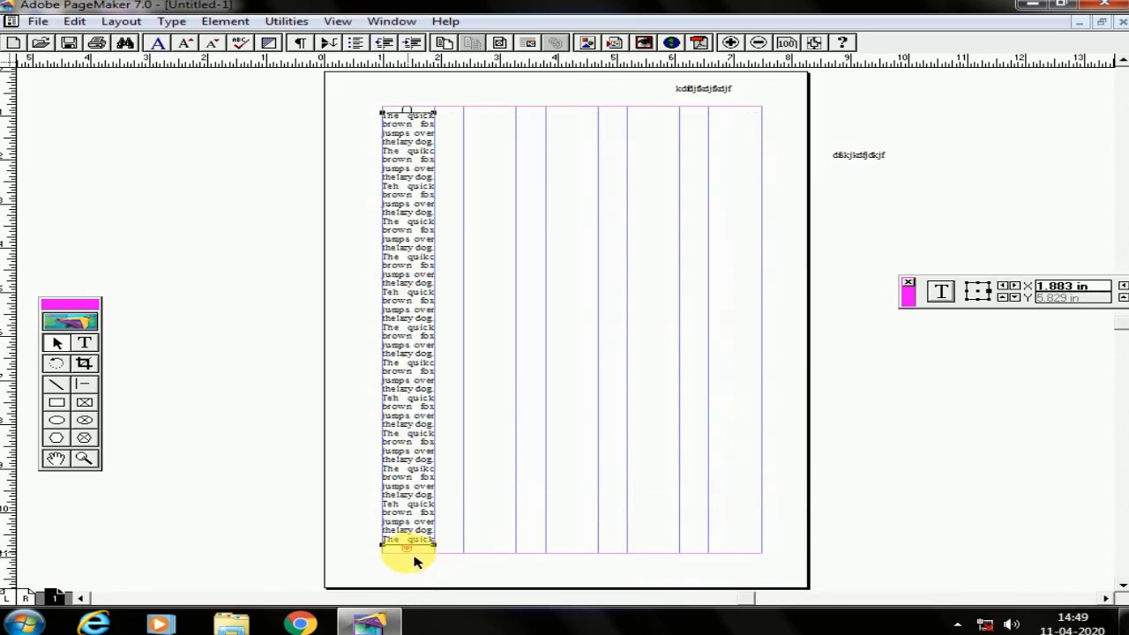
# Flow the overflow text into full-height blocks in the second and third columns
pyautogui.click(410, 549)
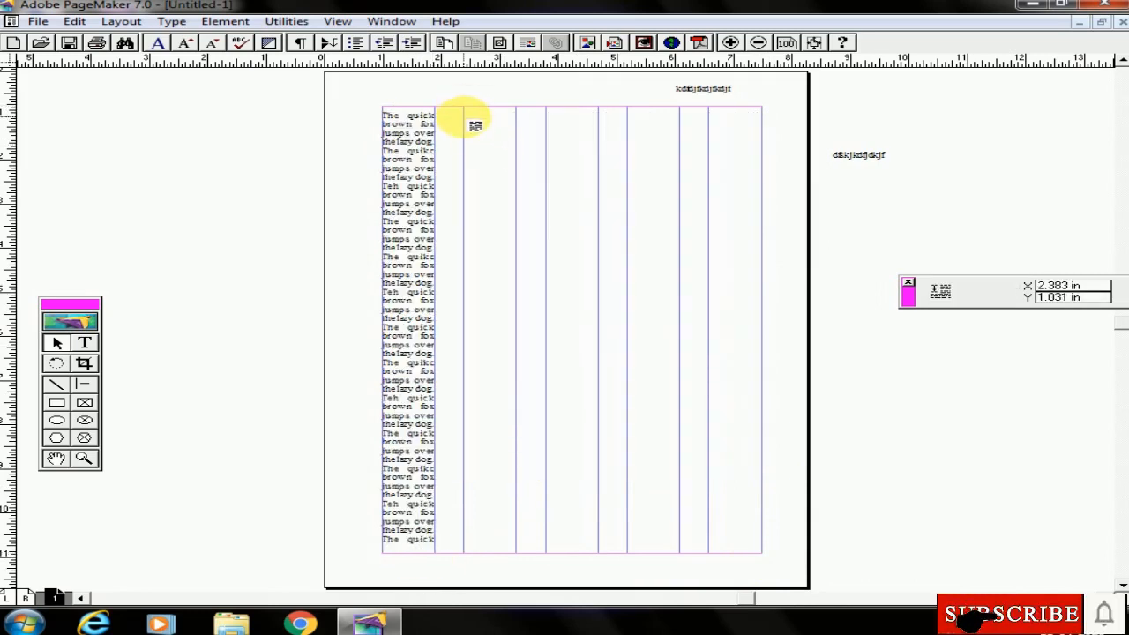
pyautogui.click(474, 125)
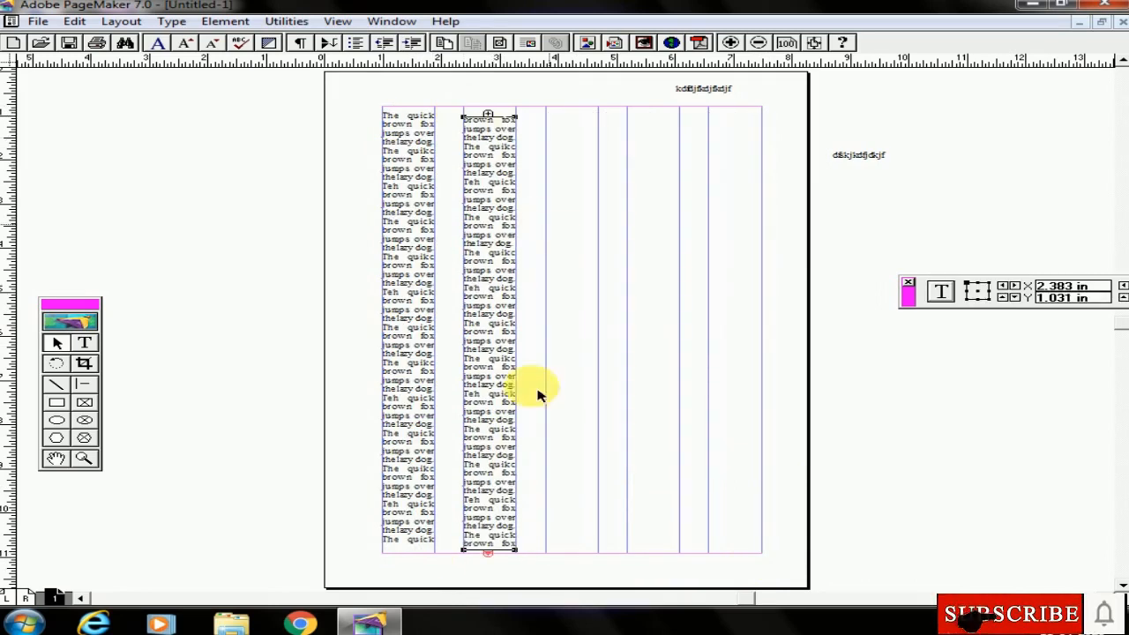
pyautogui.click(486, 550)
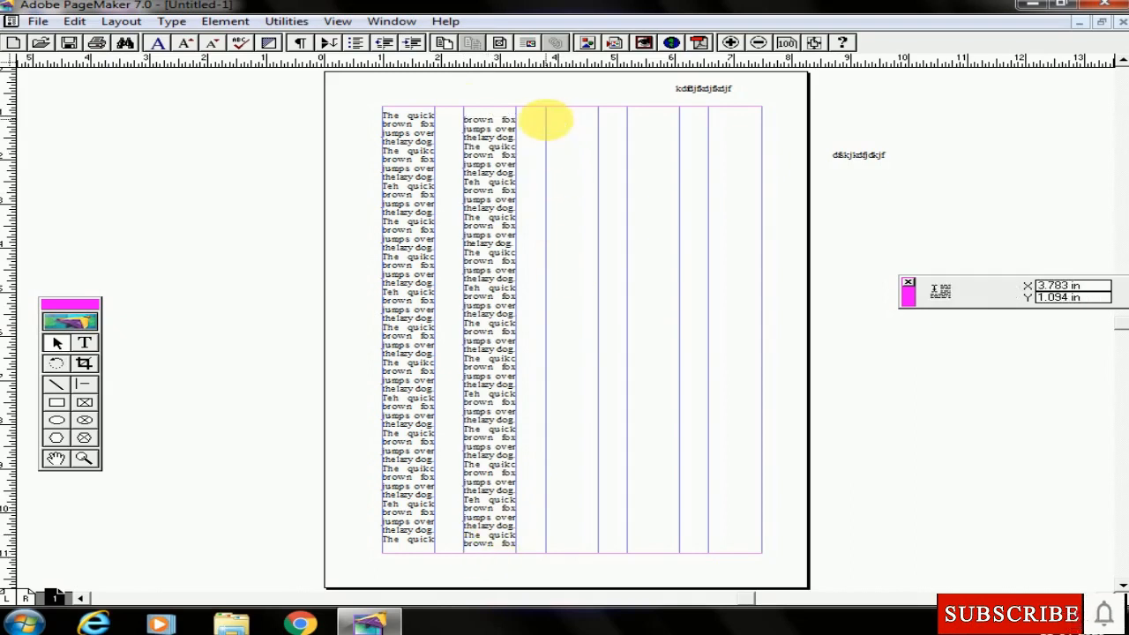
pyautogui.click(547, 121)
pyautogui.click(572, 551)
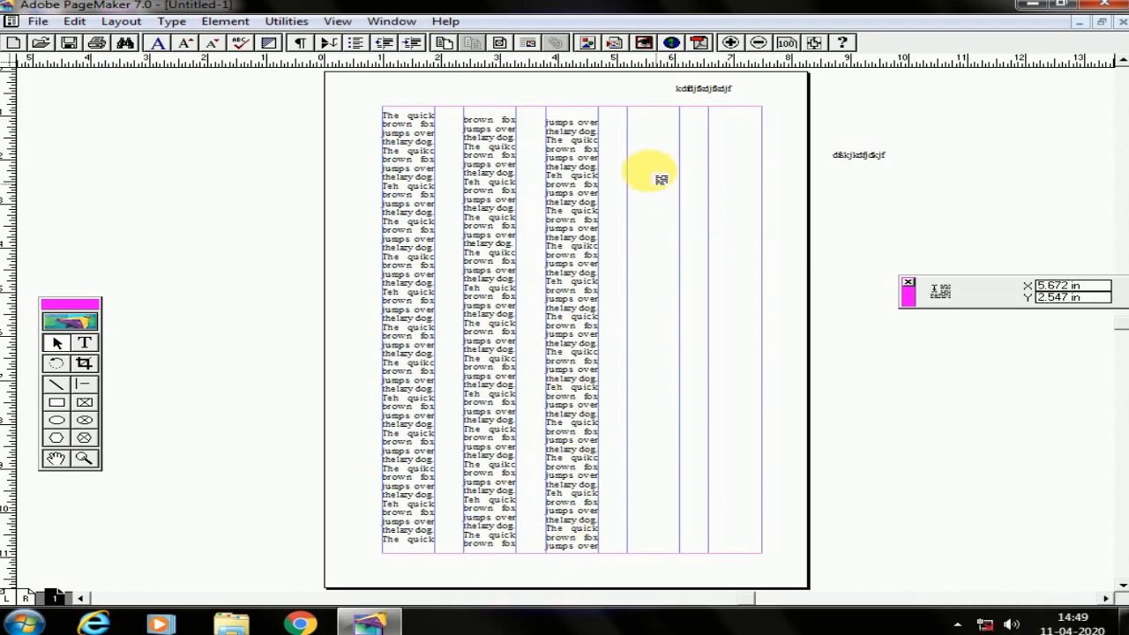
# Flow the remaining text into two short blocks at the top of the fourth and fifth columns
pyautogui.moveTo(632, 127); pyautogui.dragTo(691, 258)
pyautogui.click(653, 252)
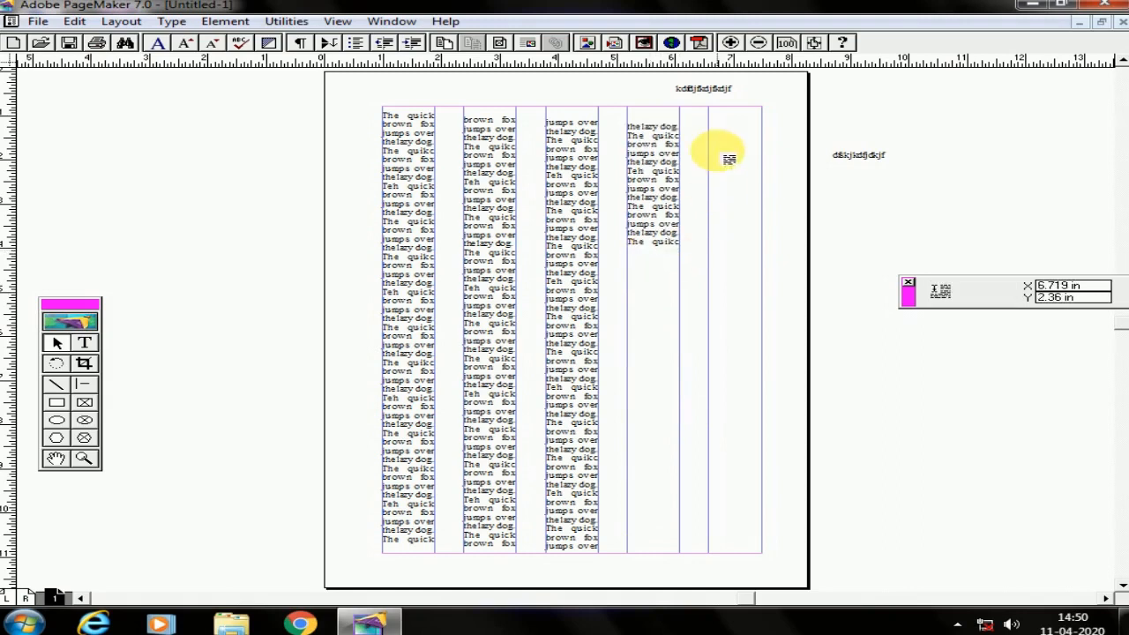
pyautogui.moveTo(719, 131); pyautogui.dragTo(759, 251)
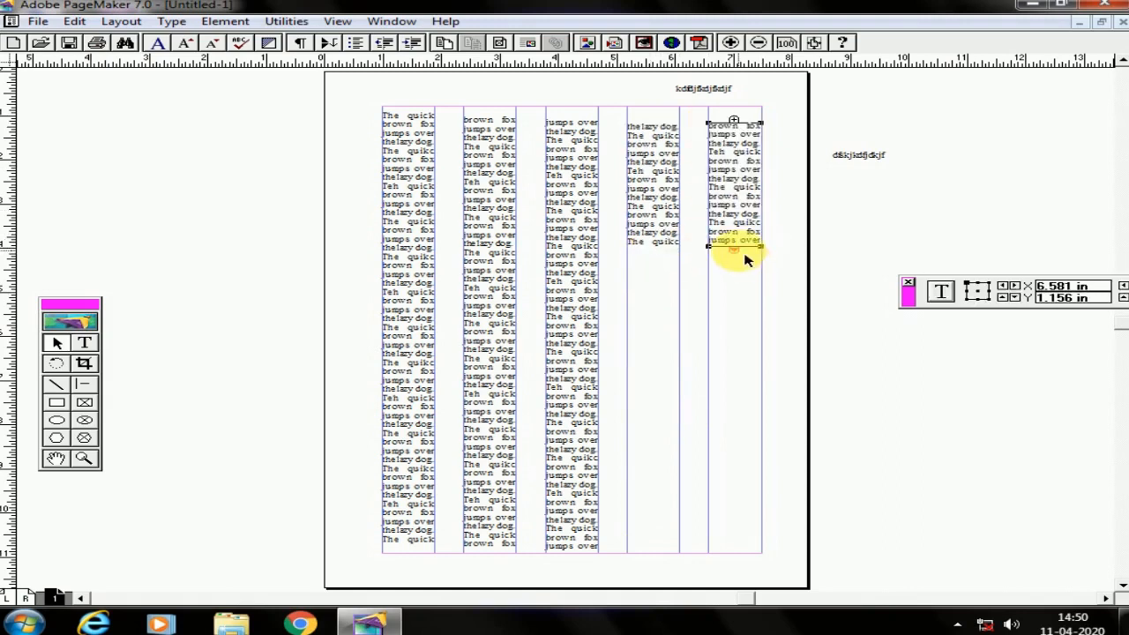
# Flow the overflow into a pair of short blocks across the middle of the fourth and fifth columns
pyautogui.moveTo(634, 292); pyautogui.dragTo(685, 449)
pyautogui.click(651, 438)
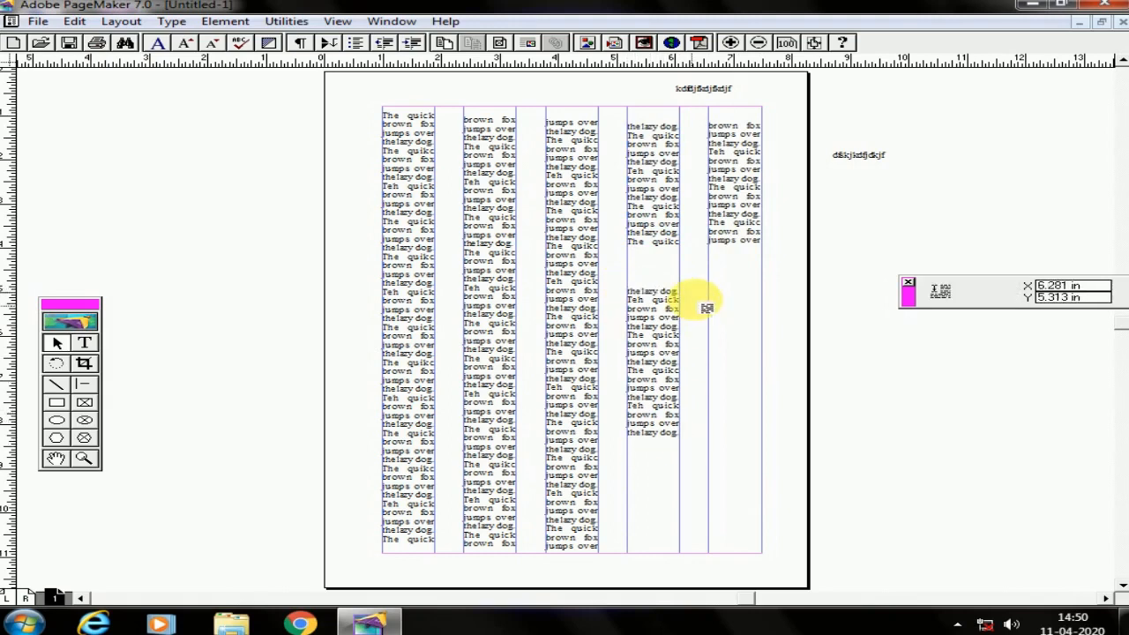
pyautogui.moveTo(720, 300); pyautogui.dragTo(773, 450)
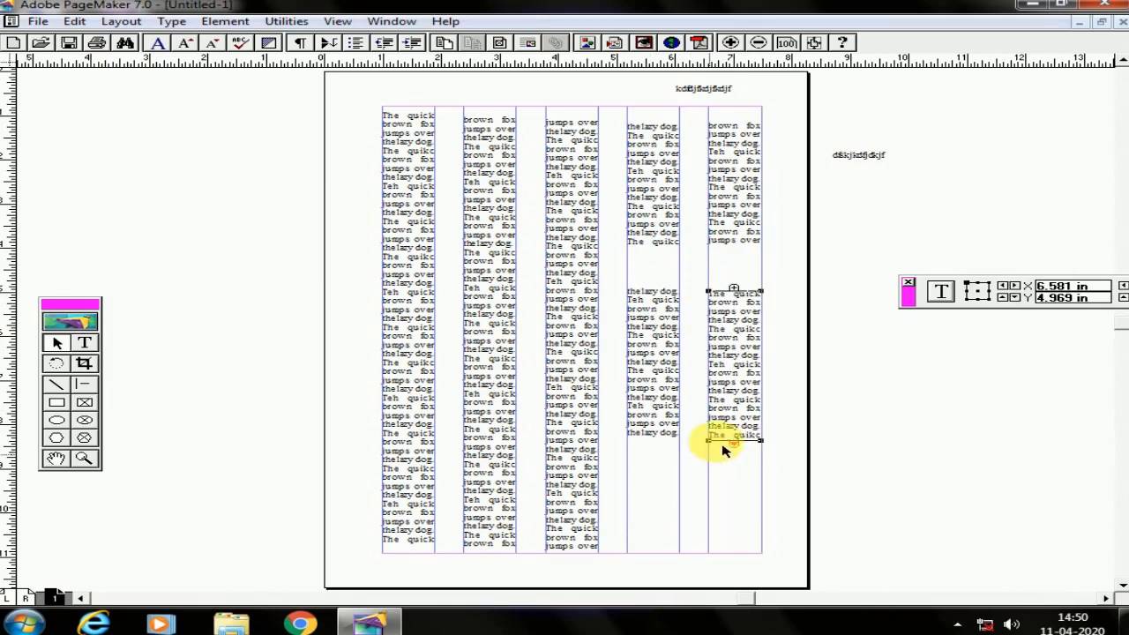
# Flow the remaining text into two short blocks down to the bottom margin in the fourth and fifth columns
pyautogui.click(744, 448)
pyautogui.moveTo(639, 466); pyautogui.dragTo(674, 552)
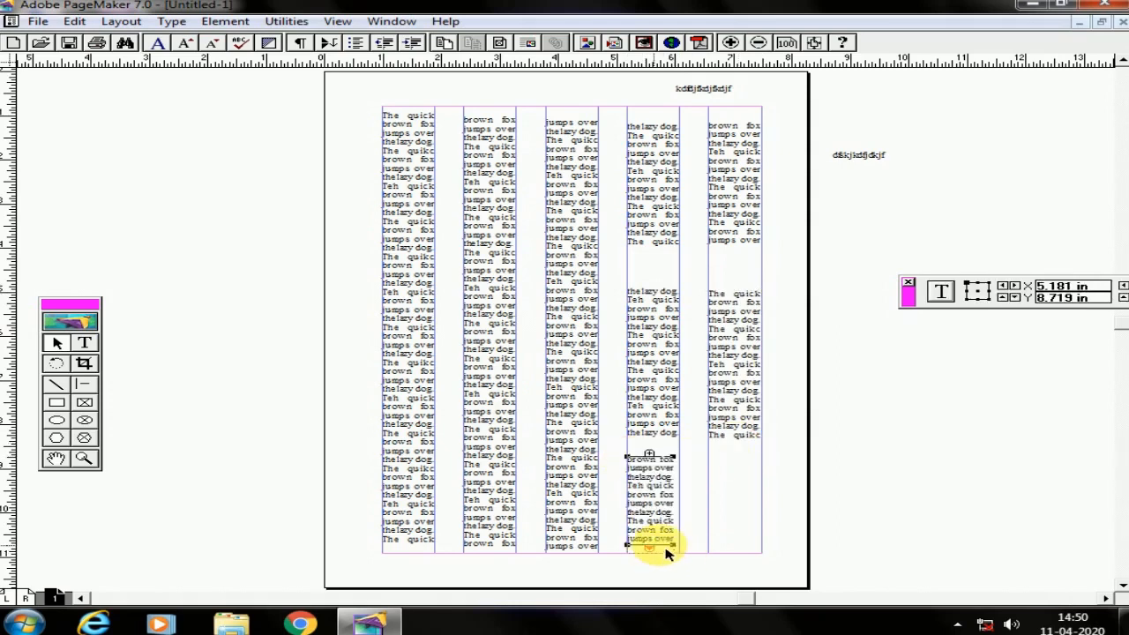
pyautogui.click(653, 547)
pyautogui.moveTo(710, 454); pyautogui.dragTo(762, 553)
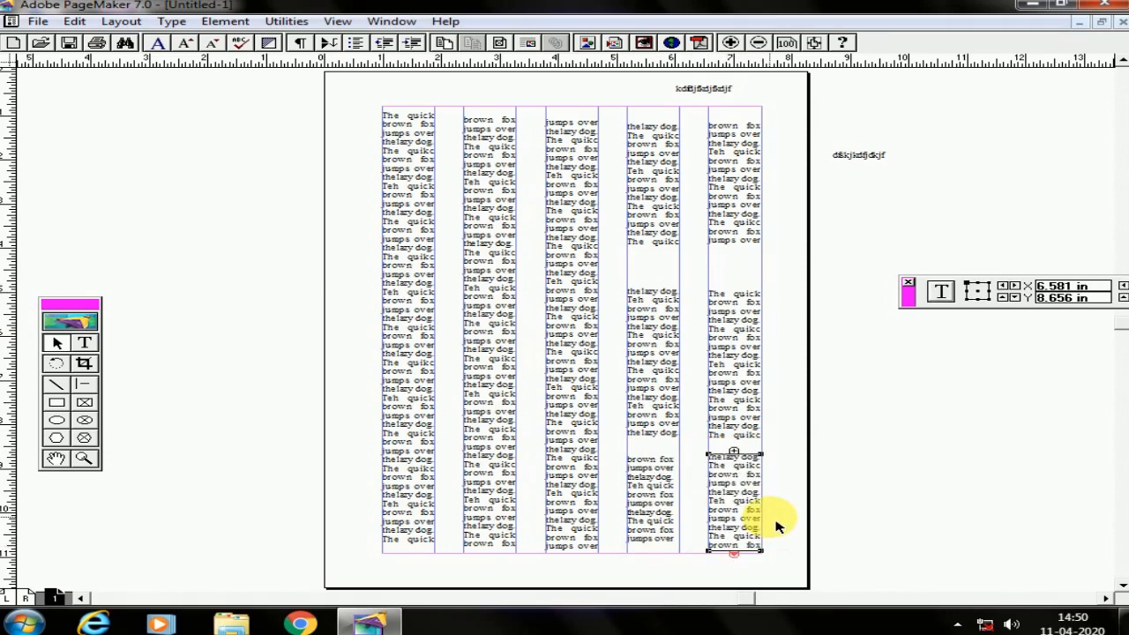
# Reset the column guides to a single column and stretch the first block to the full text width to hold the whole story
pyautogui.click(121, 21)
pyautogui.click(208, 164)
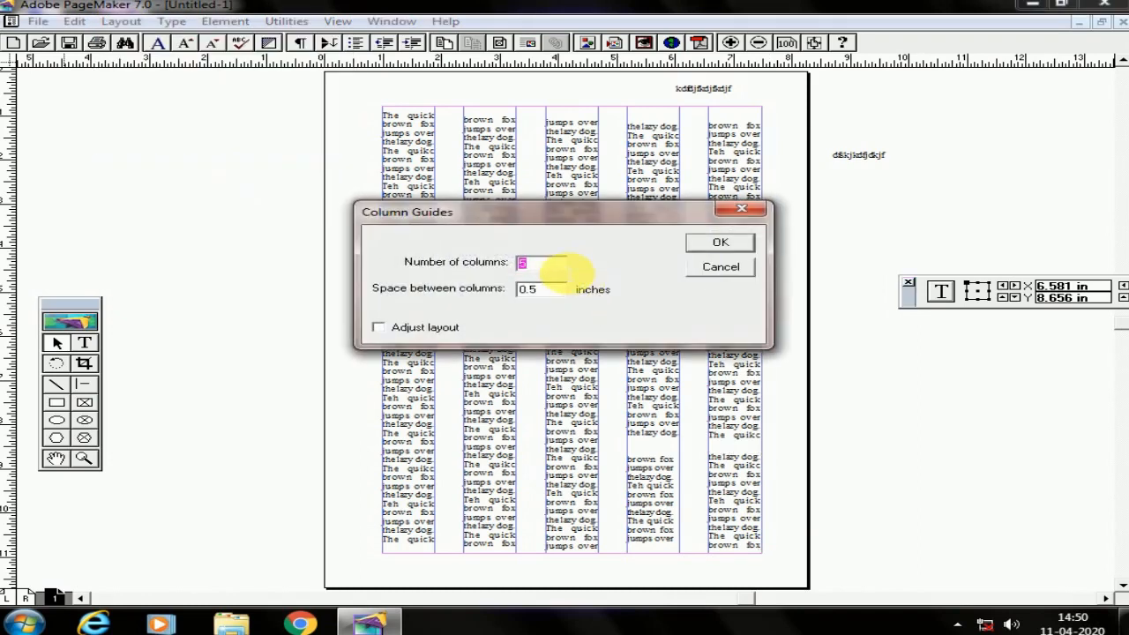
pyautogui.click(728, 244)
pyautogui.click(415, 181)
pyautogui.moveTo(441, 556); pyautogui.dragTo(767, 561)
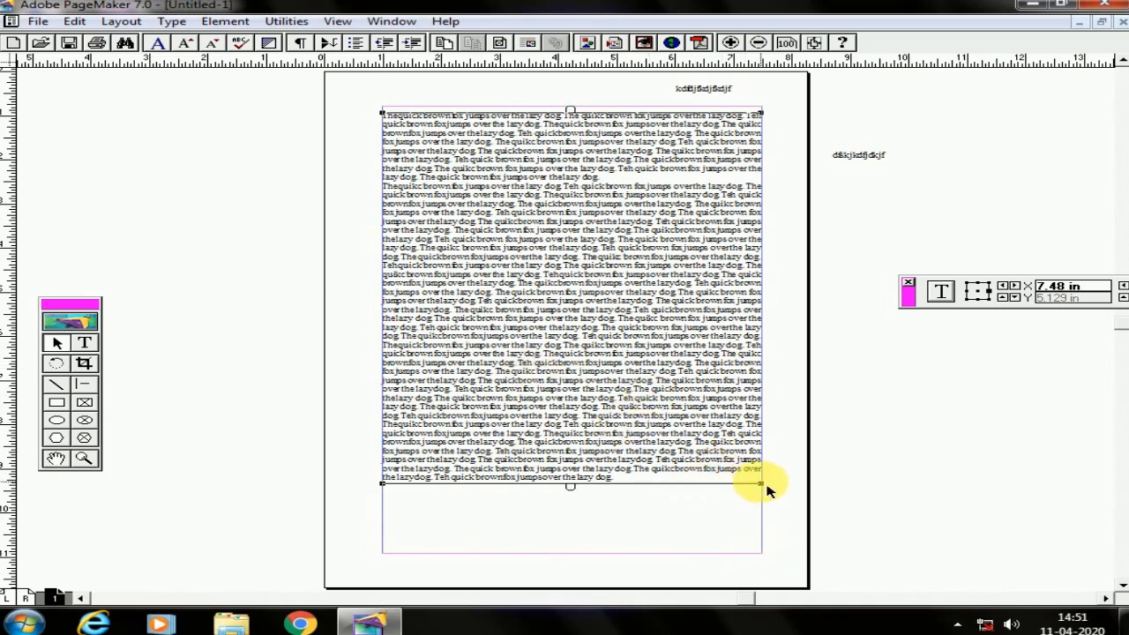
# Move the full-width text block down and left, past the left margin guide
pyautogui.keyDown('ctrl'); pyautogui.click(516, 281); pyautogui.keyUp('ctrl')
pyautogui.moveTo(616, 308); pyautogui.dragTo(582, 457)
pyautogui.moveTo(665, 280); pyautogui.dragTo(615, 267)
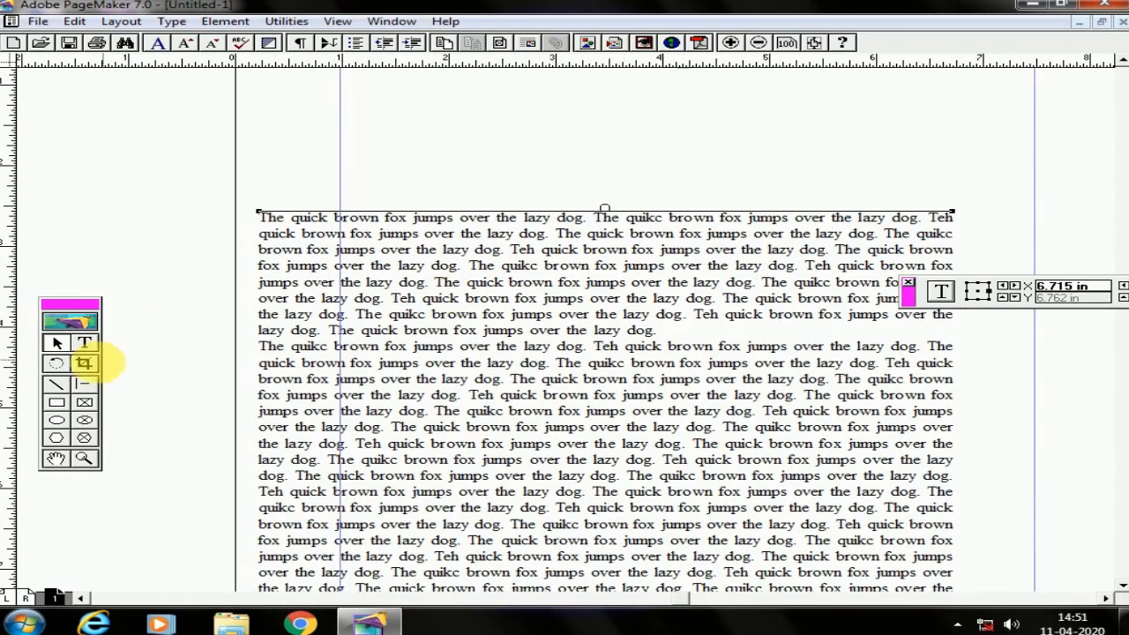
# Apply a drop cap 5 lines high to the first paragraph with the Drop cap plug-in
pyautogui.click(84, 343)
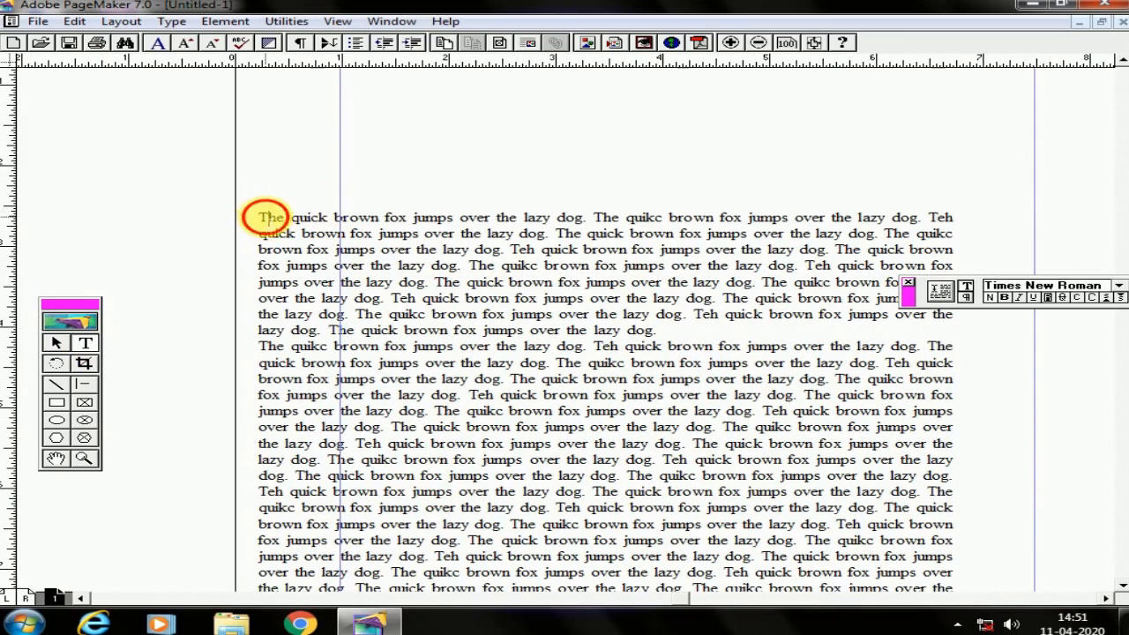
pyautogui.click(287, 21)
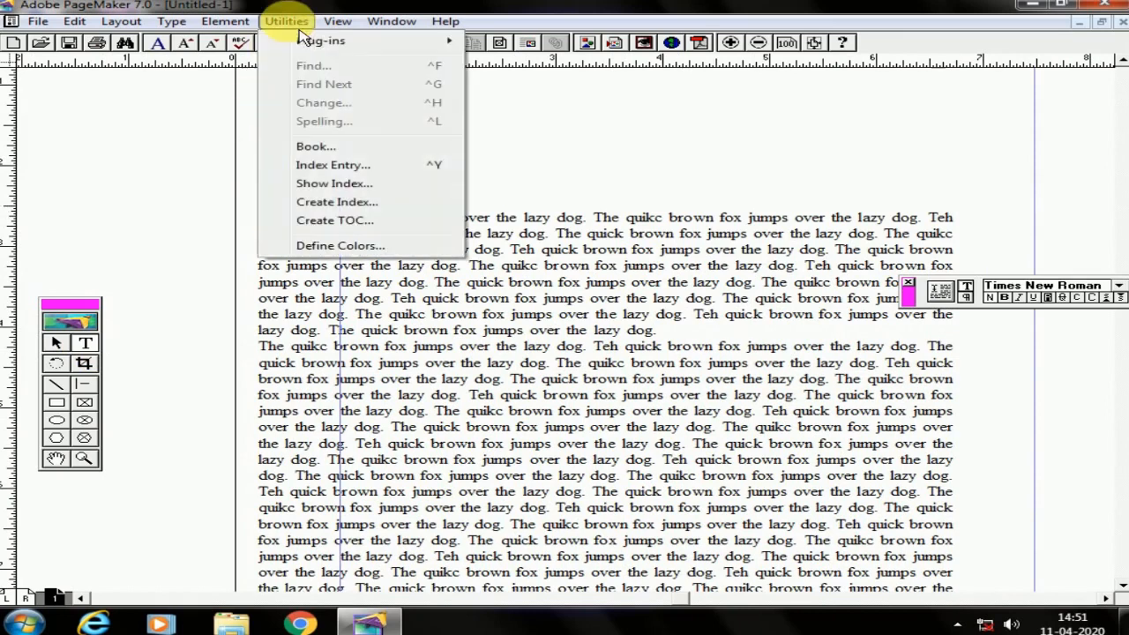
pyautogui.moveTo(319, 50)
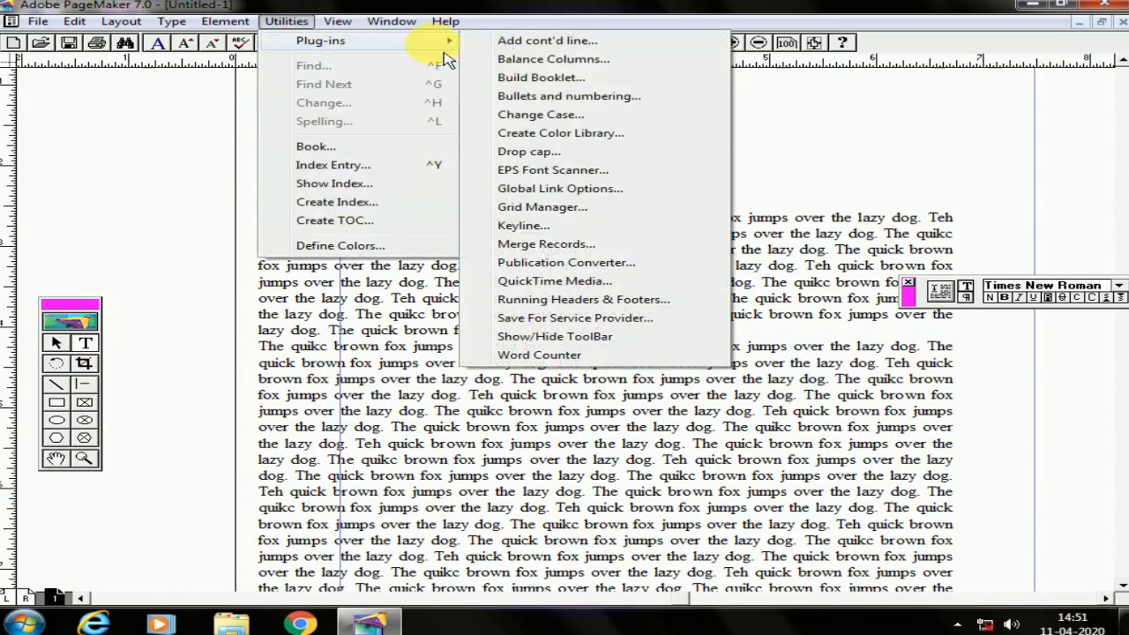
pyautogui.click(553, 156)
pyautogui.moveTo(530, 158); pyautogui.dragTo(806, 85)
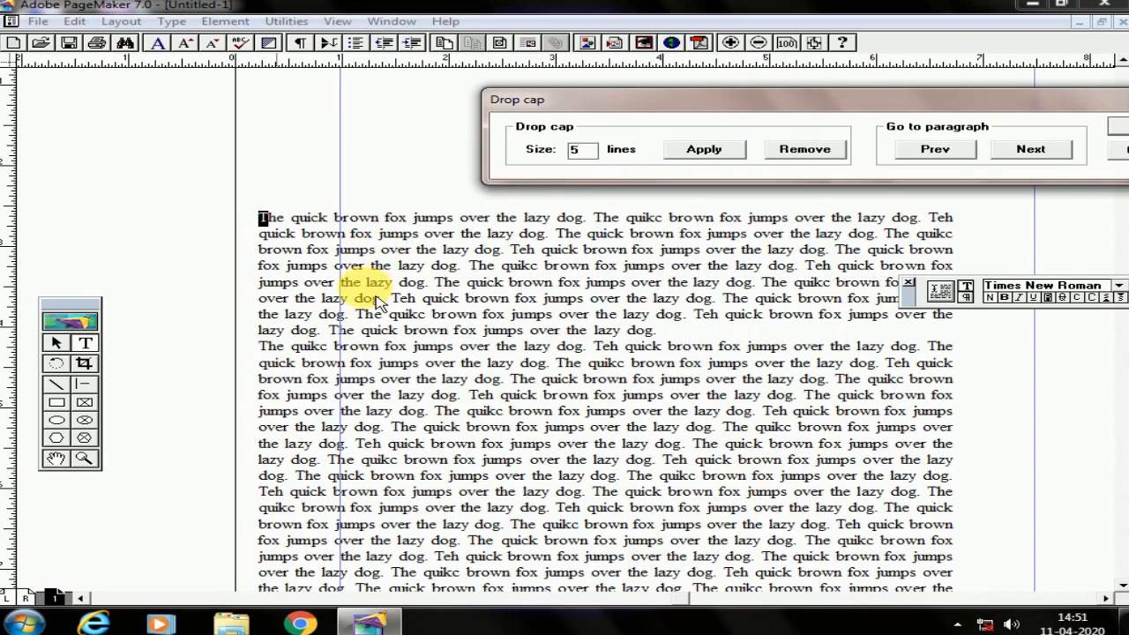
pyautogui.click(704, 148)
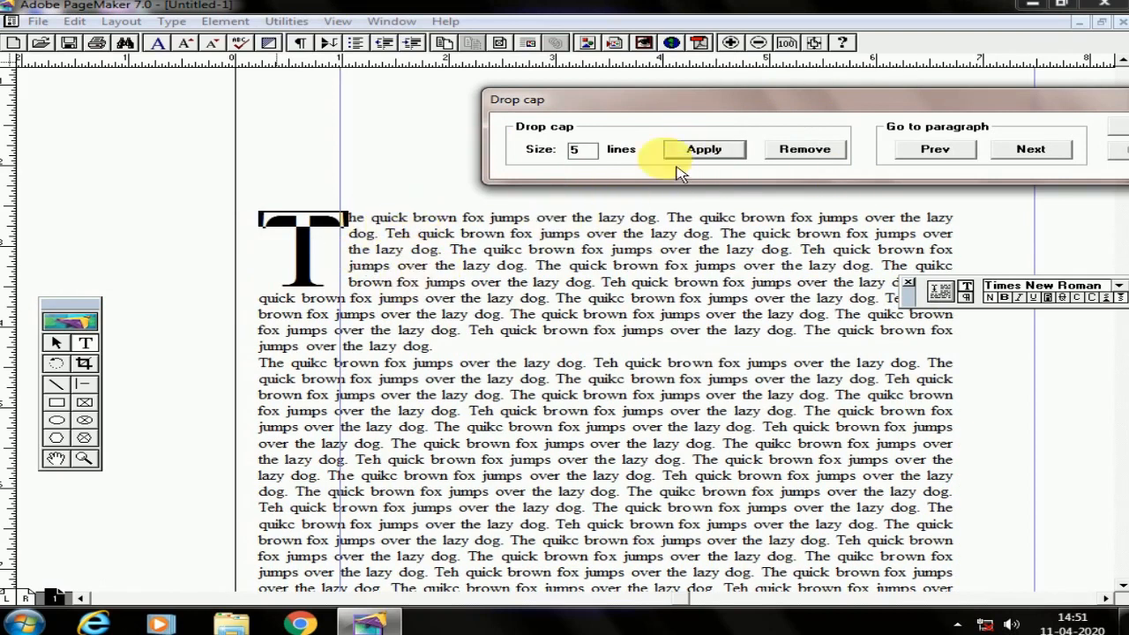
pyautogui.moveTo(1028, 97); pyautogui.dragTo(894, 87)
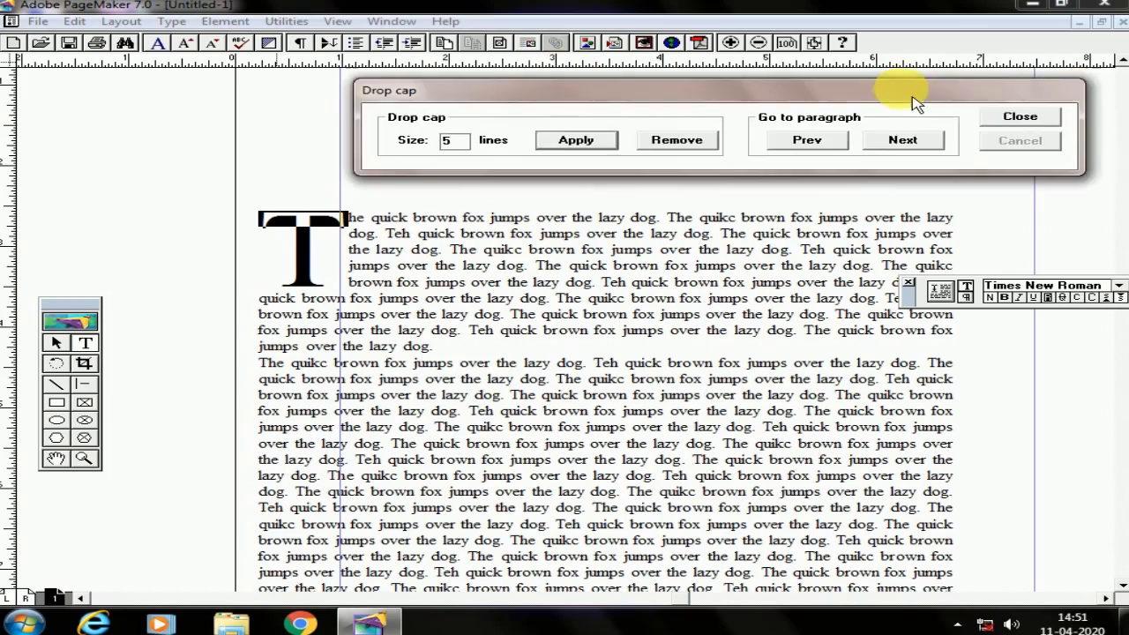
pyautogui.click(1014, 117)
pyautogui.click(291, 21)
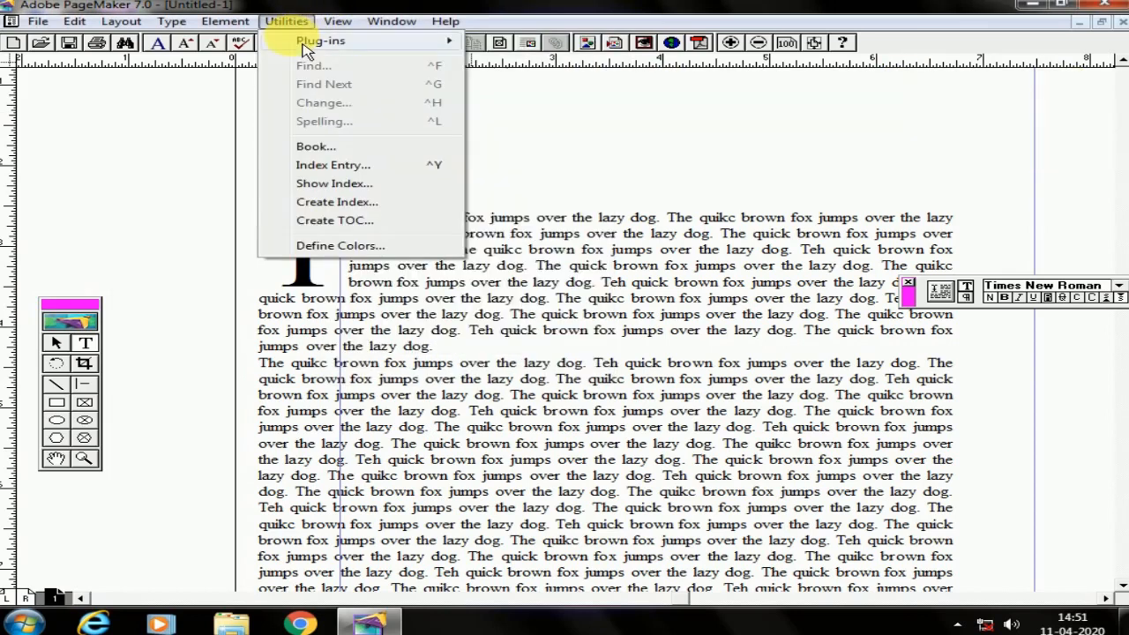
pyautogui.click(820, 265)
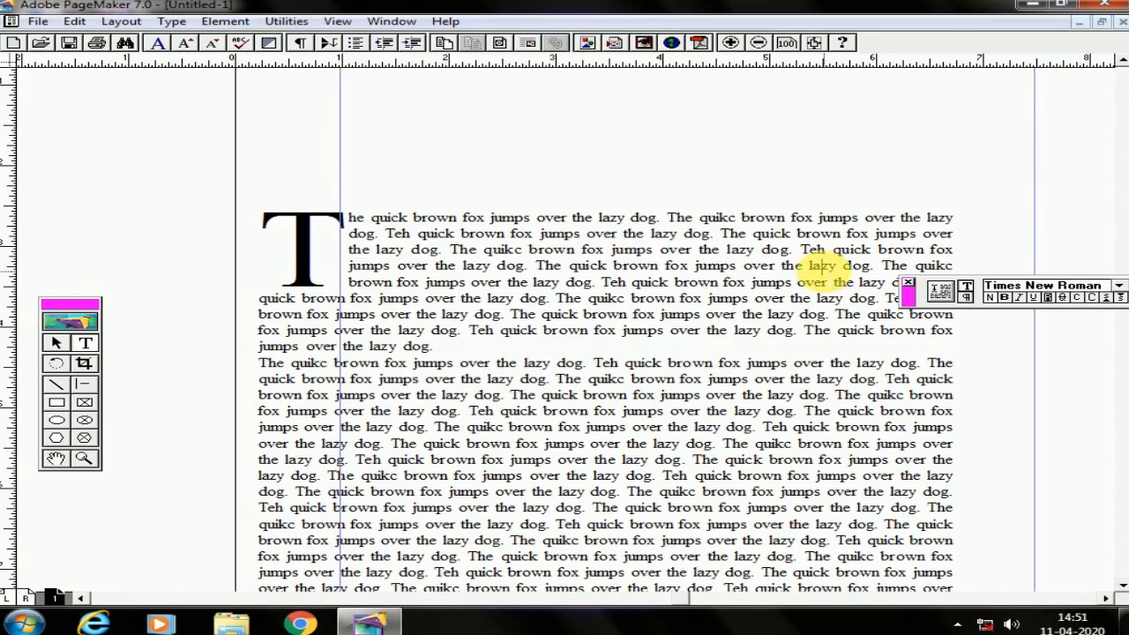
# Move the text block up and right, nearly back between the side margins, and highlight its drop cap letter with the Text tool
pyautogui.click(57, 343)
pyautogui.moveTo(477, 391); pyautogui.dragTo(574, 285)
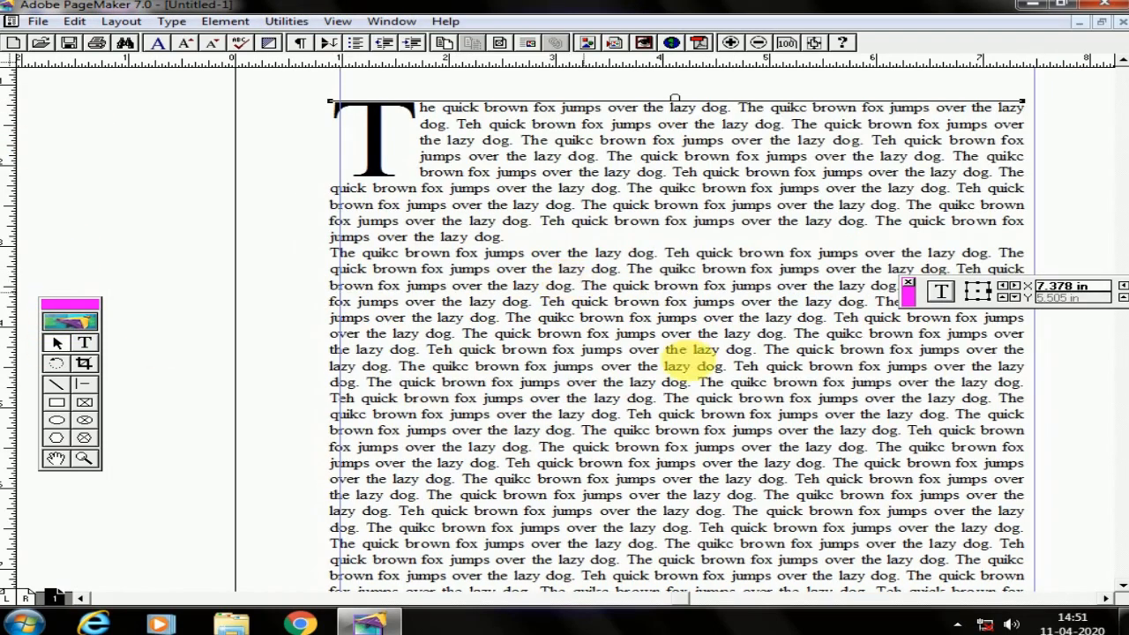
pyautogui.hotkey('ctrl', '-')
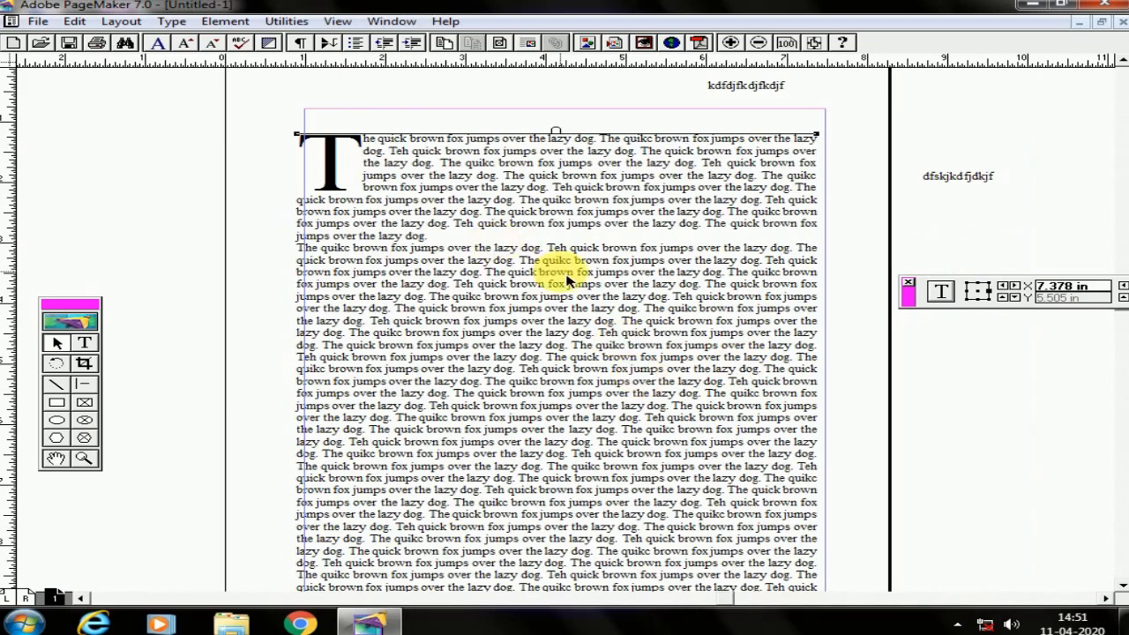
pyautogui.click(85, 343)
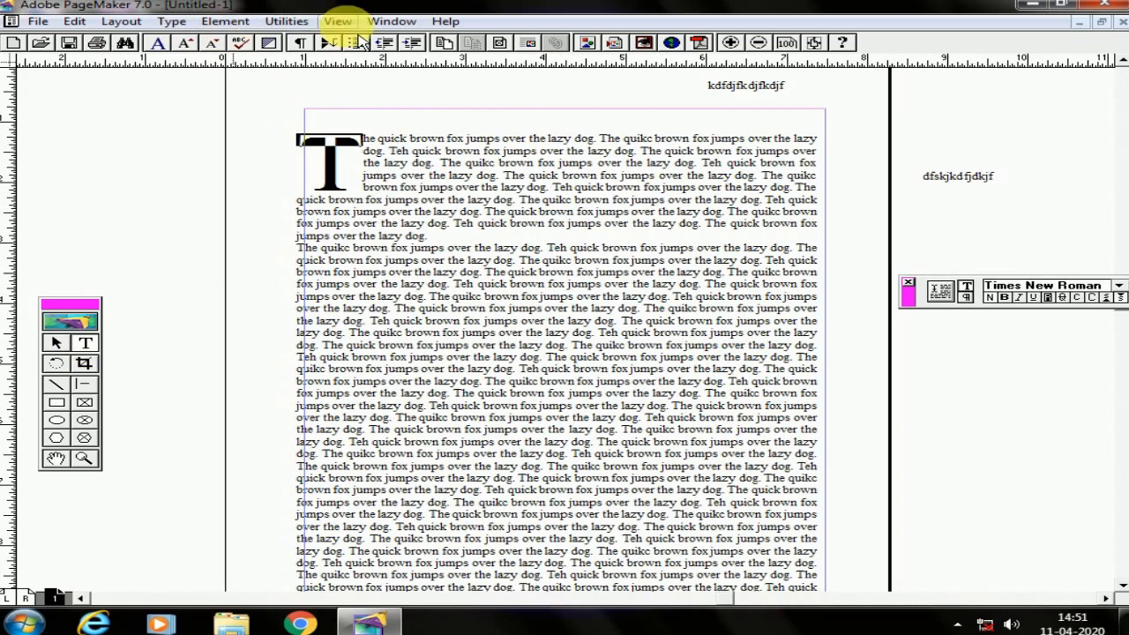
# Remove the first paragraph's drop cap and move the text block so it sits flush with the page's margin guides
pyautogui.click(289, 23)
pyautogui.moveTo(322, 41)
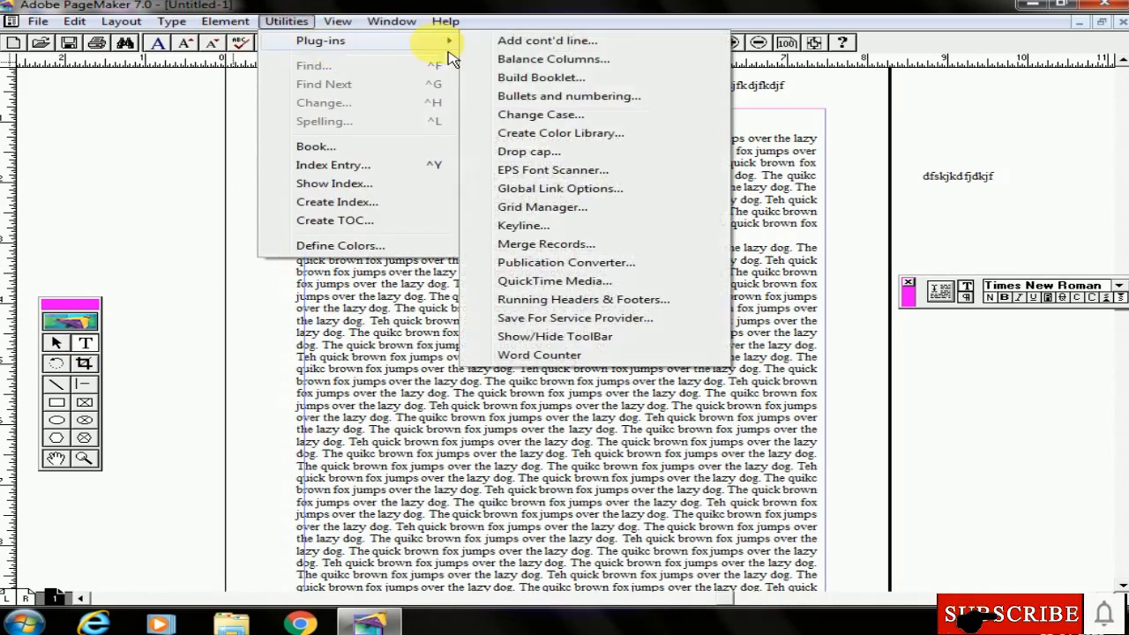
pyautogui.click(522, 152)
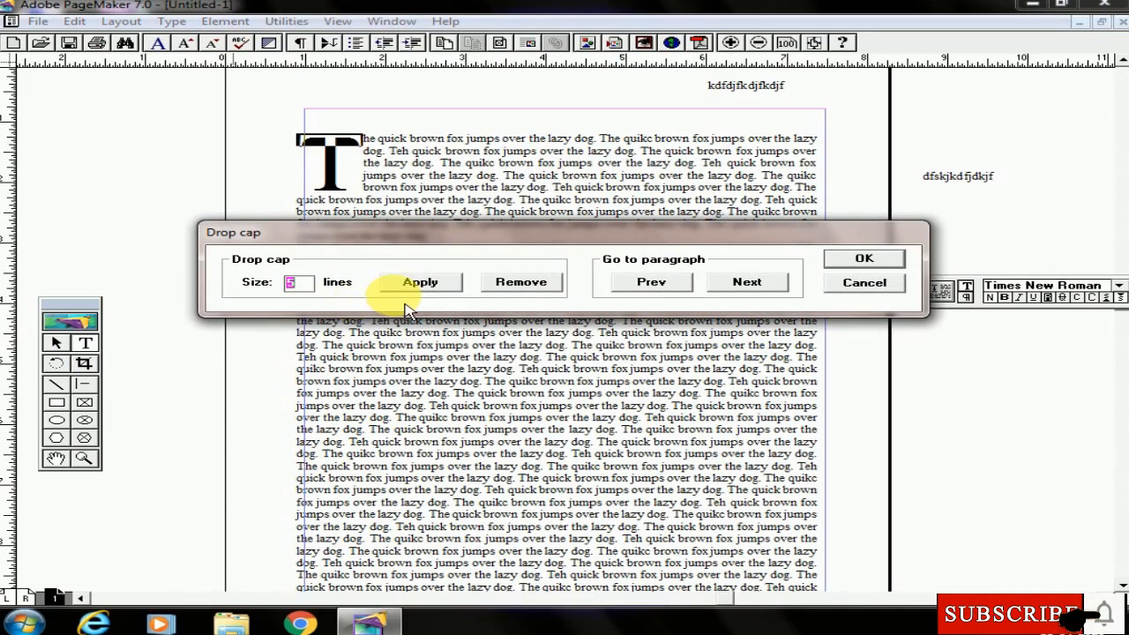
pyautogui.click(522, 282)
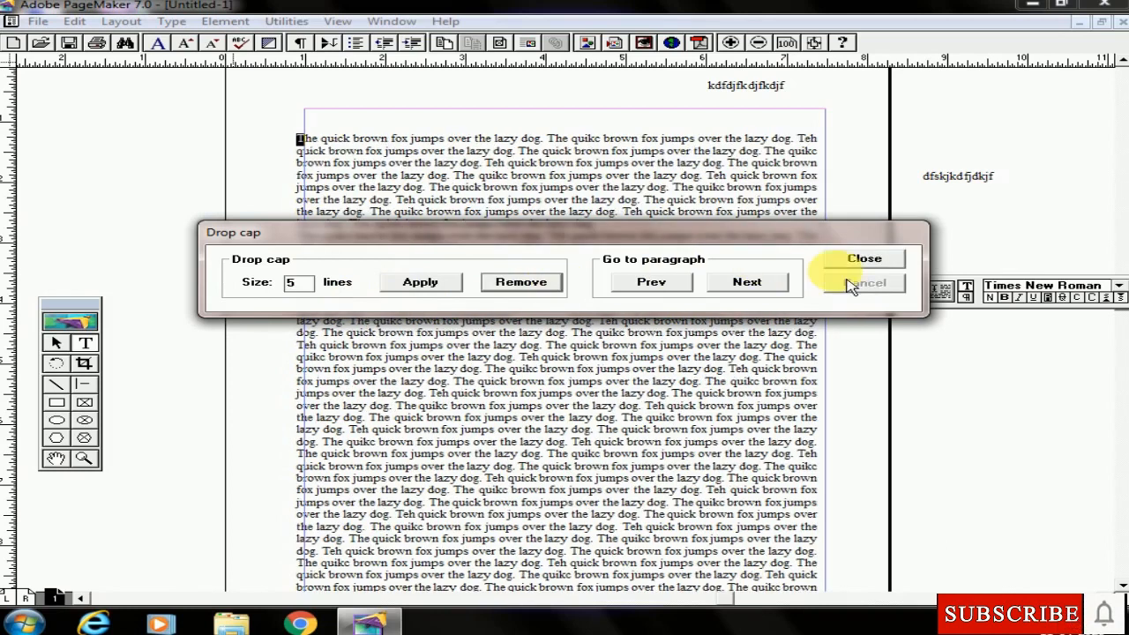
pyautogui.click(843, 261)
pyautogui.click(57, 343)
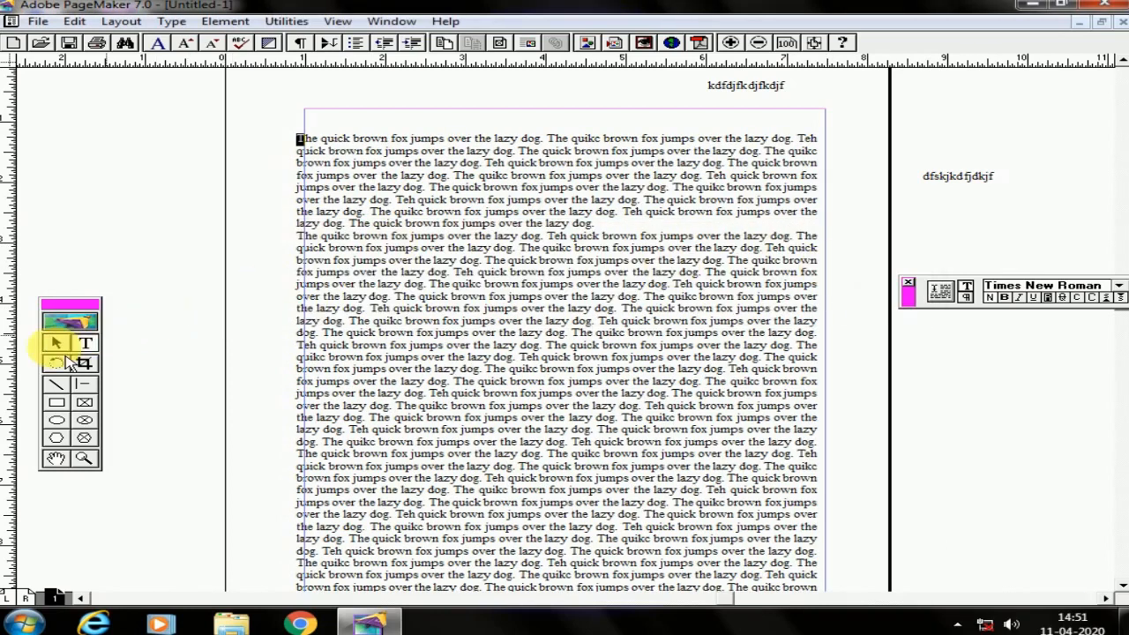
pyautogui.click(456, 327)
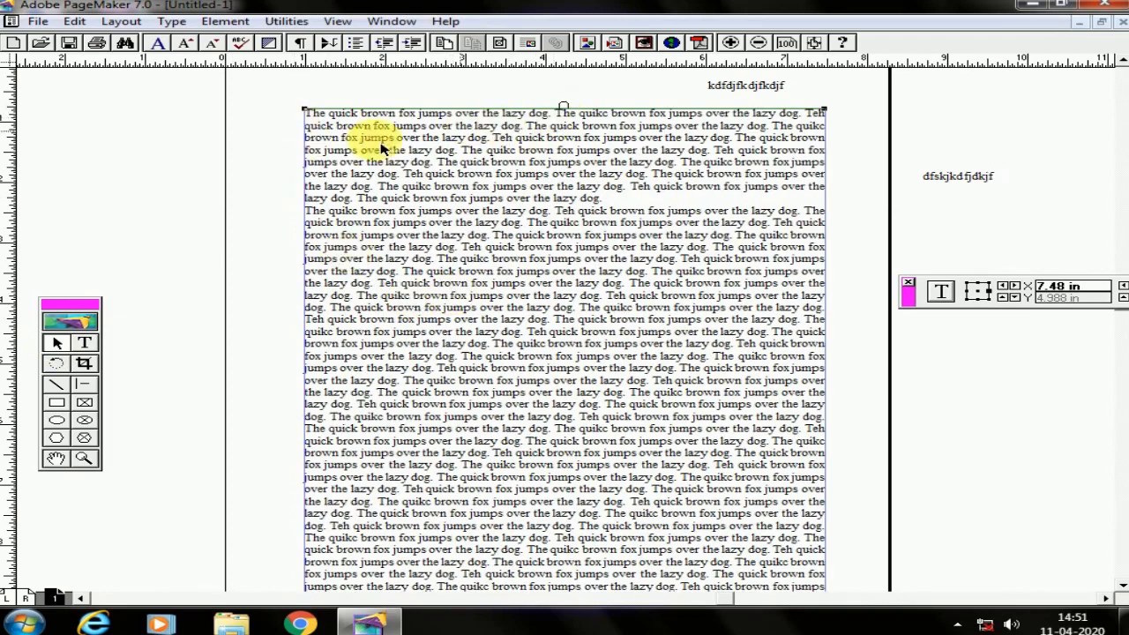
# Indent the start of the first paragraph with four tabs and highlight its first letter
pyautogui.click(84, 343)
pyautogui.click(305, 112)
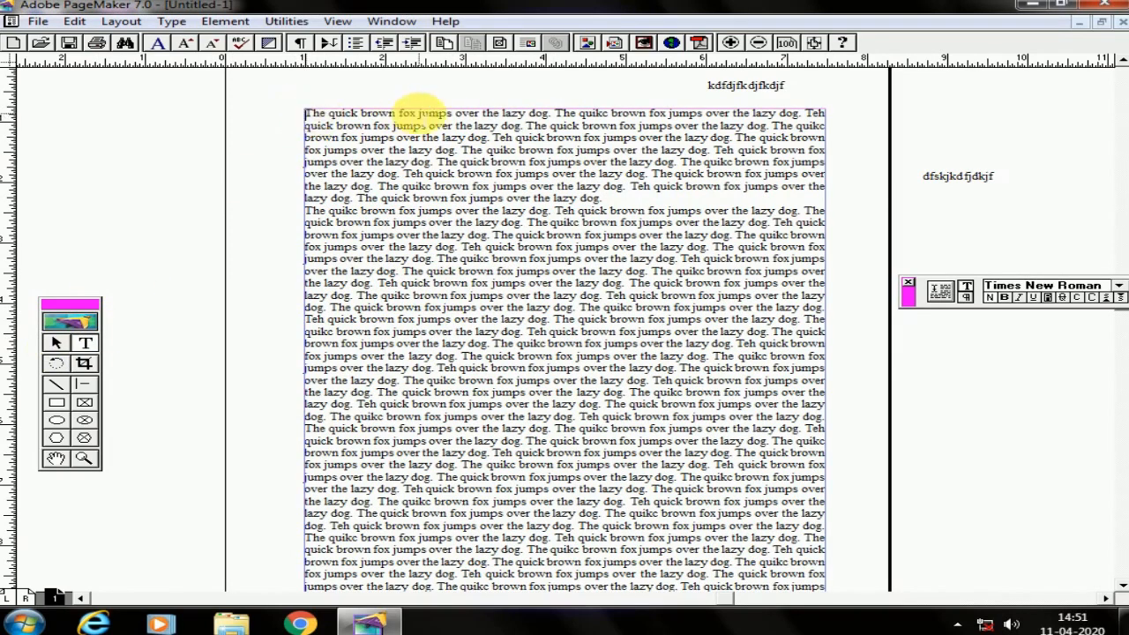
pyautogui.press('Tab')
pyautogui.press('Tab')
pyautogui.press('Tab')
pyautogui.press('Tab')
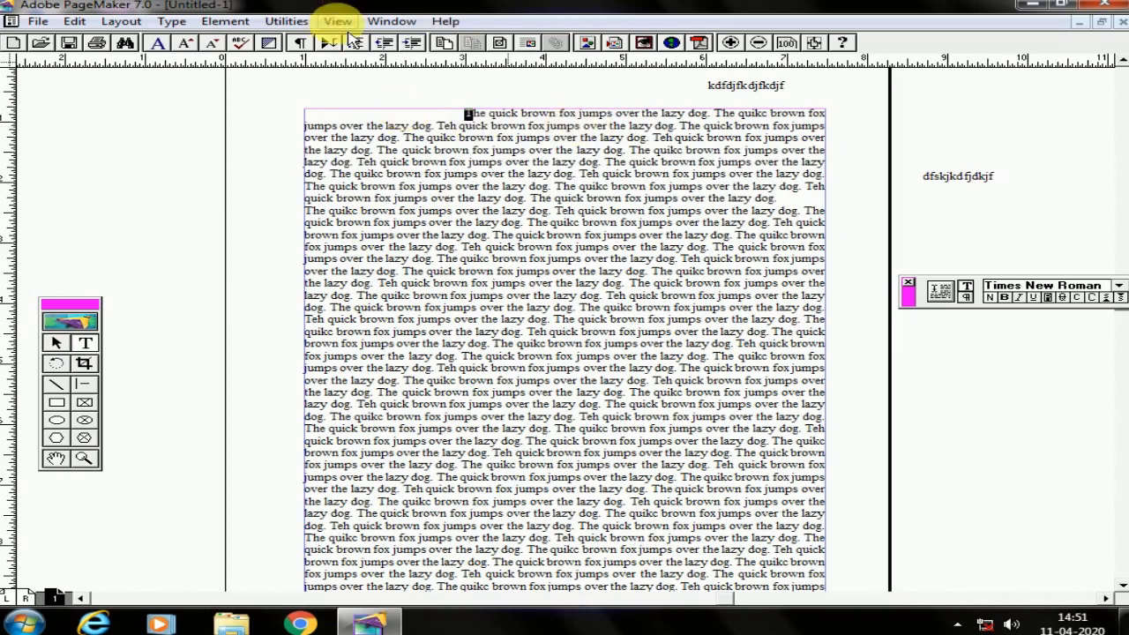
# Try to apply a 5-line drop cap to the tab-indented first paragraph
pyautogui.click(287, 21)
pyautogui.moveTo(315, 41)
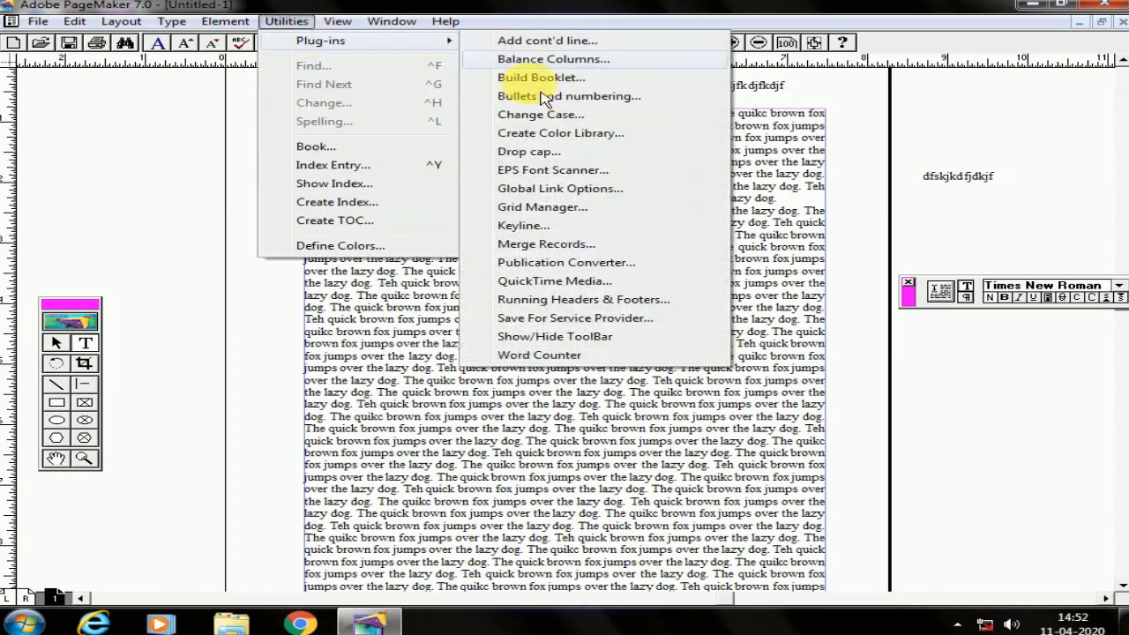
pyautogui.click(540, 150)
pyautogui.click(441, 284)
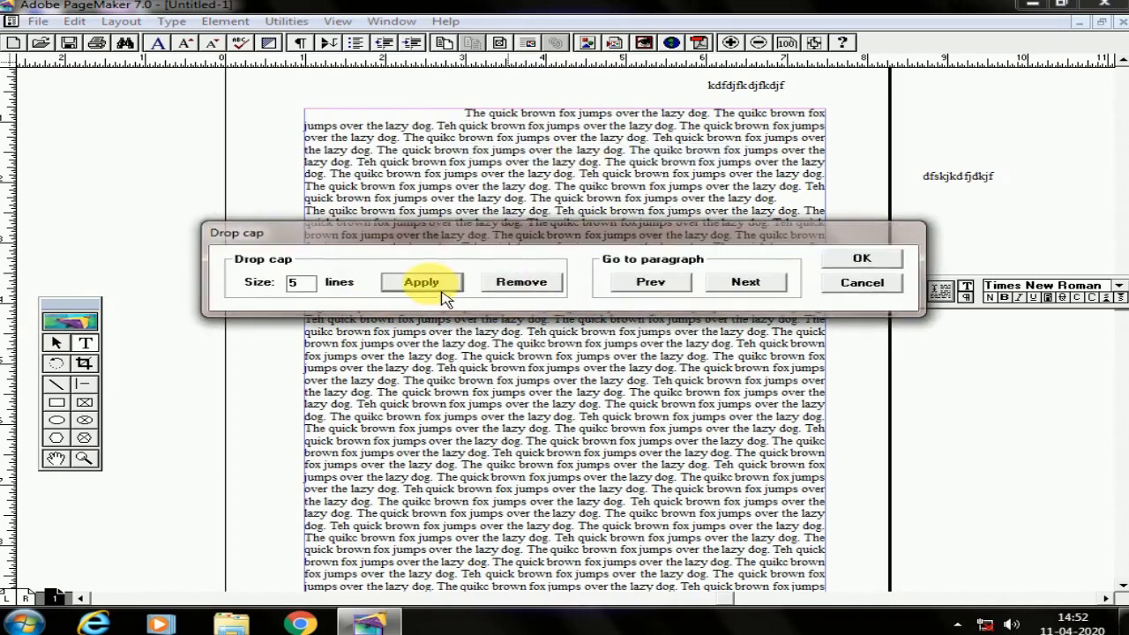
pyautogui.click(564, 415)
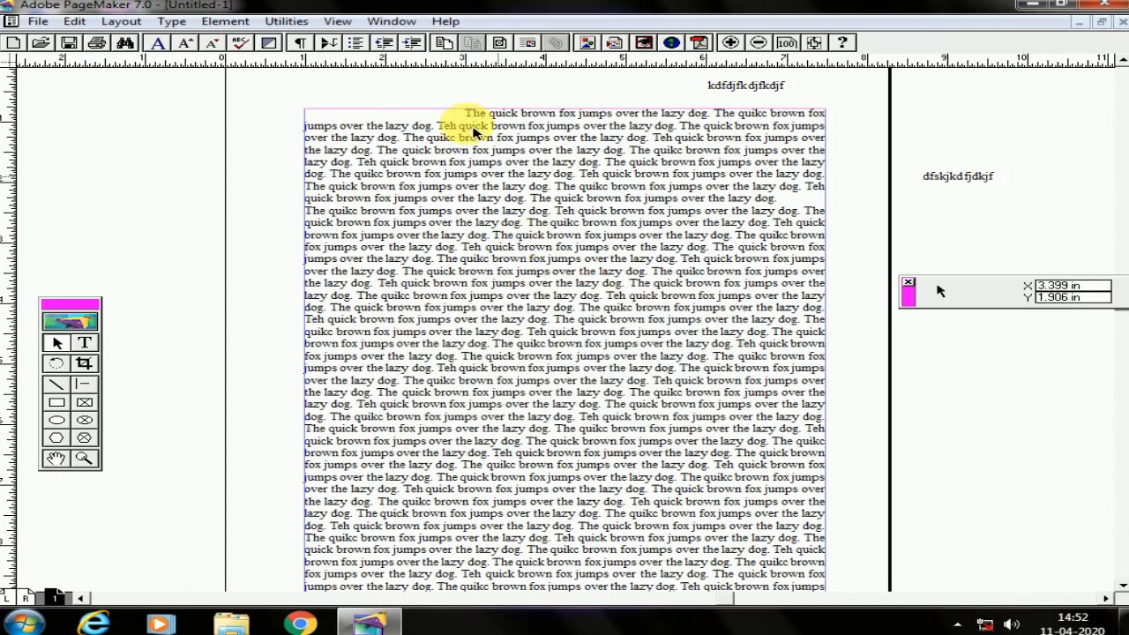
# Delete the tabs in front of the first paragraph so it starts at the margin again
pyautogui.click(84, 344)
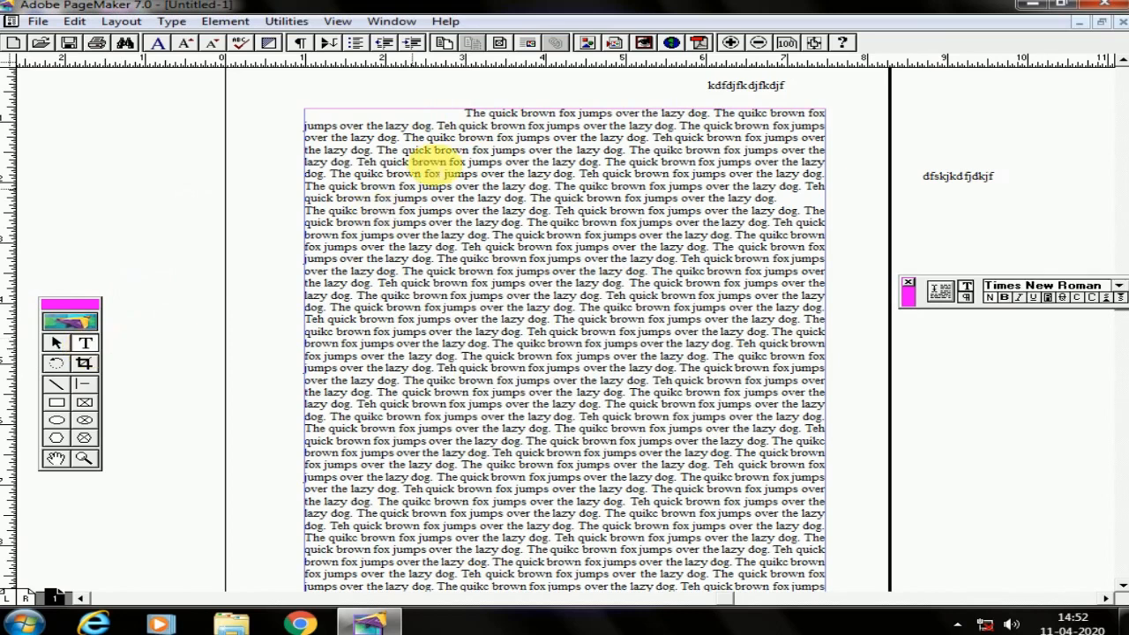
pyautogui.click(460, 125)
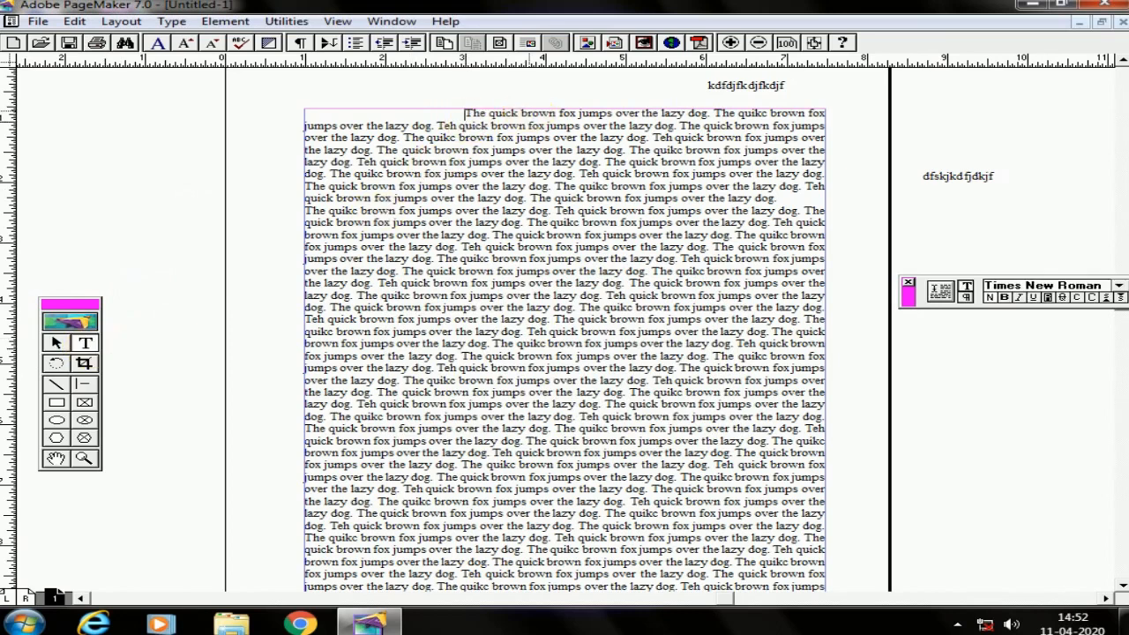
pyautogui.press('BackSpace')
pyautogui.press('BackSpace')
pyautogui.press('BackSpace')
pyautogui.press('BackSpace')
pyautogui.press('BackSpace')
pyautogui.press('BackSpace')
pyautogui.press('BackSpace')
pyautogui.press('BackSpace')
pyautogui.press('BackSpace')
pyautogui.press('BackSpace')
pyautogui.press('BackSpace')
pyautogui.press('BackSpace')
pyautogui.press('BackSpace')
pyautogui.press('BackSpace')
pyautogui.press('BackSpace')
pyautogui.press('BackSpace')
pyautogui.press('BackSpace')
pyautogui.press('BackSpace')
pyautogui.press('BackSpace')
pyautogui.press('BackSpace')
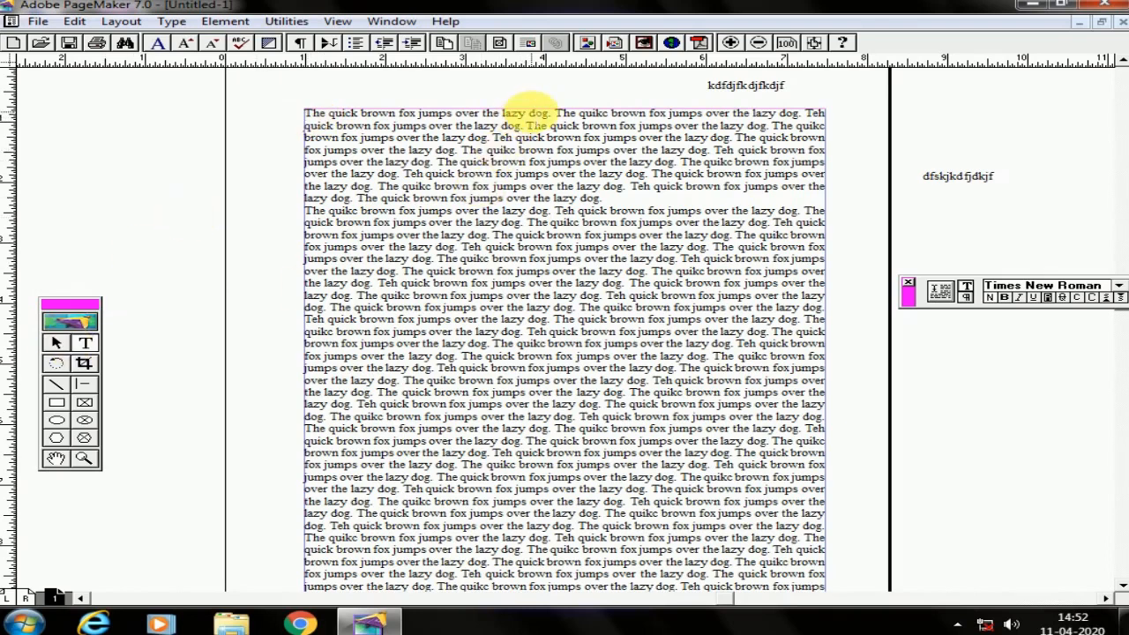
# Narrow the story's text block to the right half of the text area, its left edge at about 4.4 in
pyautogui.click(62, 348)
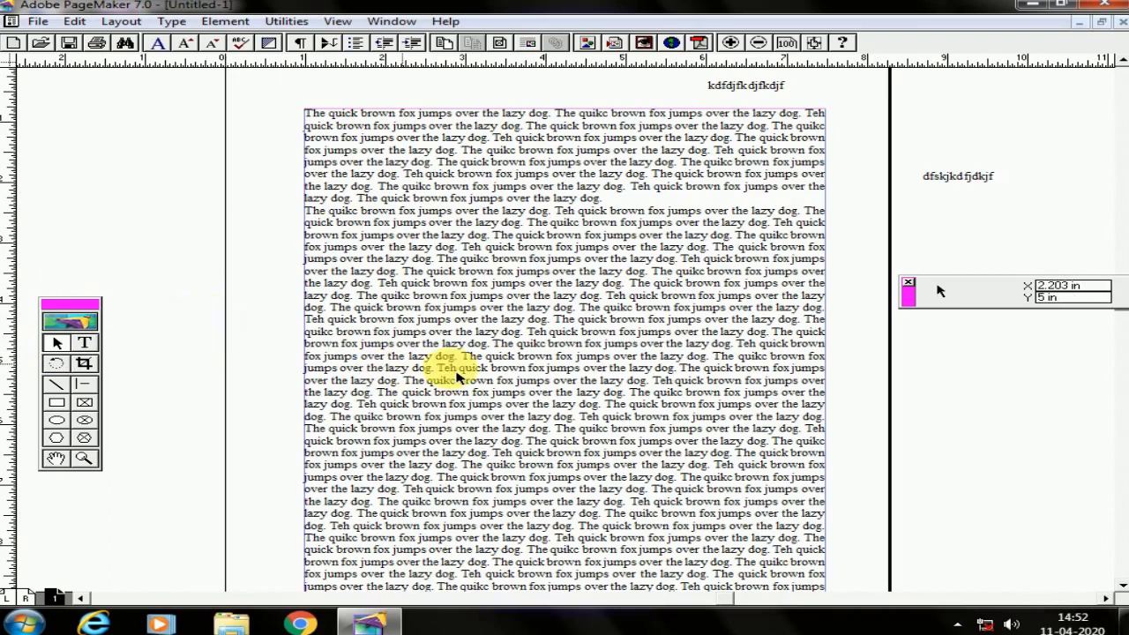
pyautogui.hotkey('ctrl', '0')
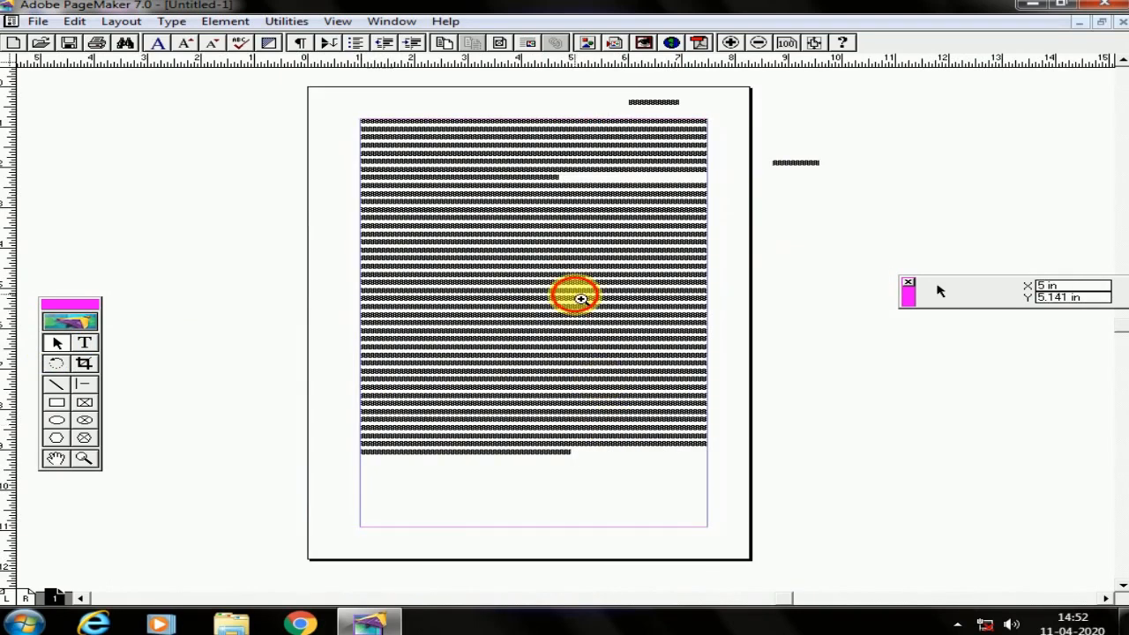
pyautogui.click(580, 299)
pyautogui.click(530, 280)
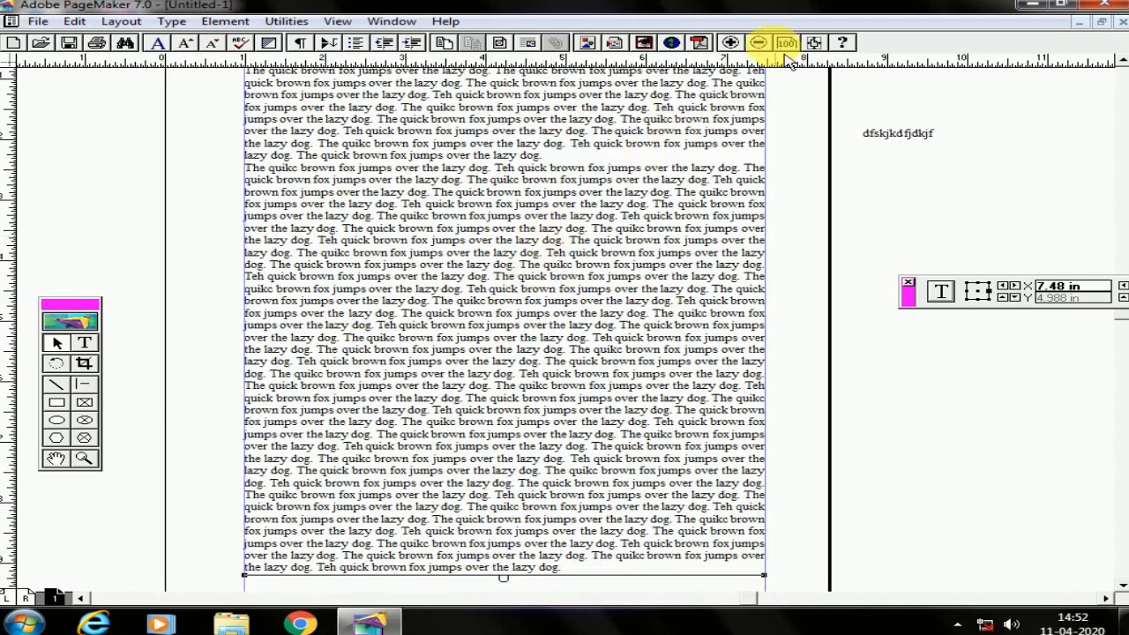
pyautogui.click(758, 43)
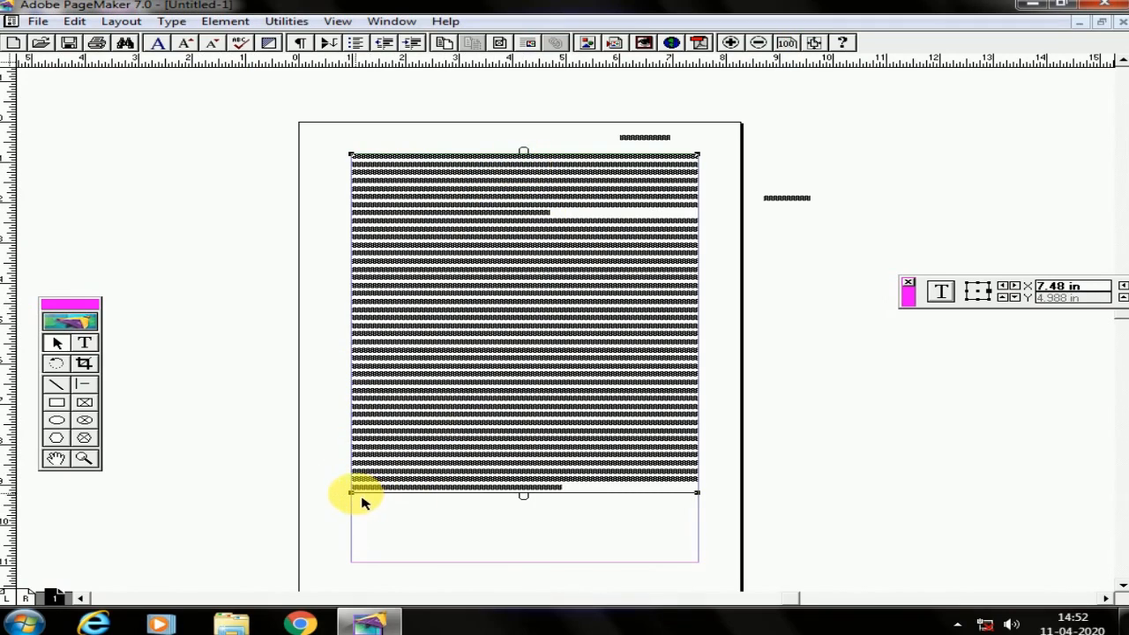
pyautogui.moveTo(358, 495); pyautogui.dragTo(534, 487)
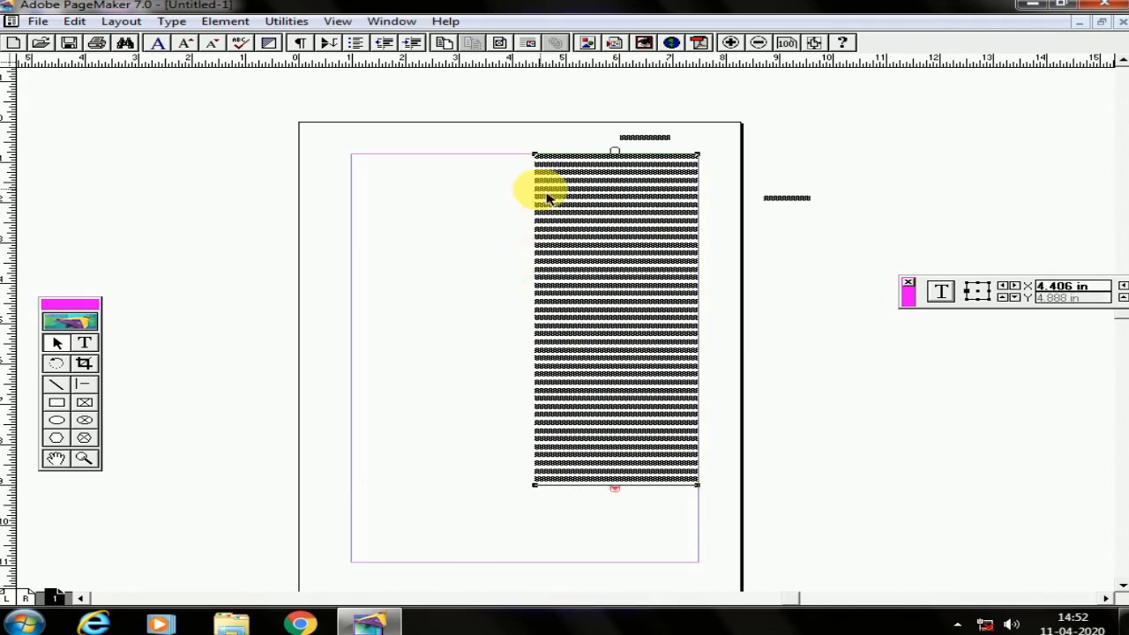
# Shorten the narrow text block from its lower edge until it holds only five lines
pyautogui.click(730, 43)
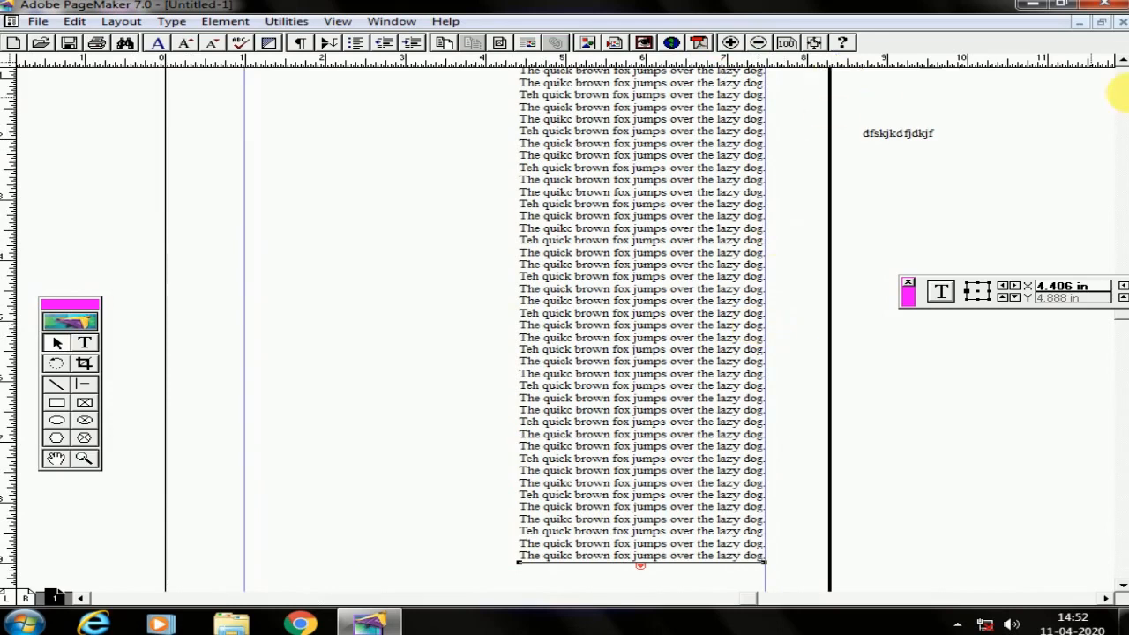
pyautogui.click(1122, 60)
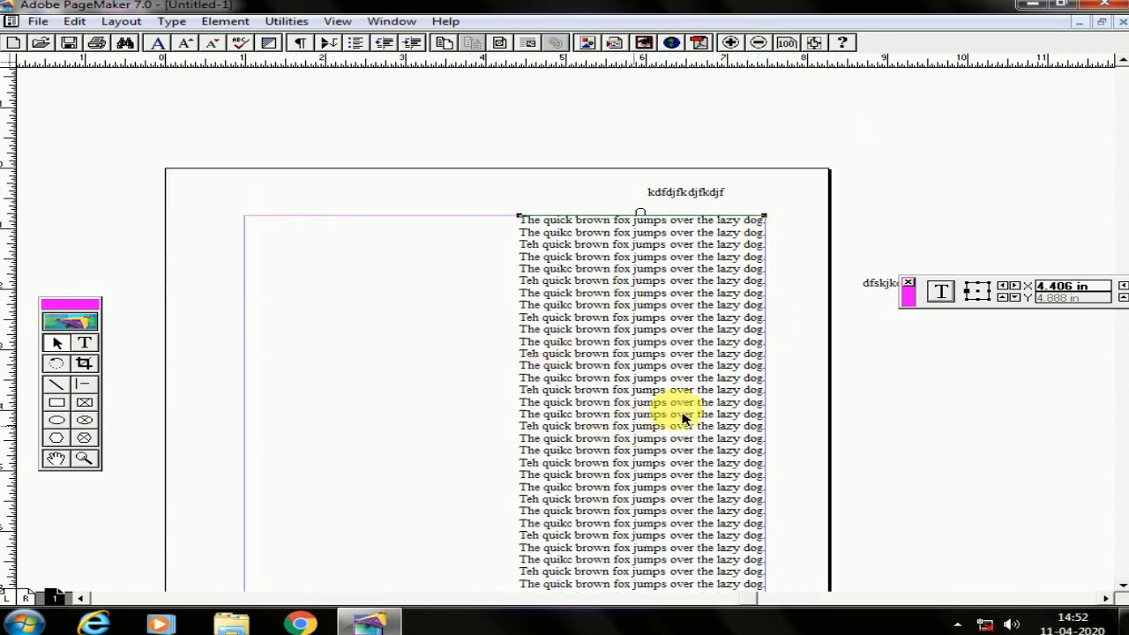
pyautogui.keyDown('ctrl'); pyautogui.keyDown('alt'); pyautogui.click(750, 448); pyautogui.keyUp('alt'); pyautogui.keyUp('ctrl')
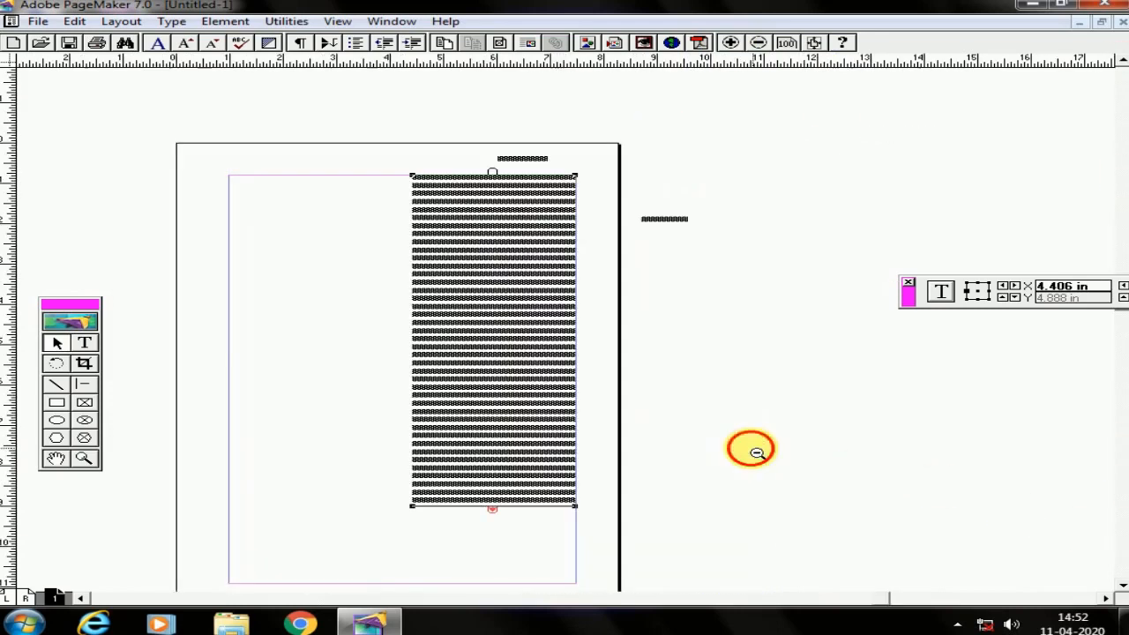
pyautogui.moveTo(492, 511); pyautogui.dragTo(492, 242)
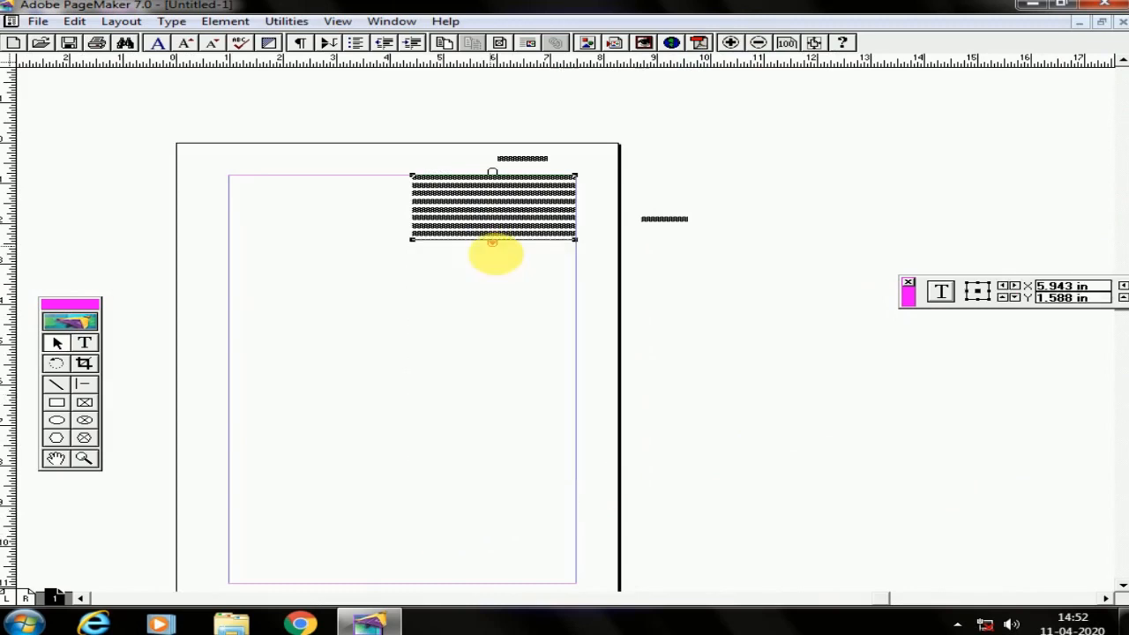
pyautogui.click(670, 276)
pyautogui.click(285, 391)
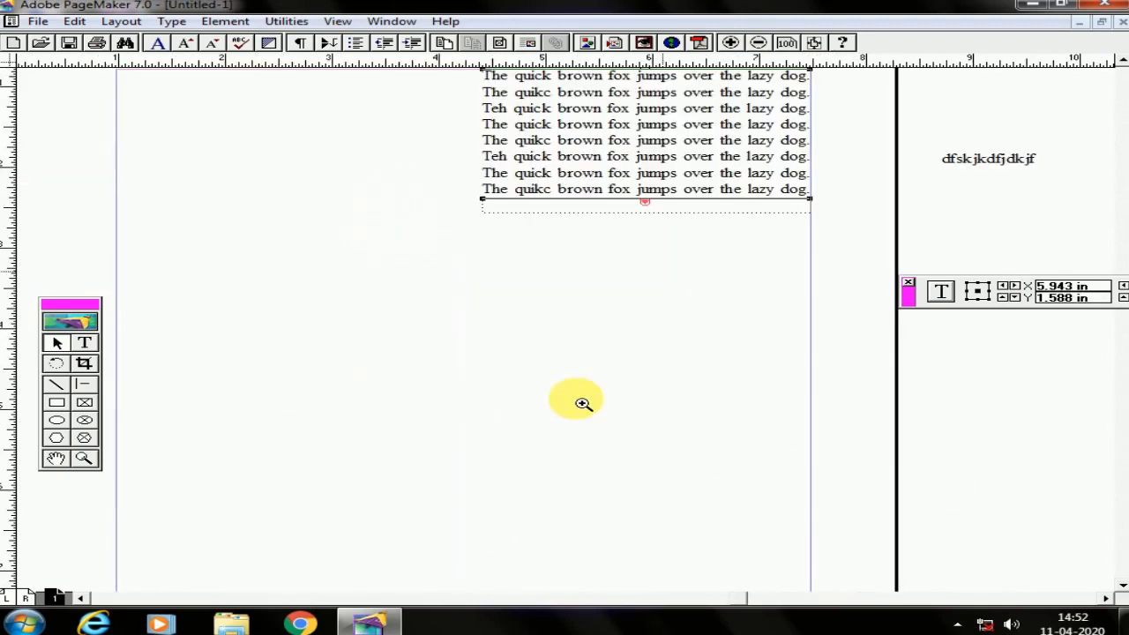
pyautogui.moveTo(643, 341); pyautogui.dragTo(607, 436)
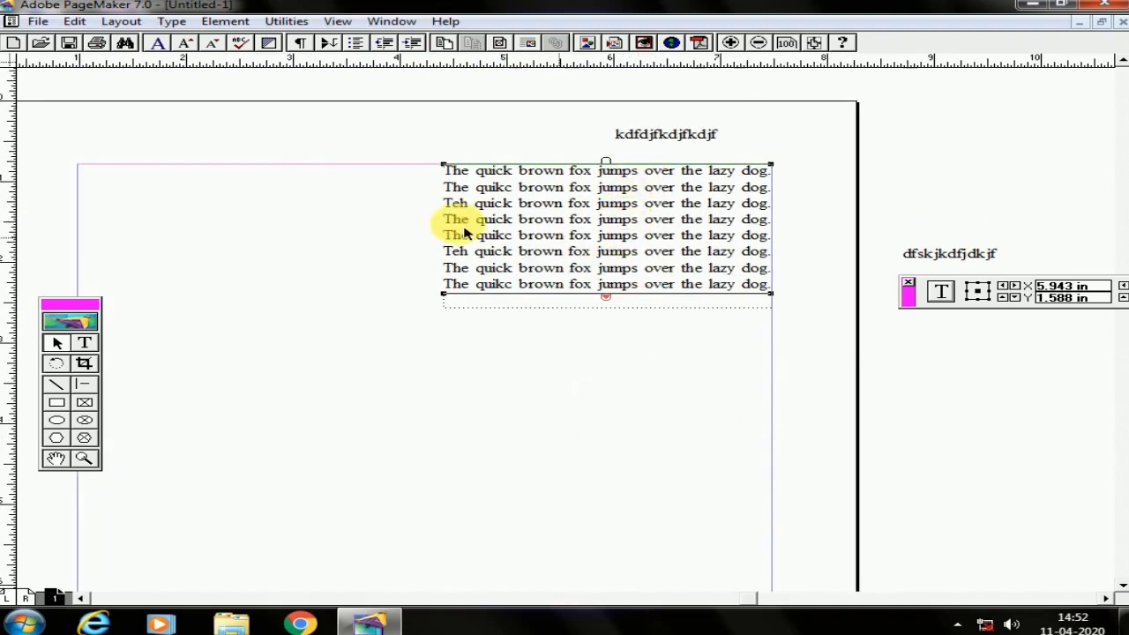
pyautogui.moveTo(606, 296); pyautogui.dragTo(607, 245)
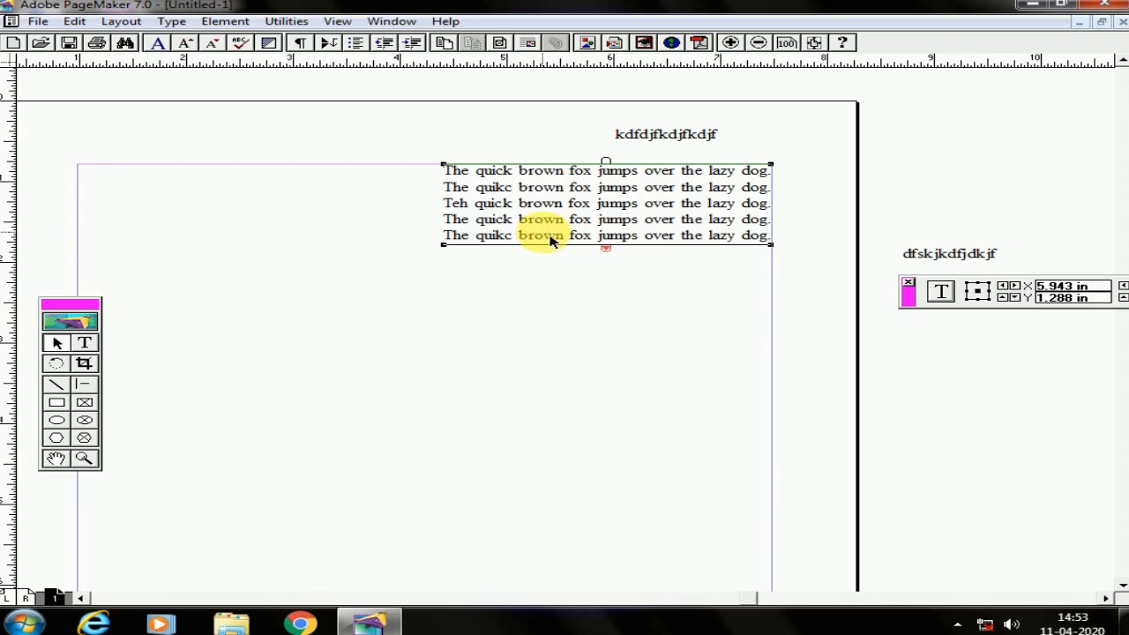
# Flow the story's overset text into a new block spanning both side margins, directly beneath the five narrow lines
pyautogui.click(606, 249)
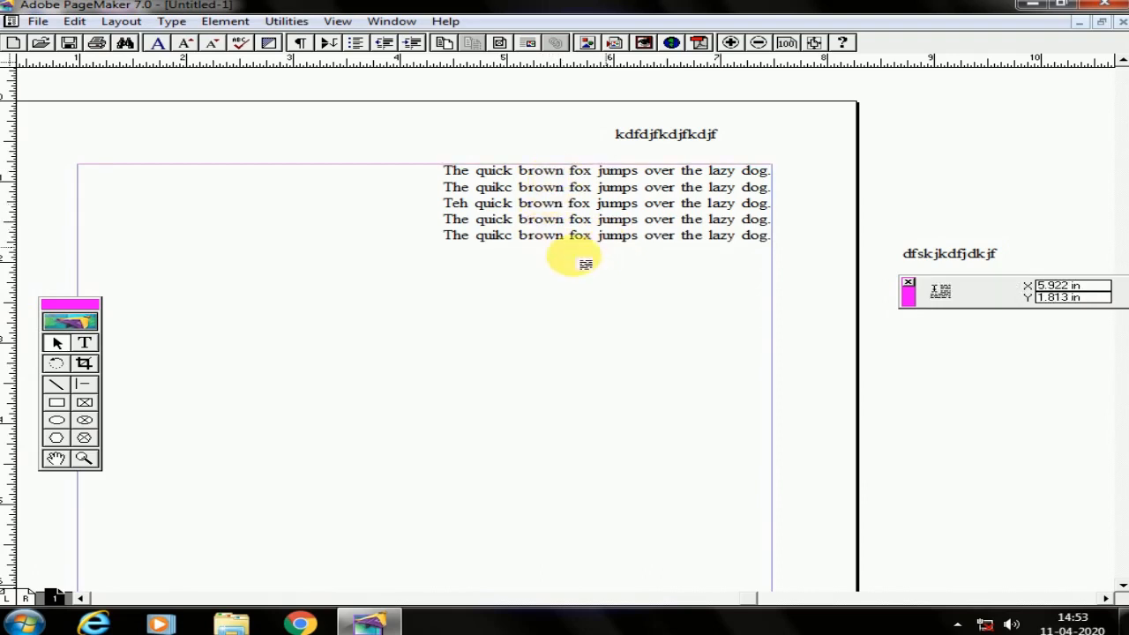
pyautogui.moveTo(79, 246); pyautogui.dragTo(774, 393)
pyautogui.click(573, 225)
pyautogui.click(641, 430)
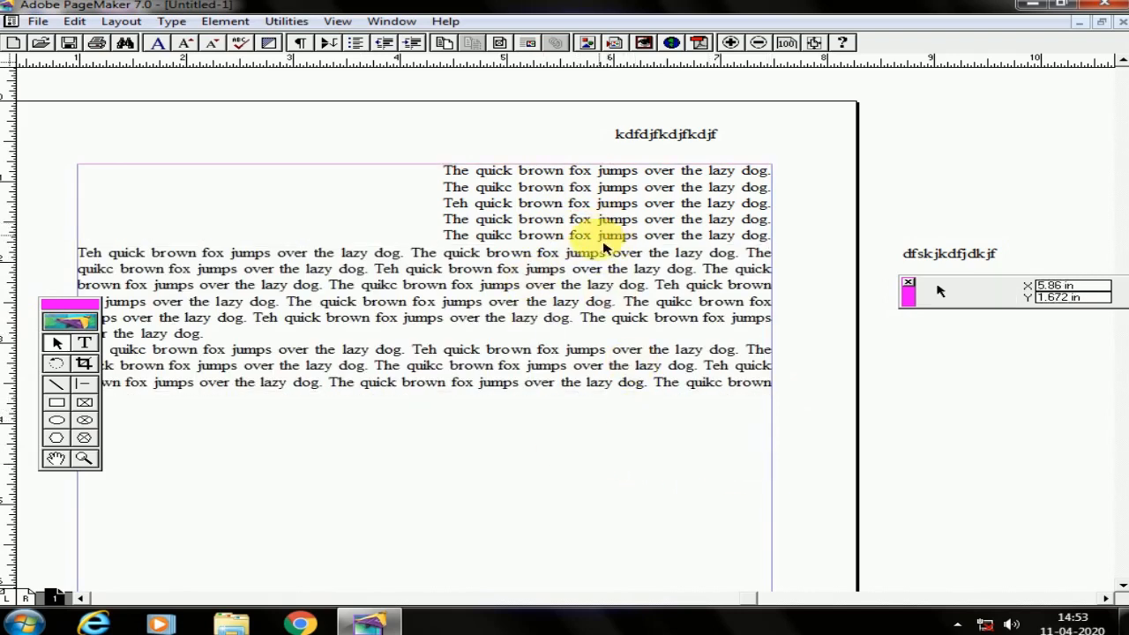
# Nudge the full-width text block up to about 1.77 in, close against the narrow lines above it, and deselect it
pyautogui.click(591, 301)
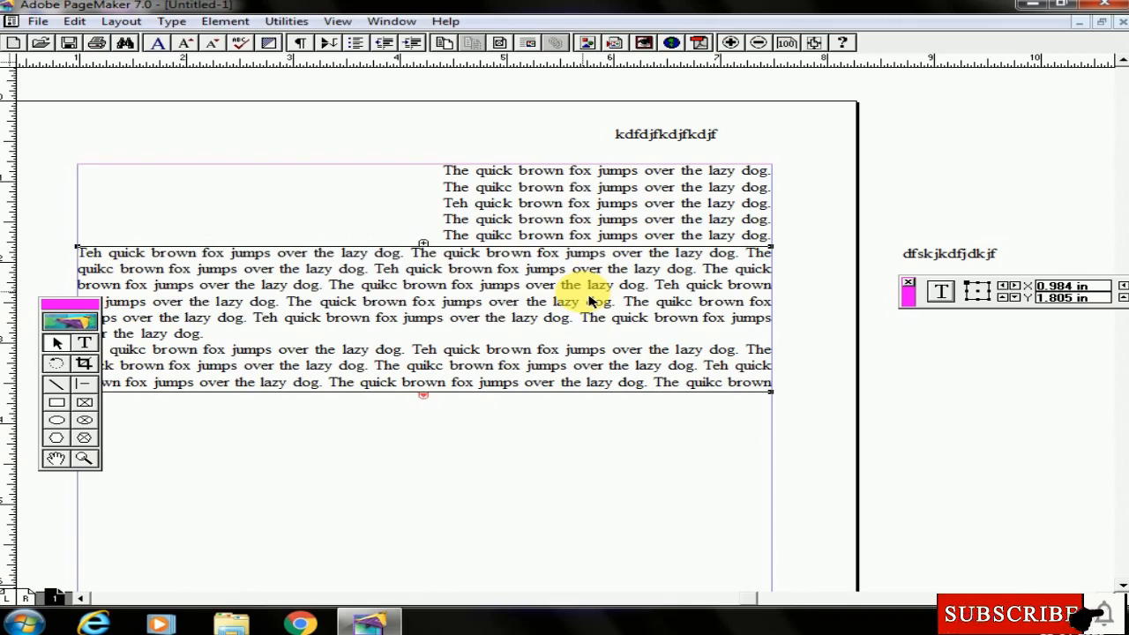
pyautogui.press('Up')
pyautogui.press('Up')
pyautogui.press('Up')
pyautogui.press('Up')
pyautogui.press('Down')
pyautogui.press('Up')
pyautogui.click(791, 457)
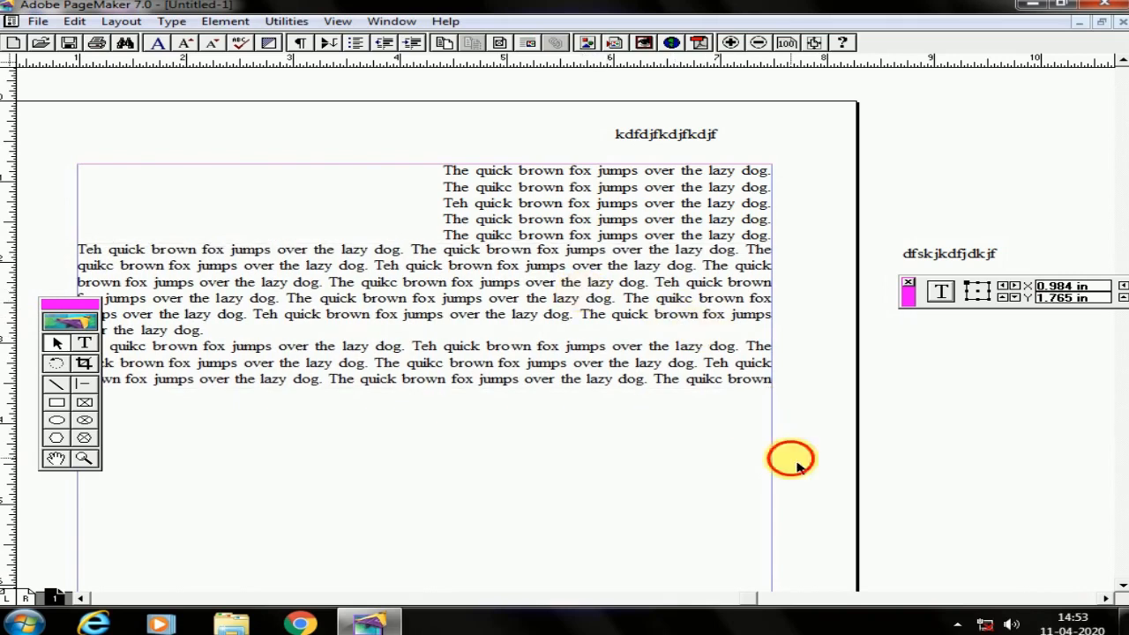
# Apply a 5-line drop cap to the first letter of the narrow text block and return to the Pointer tool
pyautogui.click(83, 343)
pyautogui.click(445, 170)
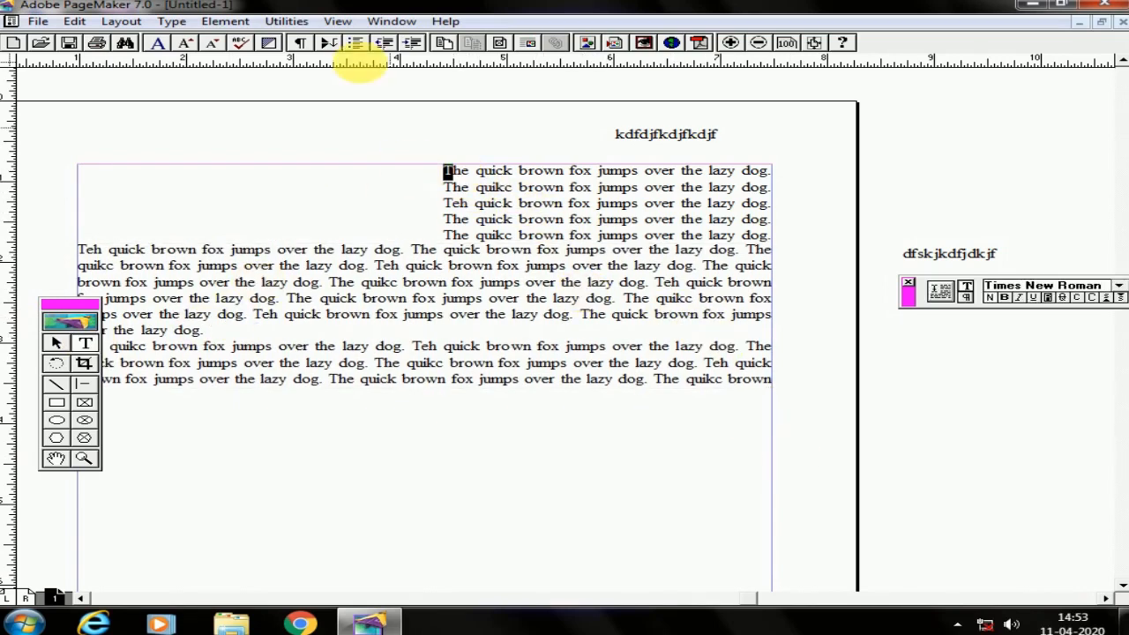
pyautogui.click(287, 22)
pyautogui.moveTo(322, 53)
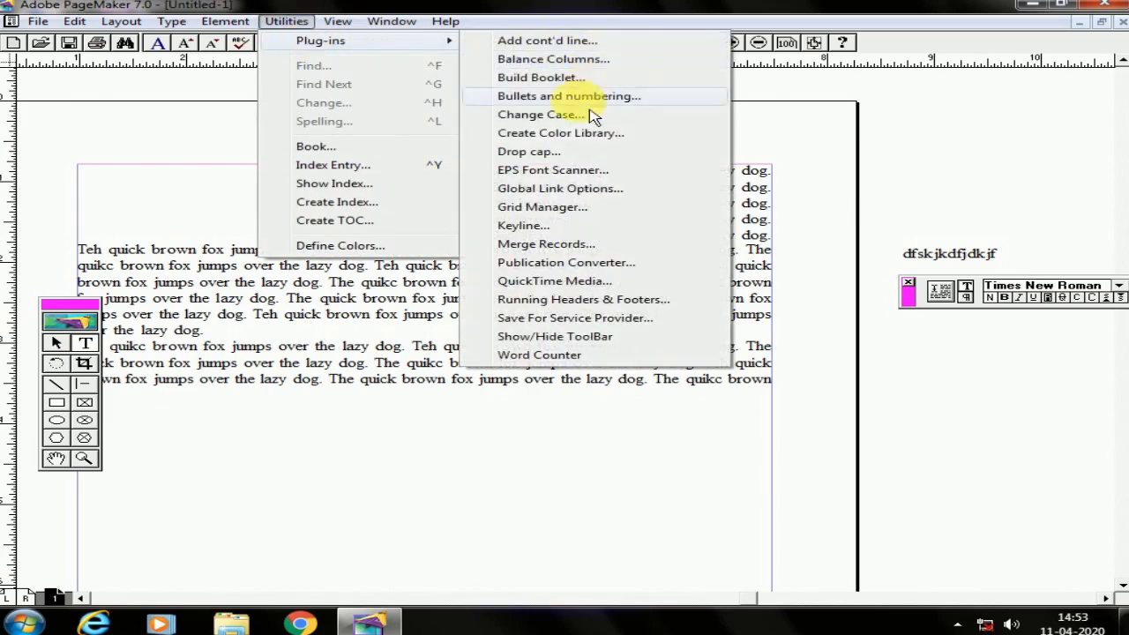
pyautogui.click(534, 151)
pyautogui.click(454, 287)
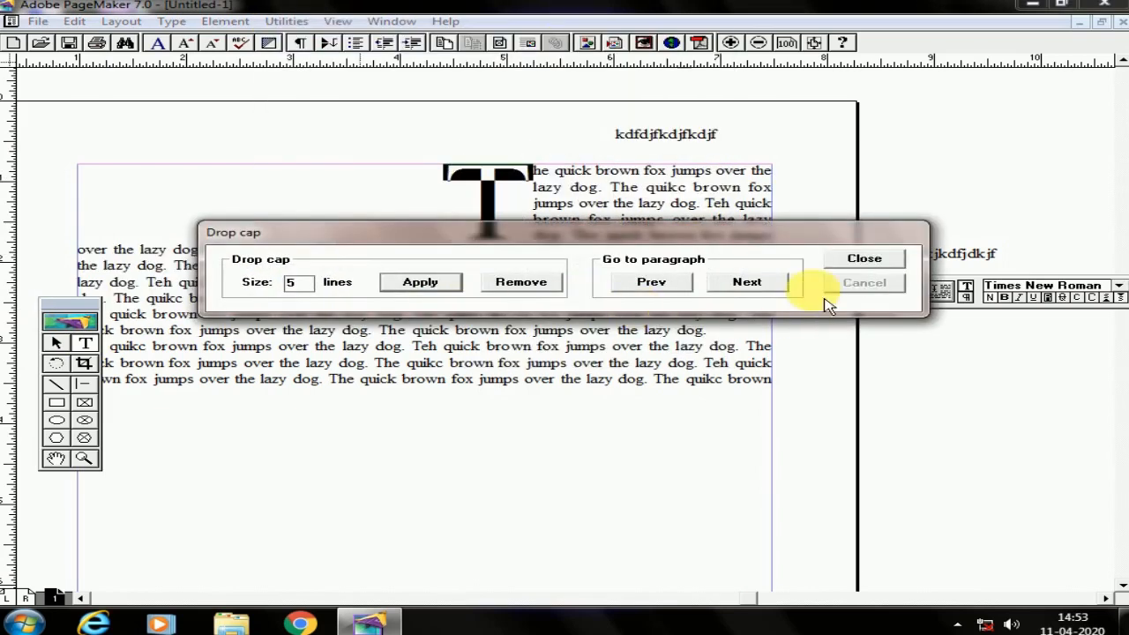
pyautogui.click(860, 258)
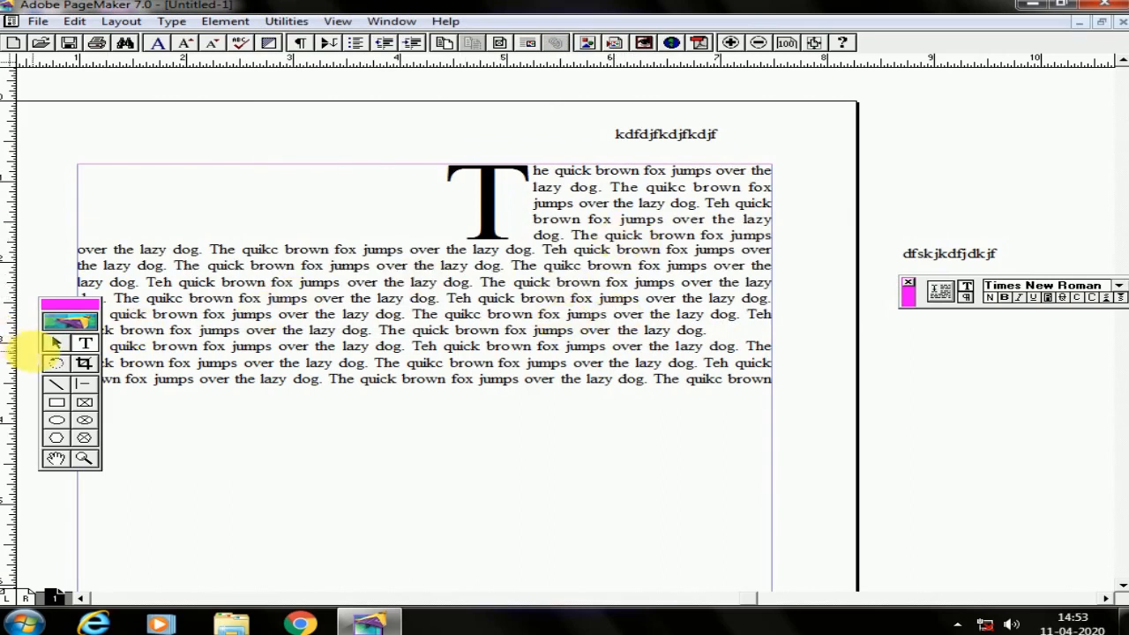
pyautogui.click(55, 343)
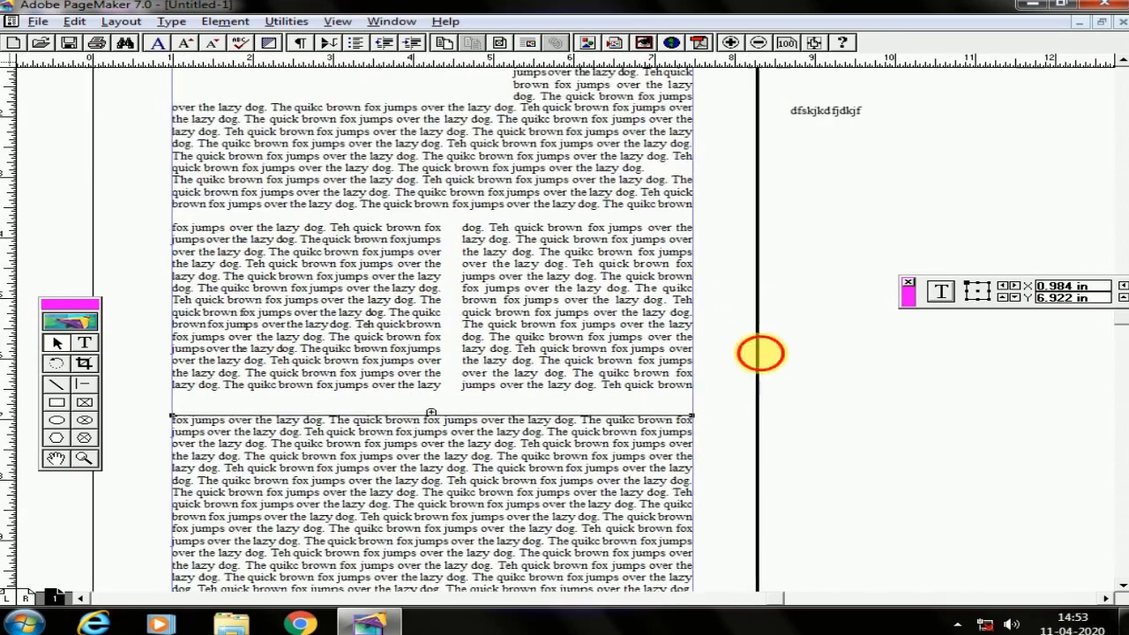
pyautogui.scroll(3, 760, 360)
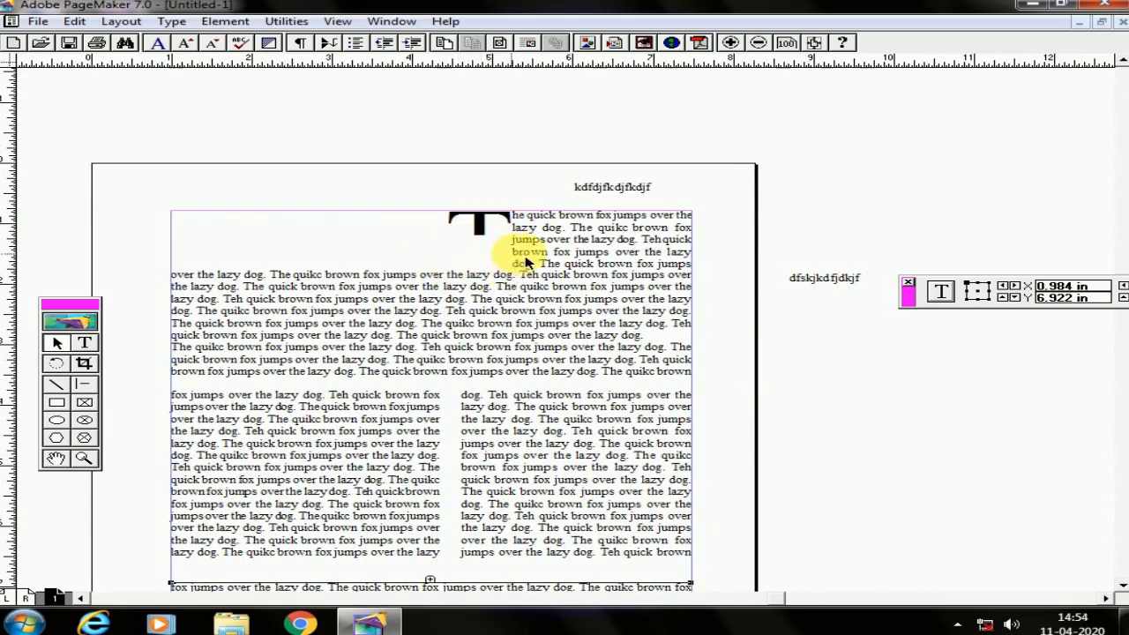
# Examine the whole page layout, then inspect the drop cap and the mixed-width text blocks at actual size
pyautogui.click(355, 23)
pyautogui.click(450, 141)
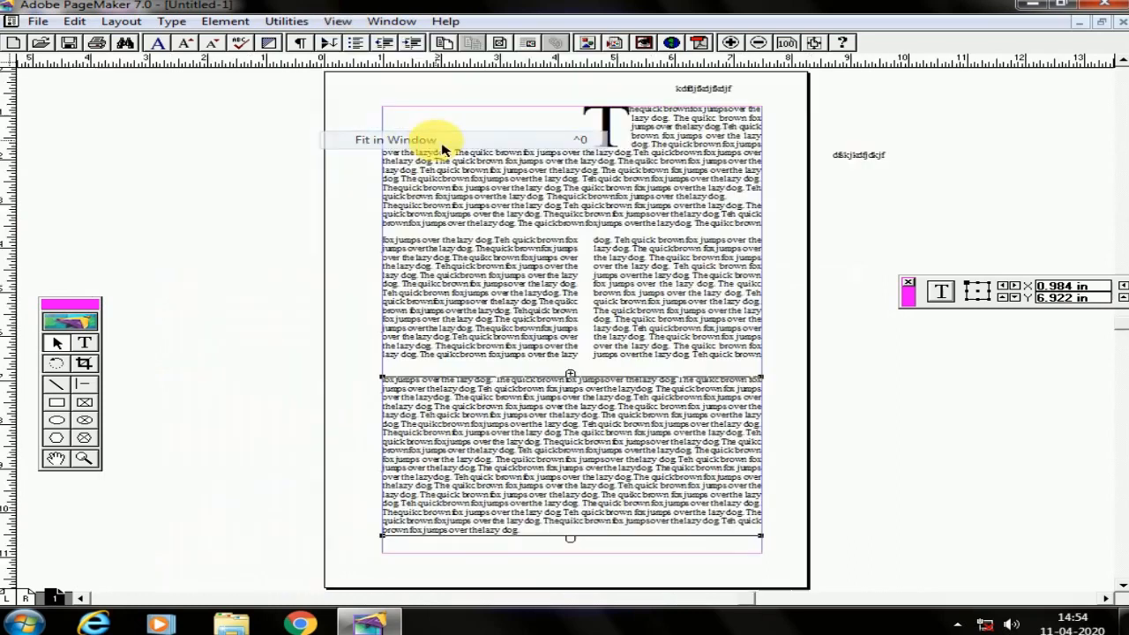
pyautogui.click(335, 20)
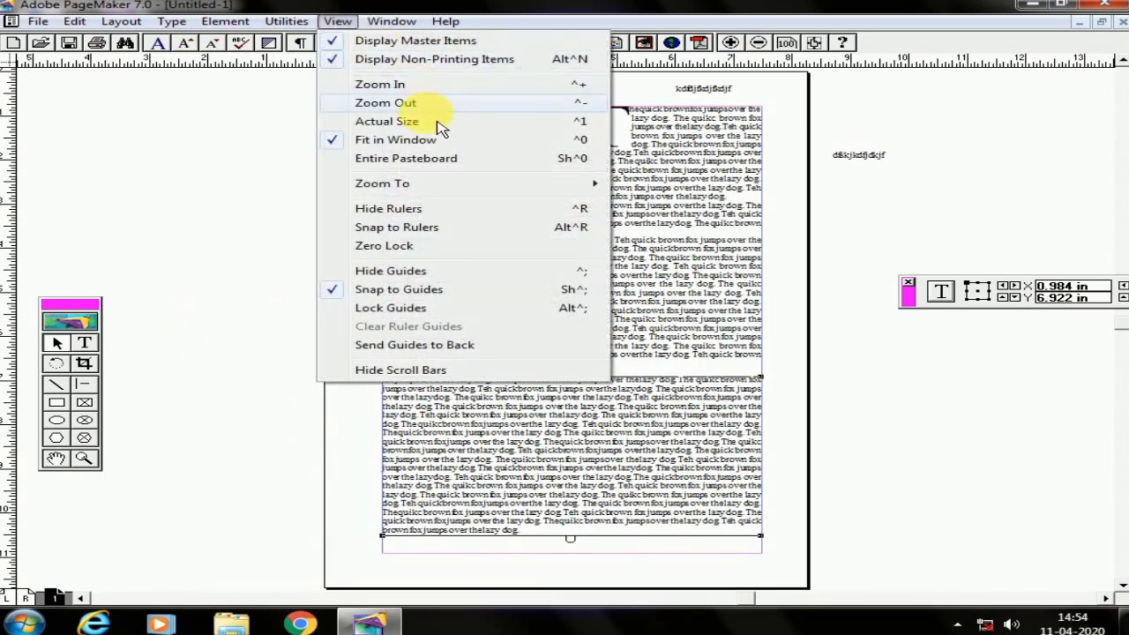
pyautogui.click(439, 127)
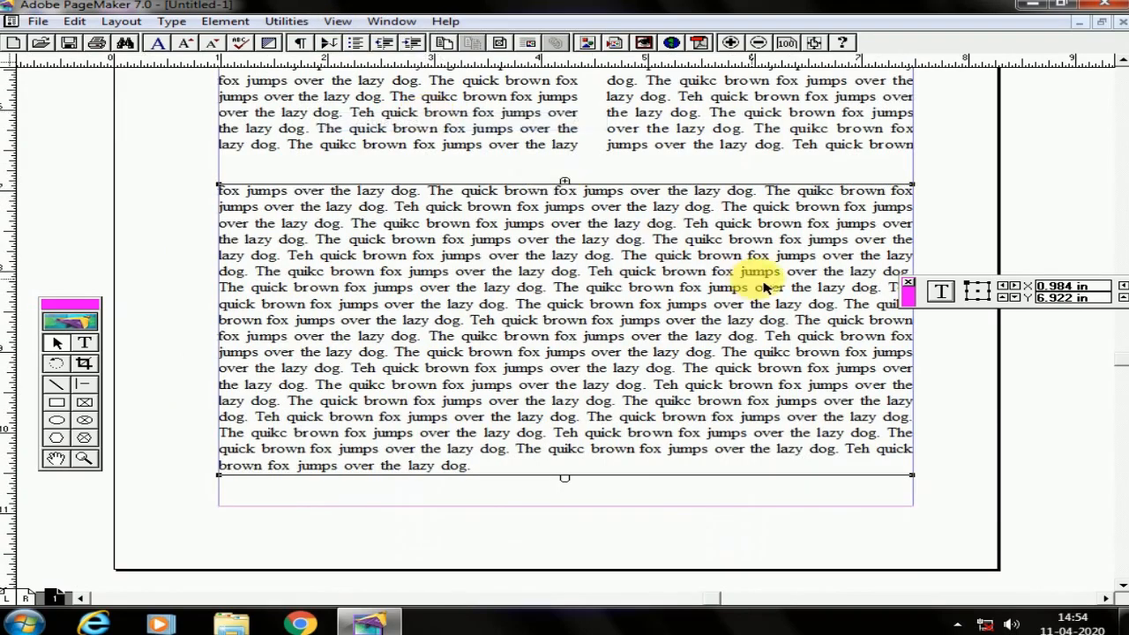
pyautogui.click(838, 369)
pyautogui.moveTo(657, 88); pyautogui.dragTo(673, 380)
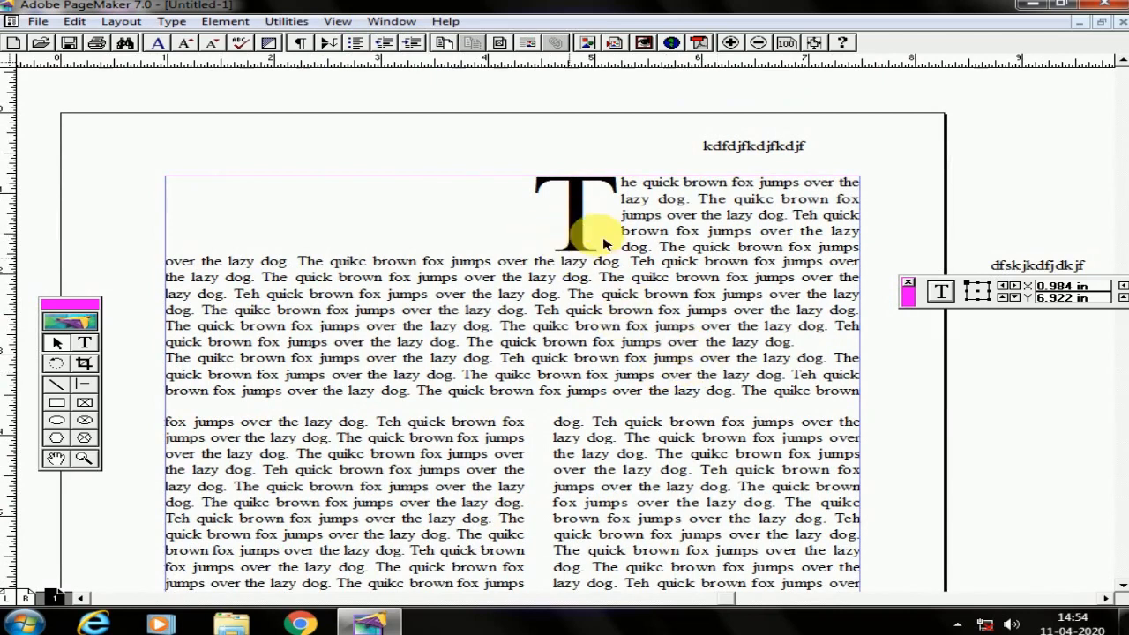
# Review the page layout at fit-in-window, actual-size and zoomed-out views, ending with the whole page in view
pyautogui.click(340, 22)
pyautogui.click(415, 139)
pyautogui.click(337, 21)
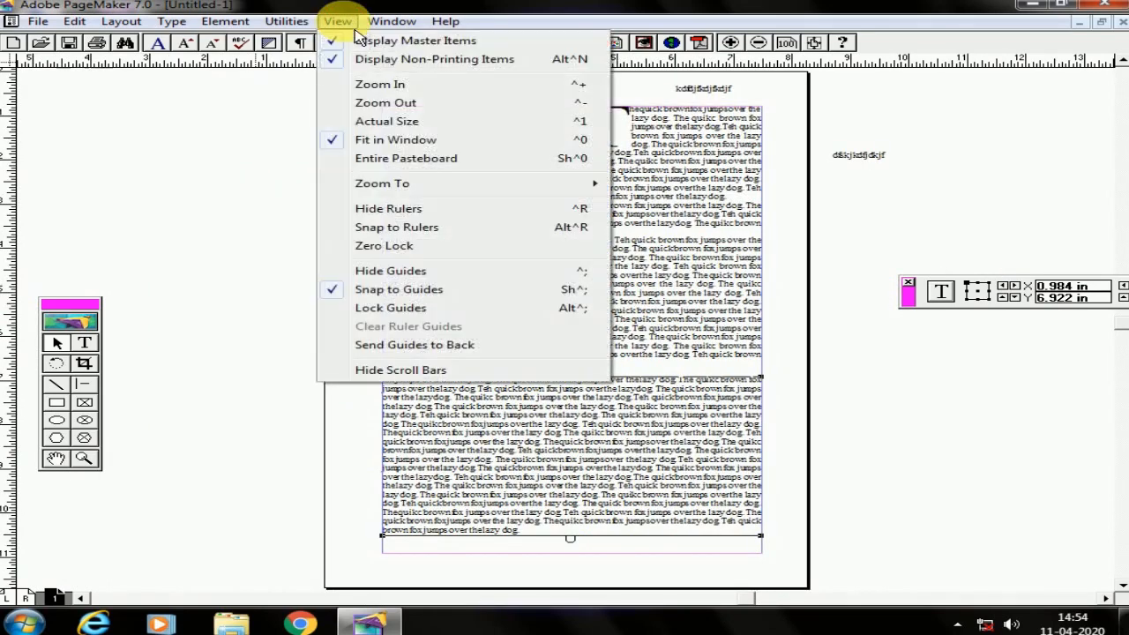
pyautogui.click(397, 128)
pyautogui.click(337, 21)
pyautogui.click(417, 107)
pyautogui.click(337, 22)
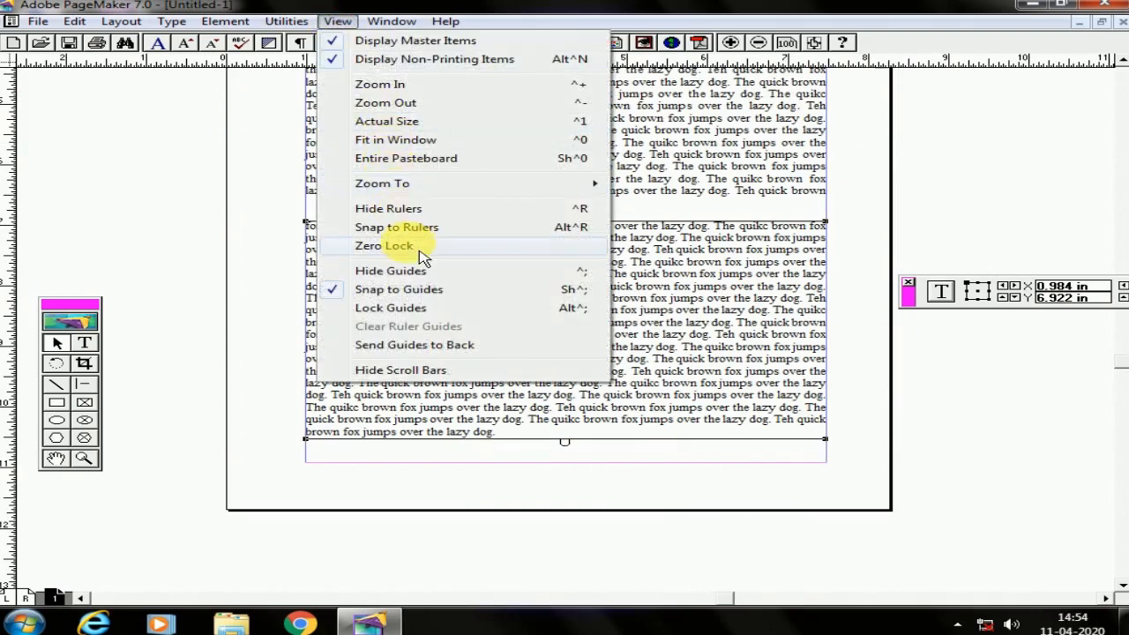
pyautogui.click(398, 140)
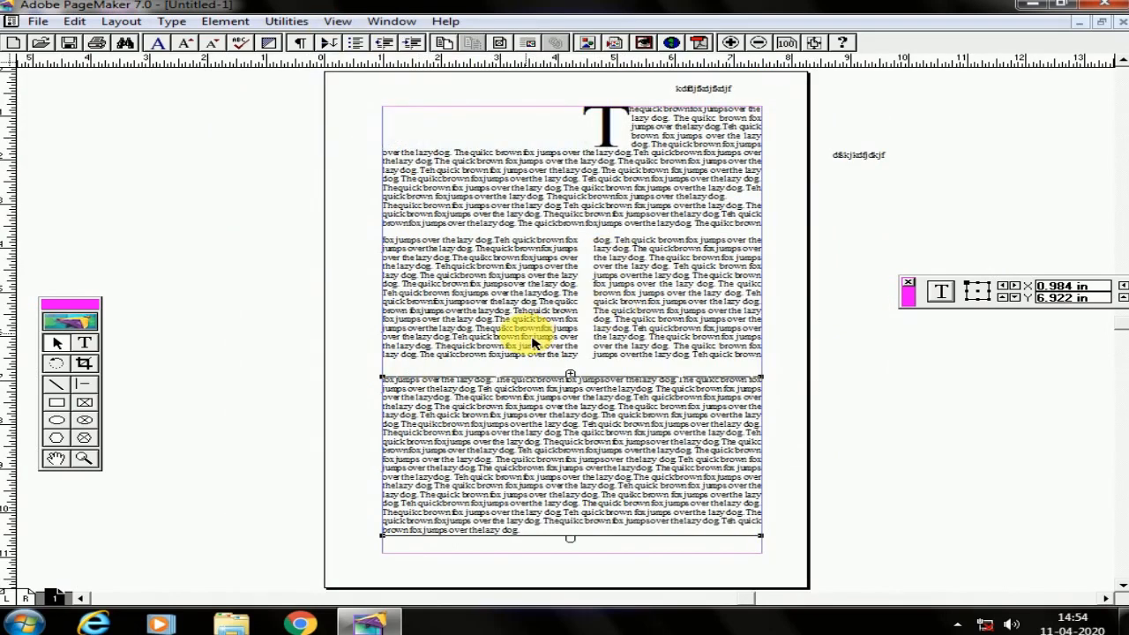